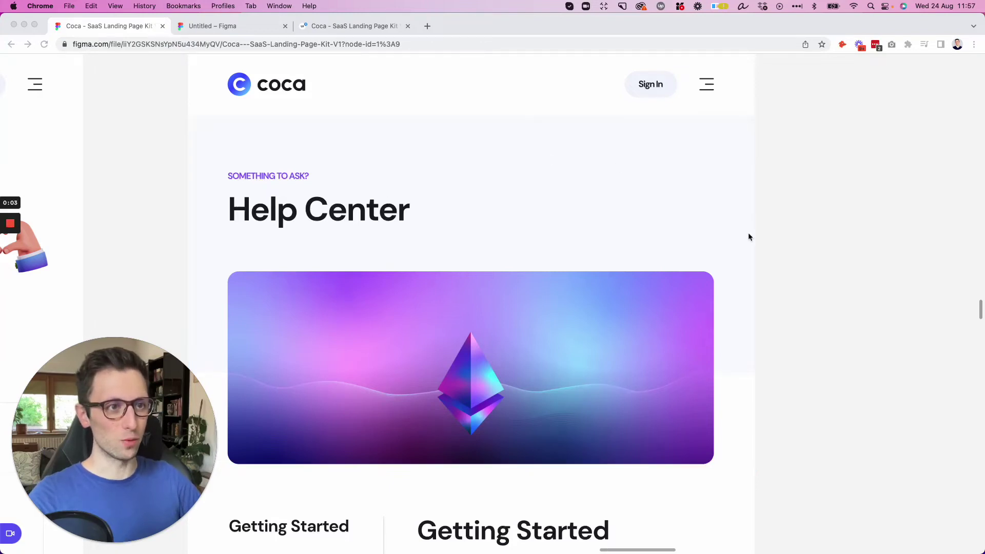
Look through the Coca kit reference and its ui8 product page, then return to the Untitled file
scroll(749, 237, "down", 5)
scroll(747, 237, "down", 3)
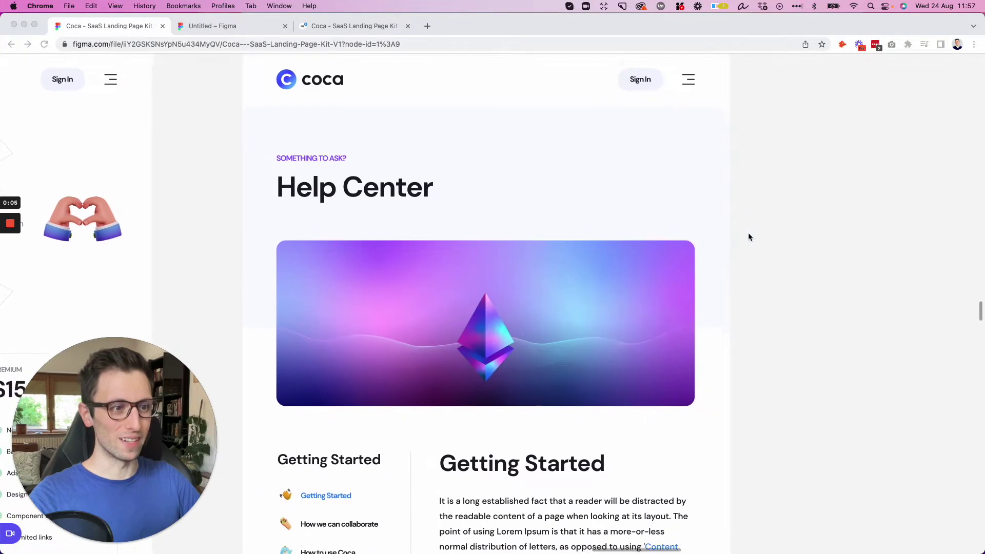
left_click(361, 26)
scroll(270, 169, "down", 5)
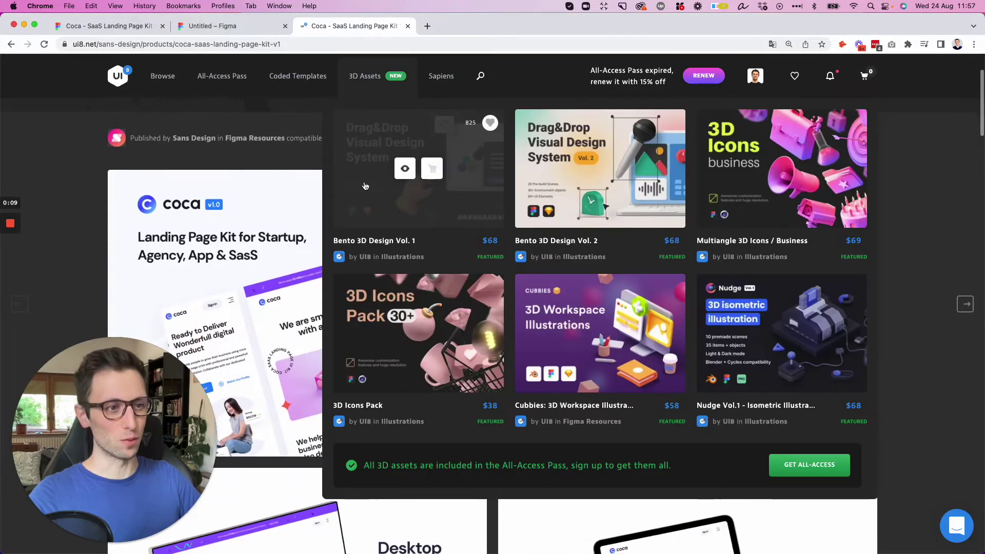
scroll(271, 169, "down", 1)
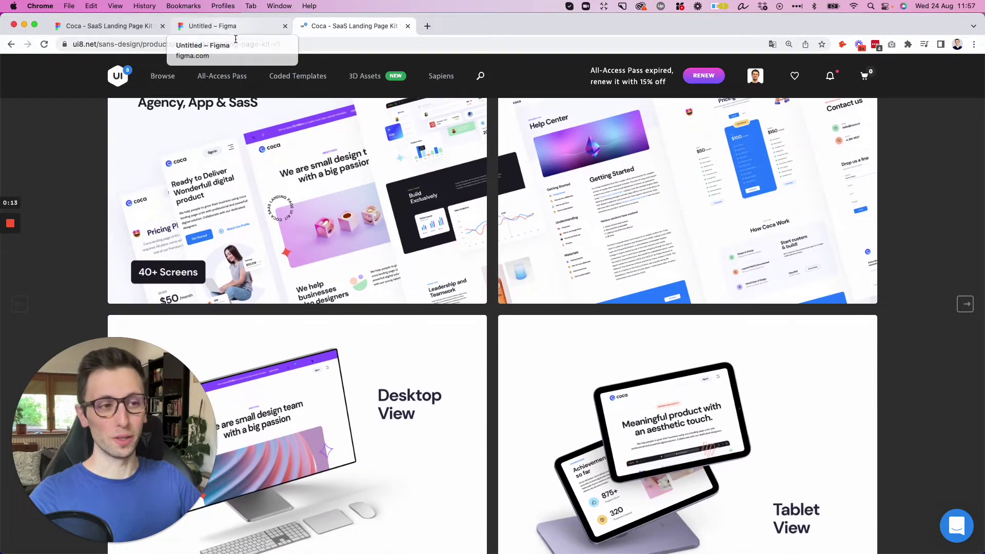
left_click(227, 26)
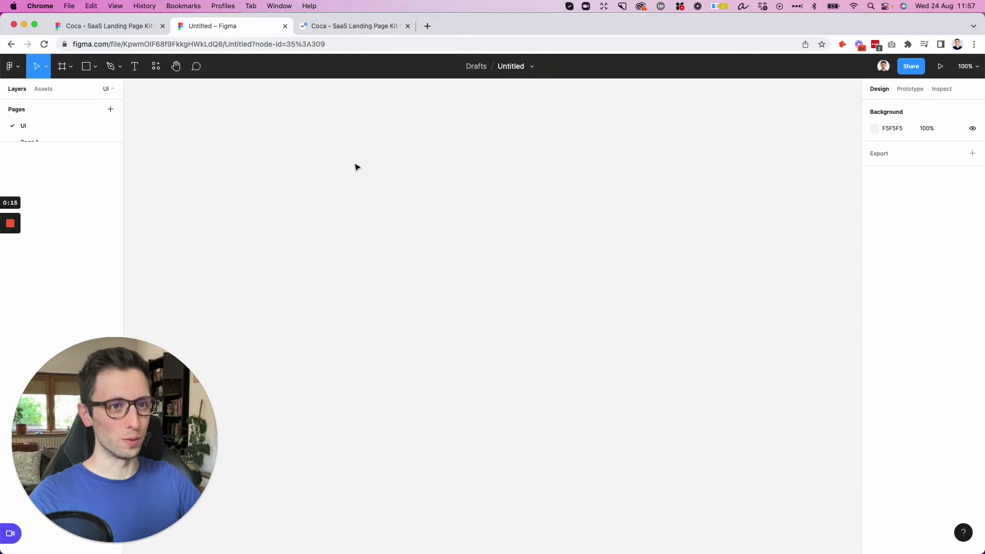
Create a 1440×1024 Desktop frame and rename it '1'
key("f")
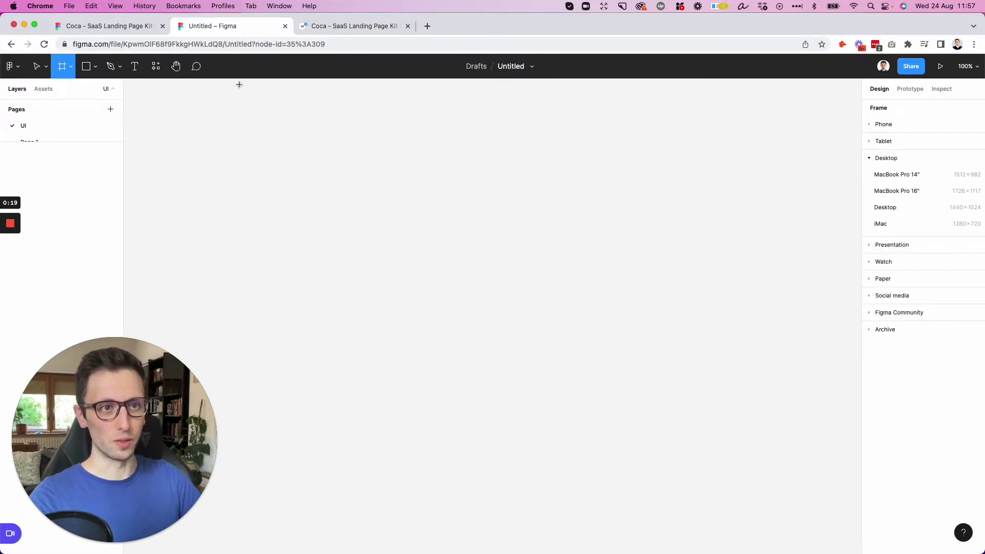
left_click(896, 207)
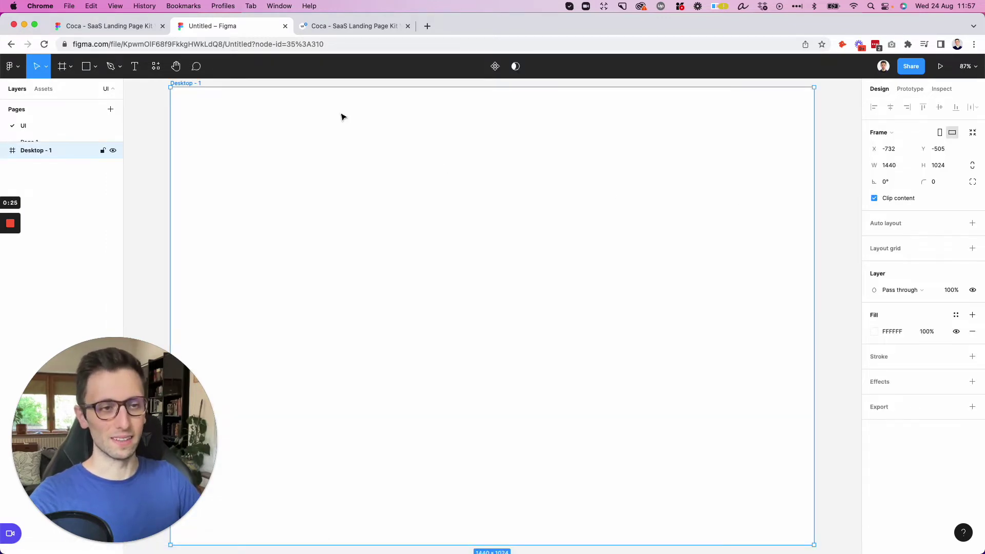
double_click(44, 150)
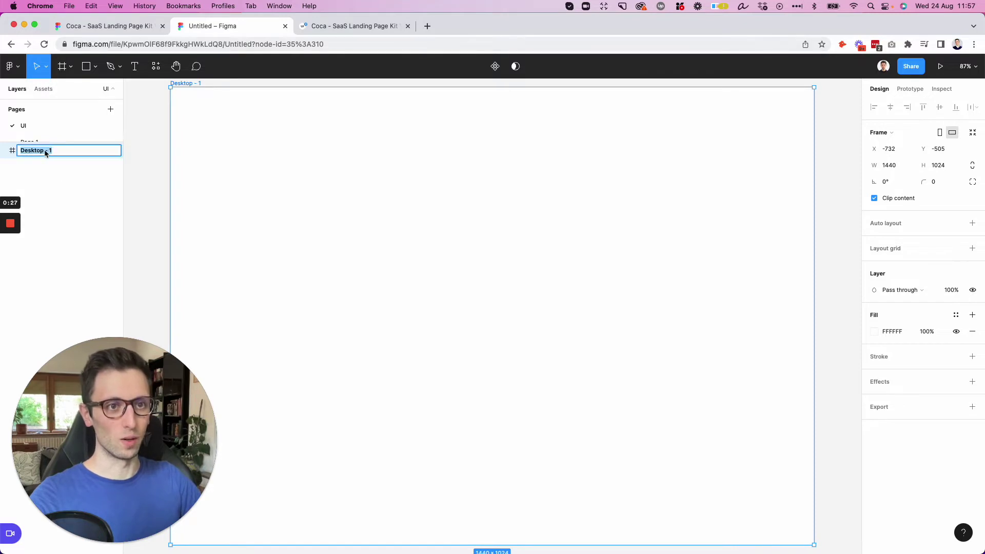
type("1")
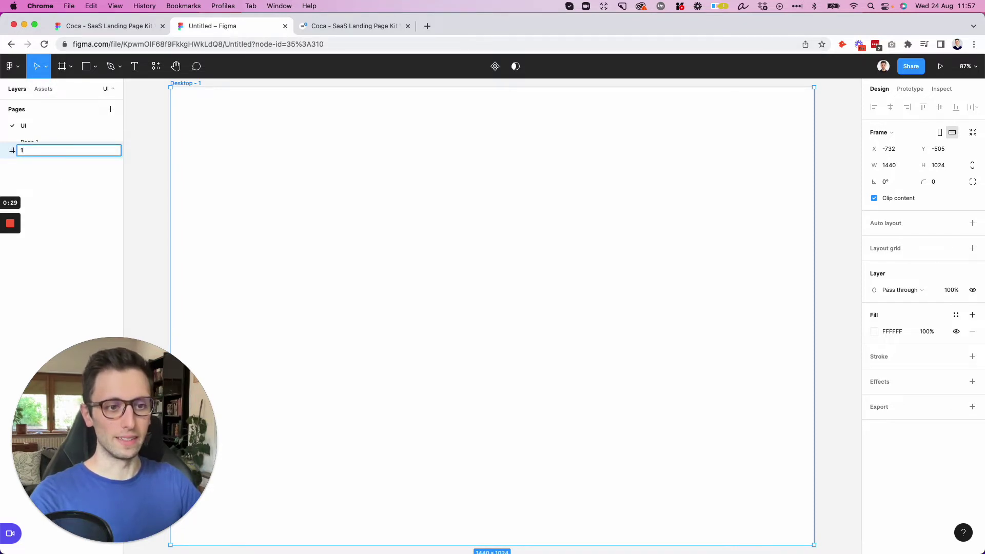
key("Return")
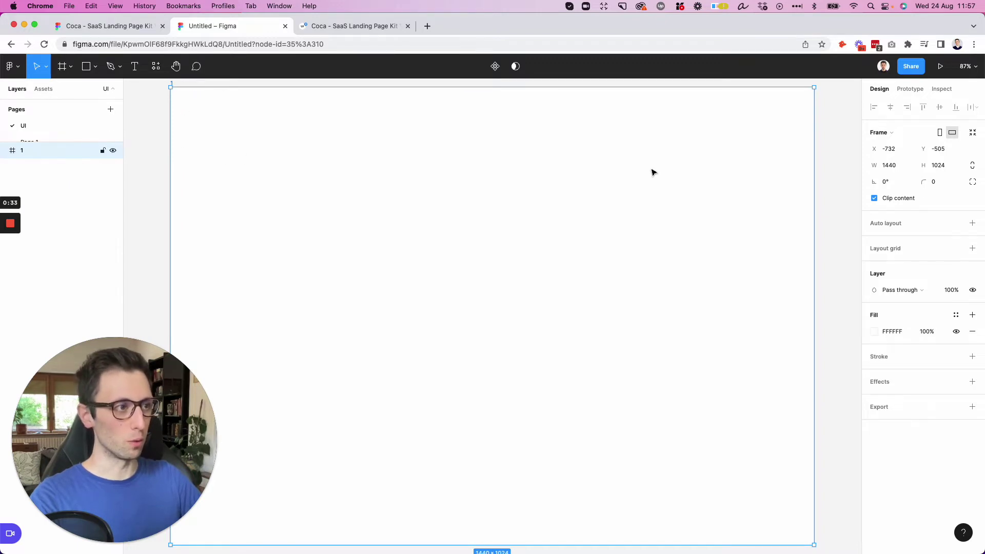
Add a layout grid to frame 1 with 12 columns and a 100 margin
left_click(971, 250)
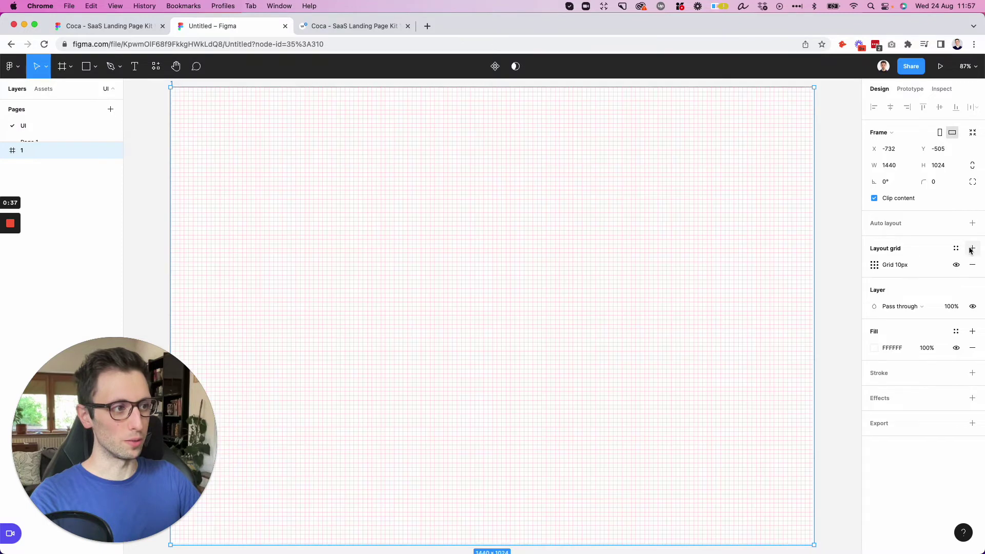
left_click(875, 264)
left_click(753, 266)
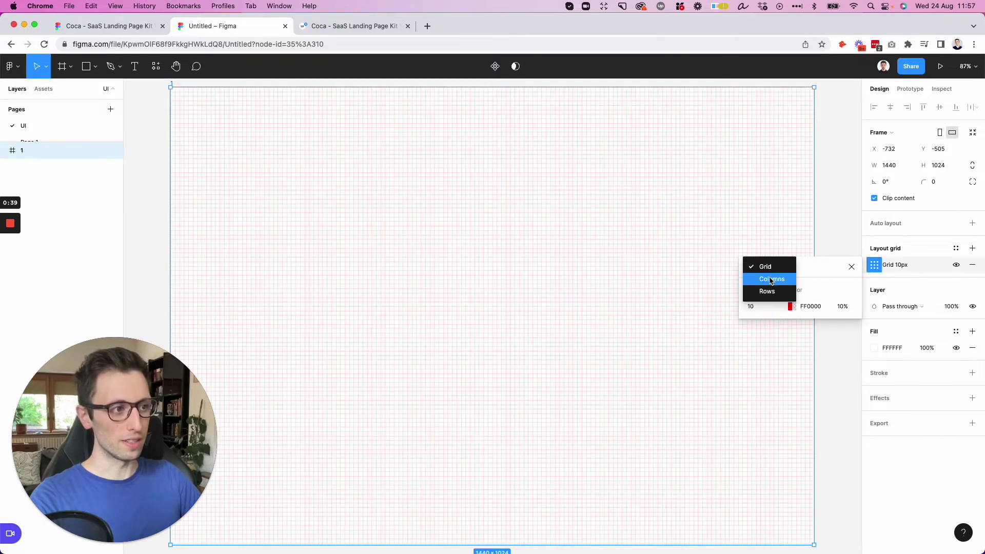
left_click(764, 278)
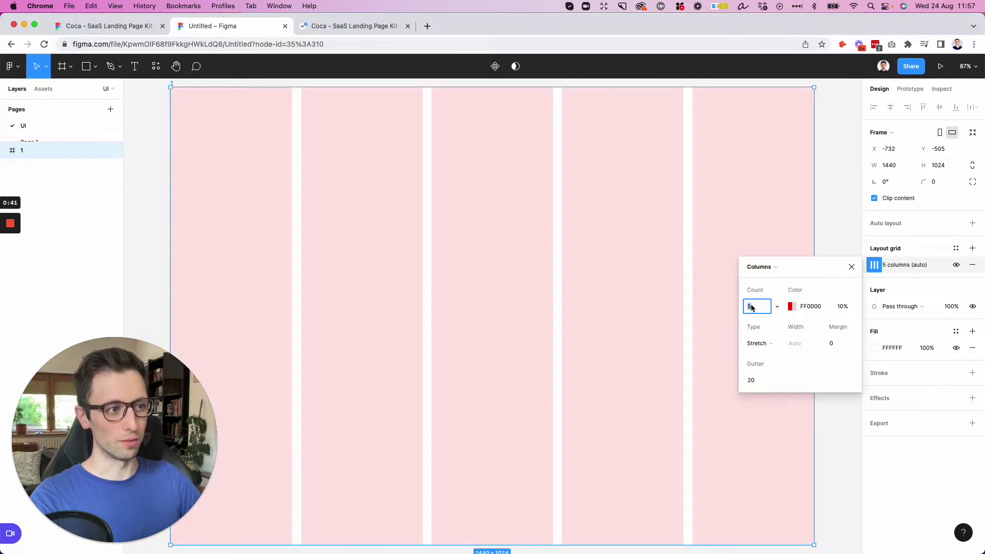
type("12")
key("Return")
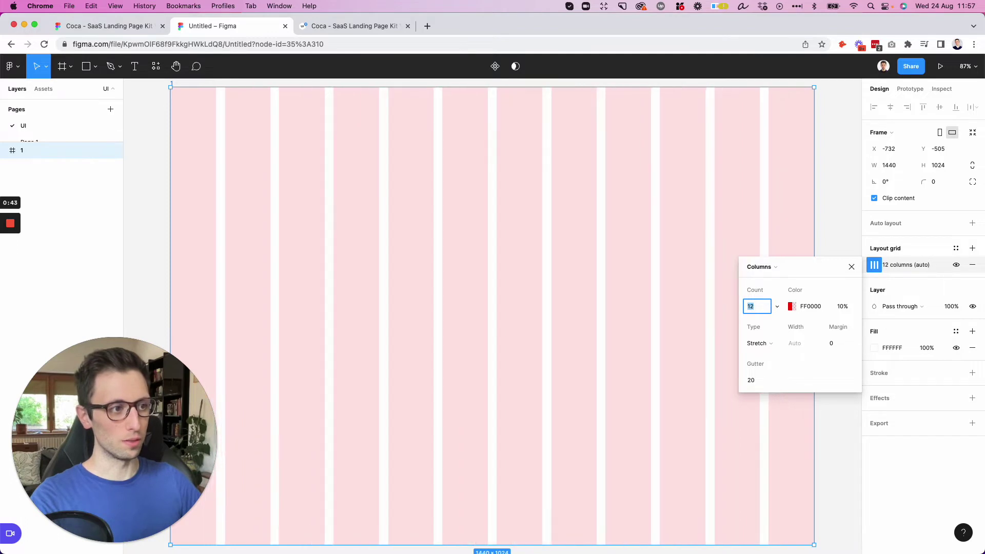
left_click(837, 345)
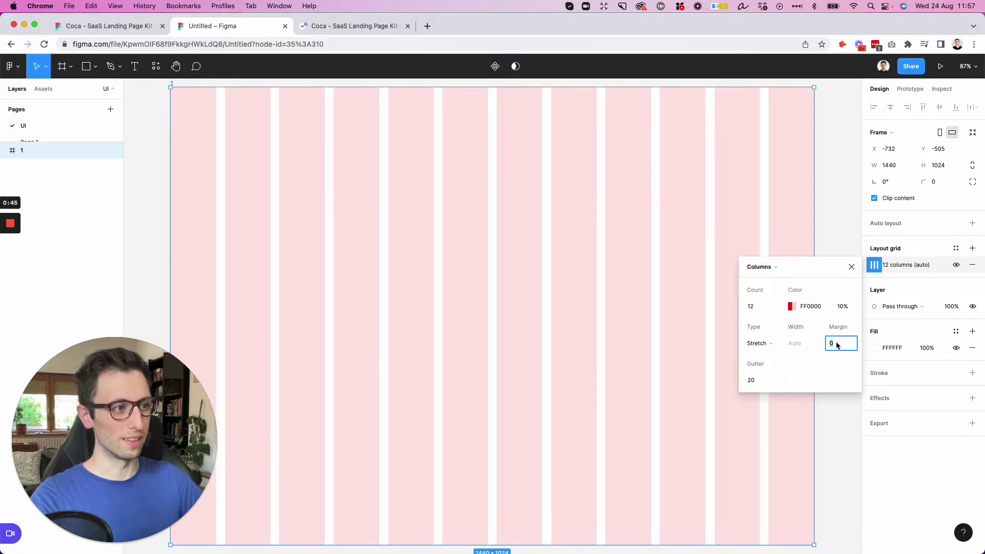
key("shift+Up")
key("shift+Up")
key("shift+Up")
key("shift+Up")
key("shift+Up")
key("shift+Up")
key("shift+Up")
key("shift+Up")
key("shift+Up")
key("shift+Up")
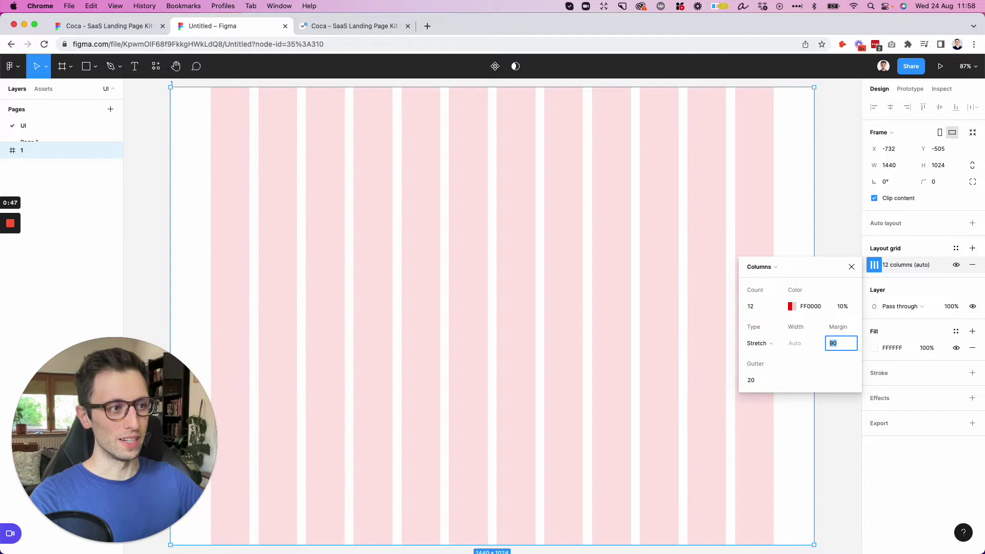
Change the grid colour to light grey E7E7E7 and deselect the frame
left_click(791, 307)
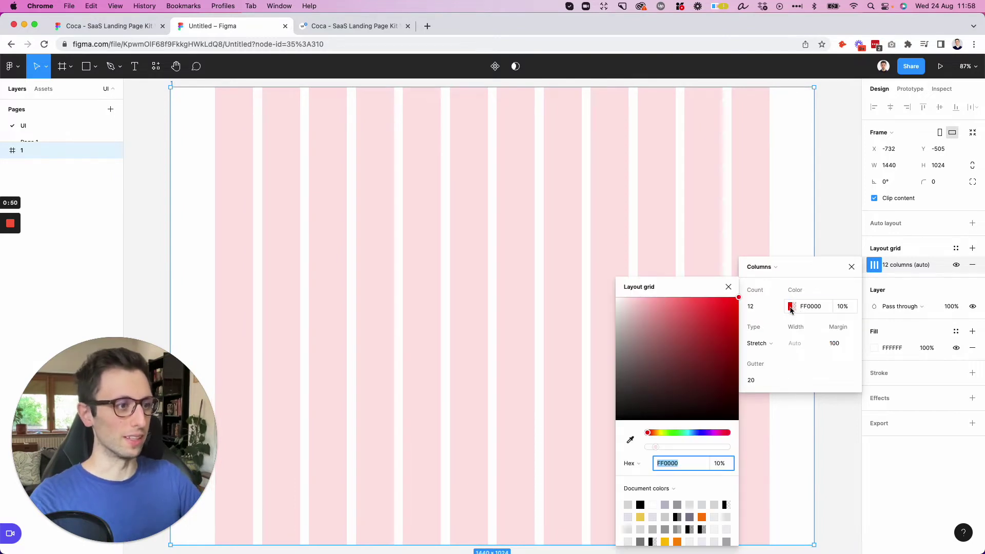
left_click(618, 301)
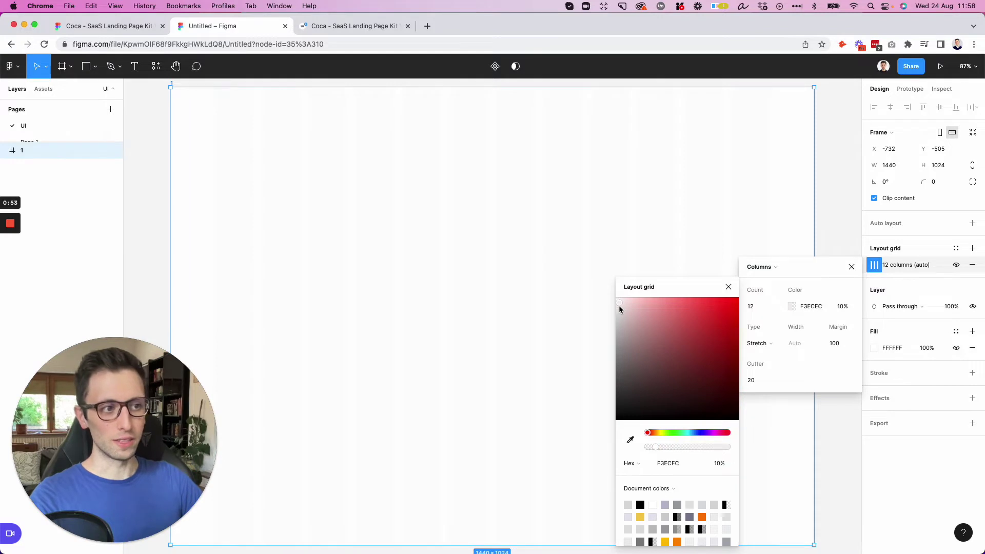
left_click_drag(618, 308, 609, 314)
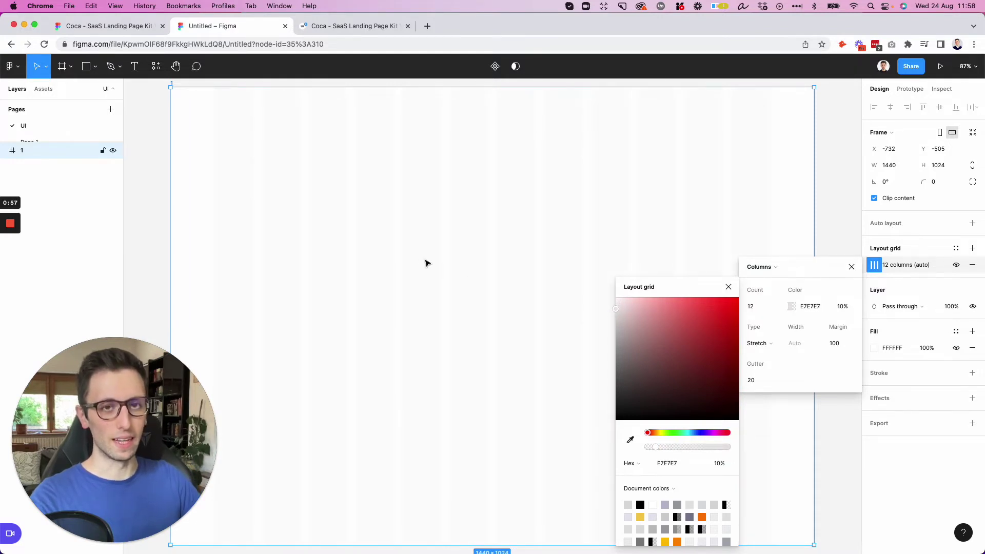
left_click(459, 260)
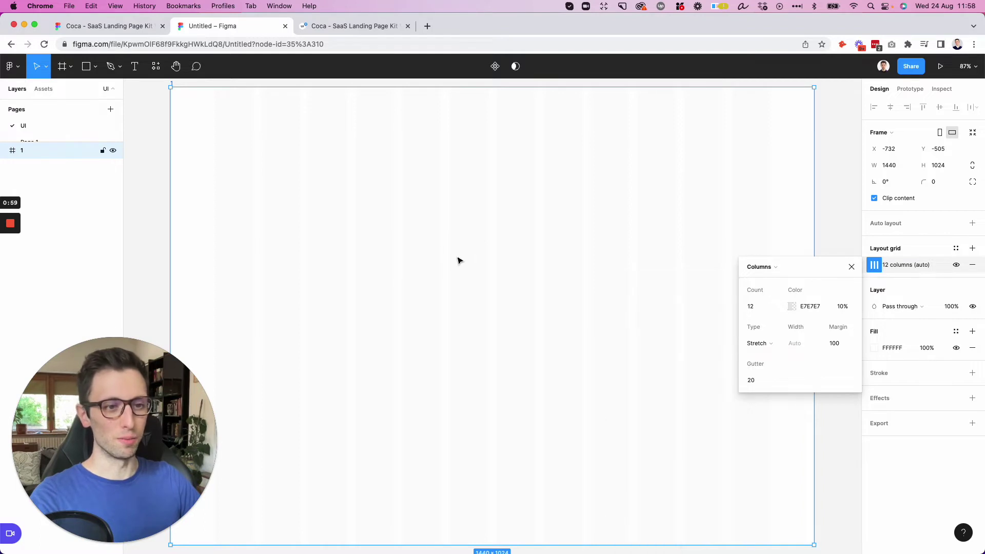
scroll(458, 258, "up", 2)
left_click(266, 95)
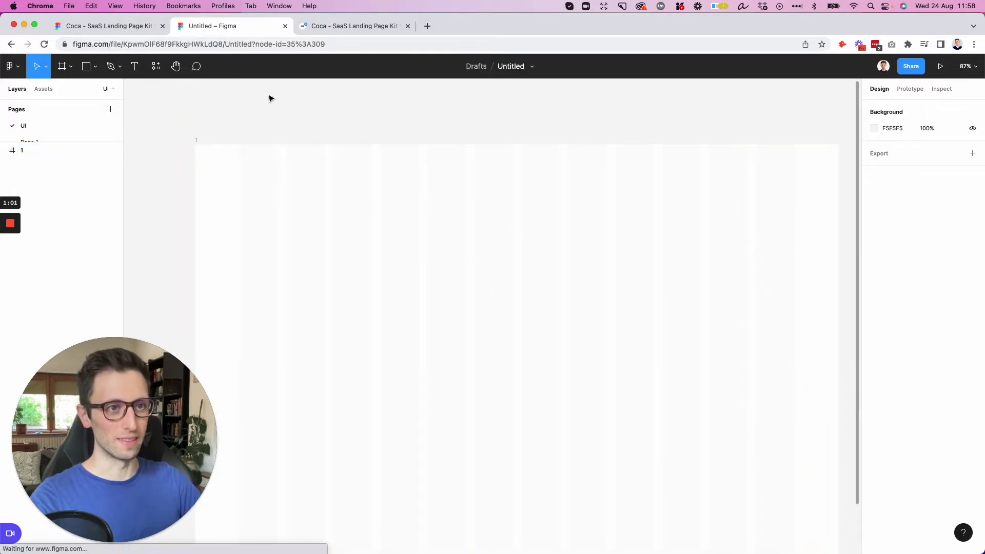
Check the Coca reference design, then return to the Untitled file
left_click(95, 24)
scroll(398, 134, "up", 2)
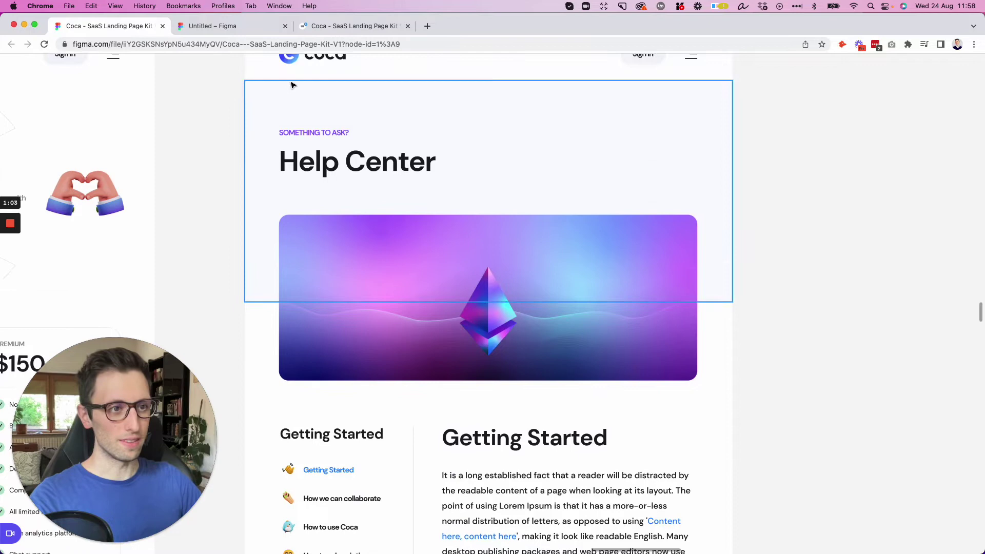
scroll(311, 68, "up", 5)
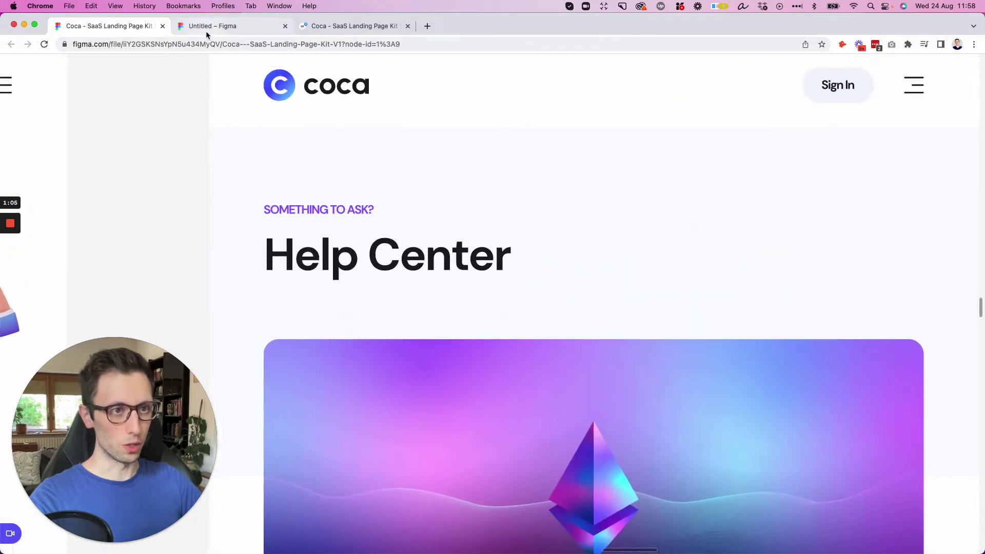
left_click(213, 27)
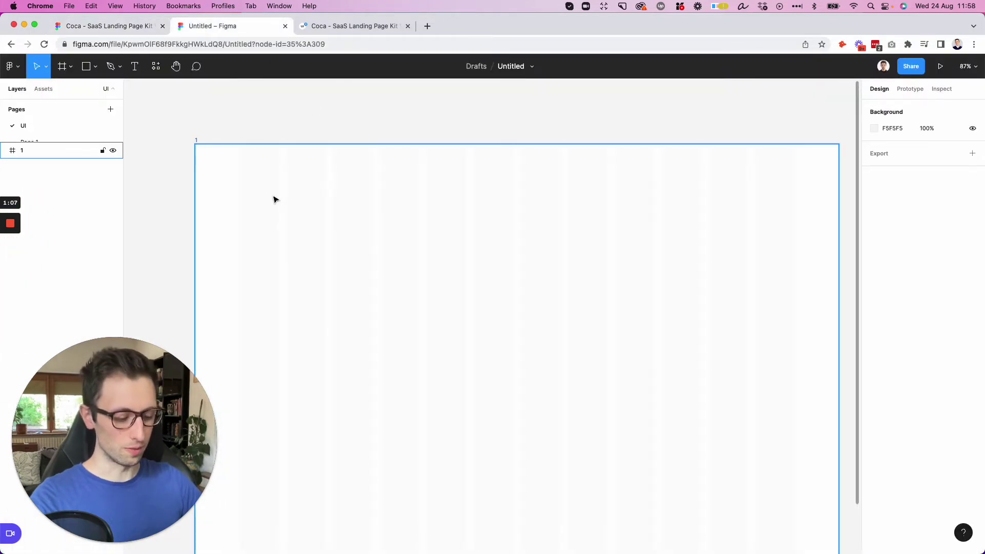
Draw a 91×91 circle near the top-left of frame 1
key("o")
scroll(238, 167, "up", 3)
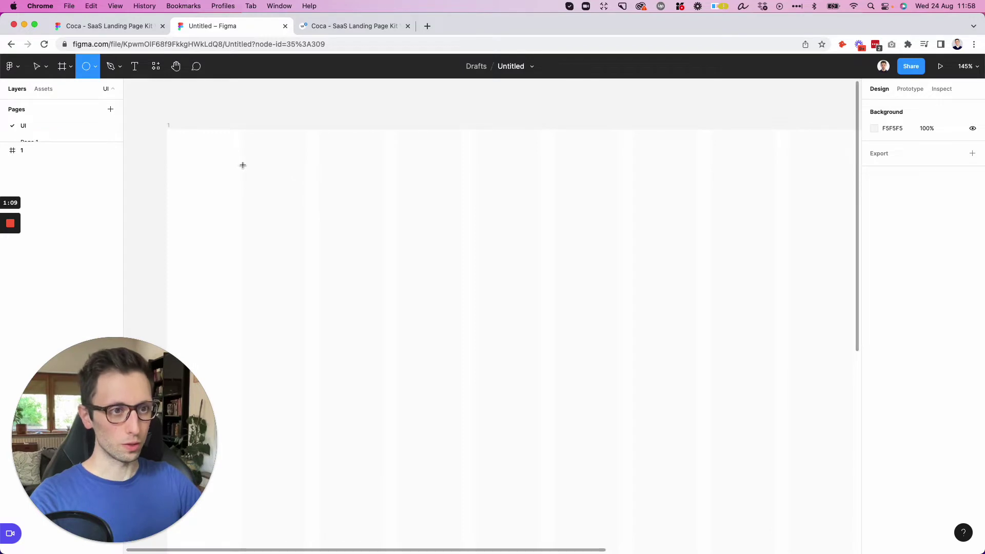
left_click_drag(242, 164, 292, 231)
scroll(282, 173, "right", 1)
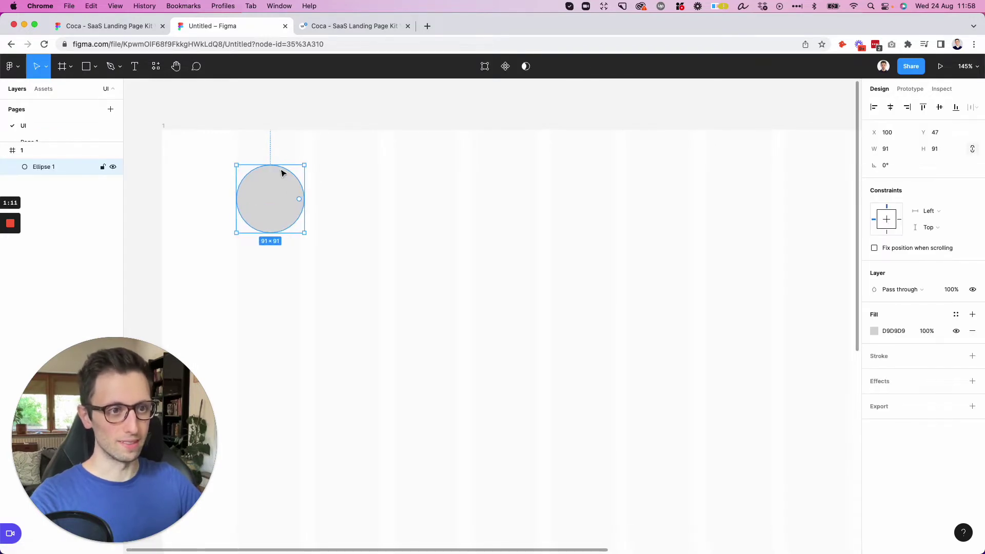
Switch the circle's fill to a linear gradient running diagonally
left_click(873, 331)
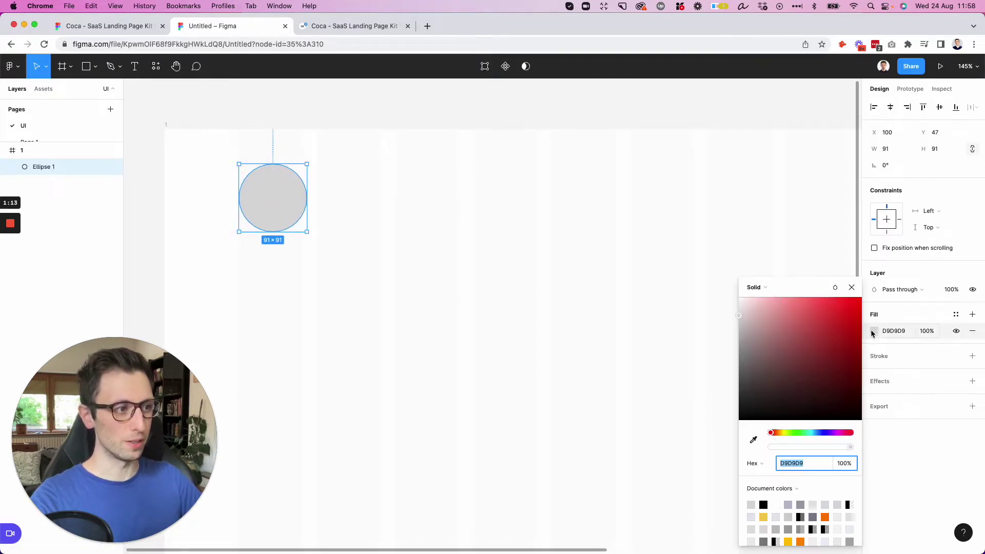
left_click(771, 290)
left_click(774, 299)
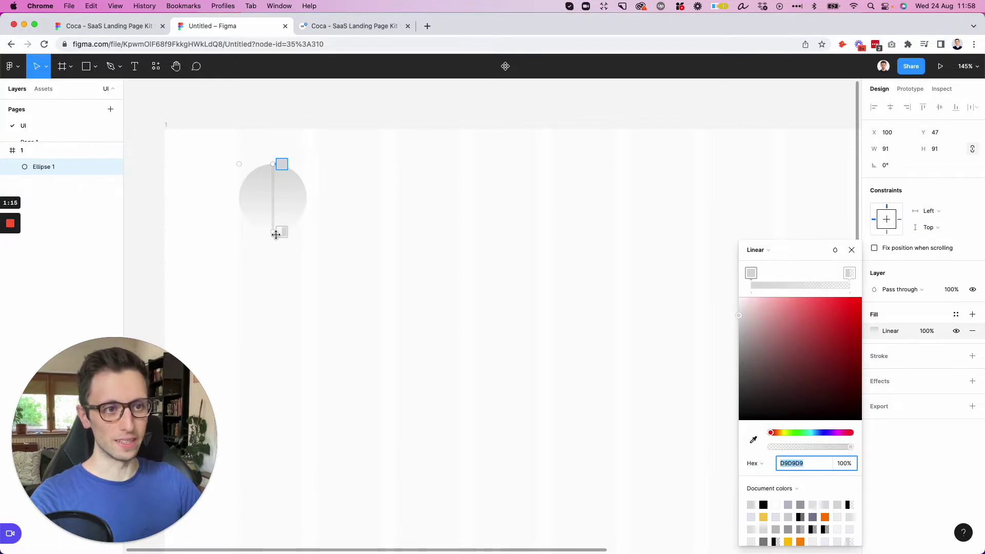
left_click_drag(276, 235, 309, 226)
left_click_drag(282, 164, 242, 166)
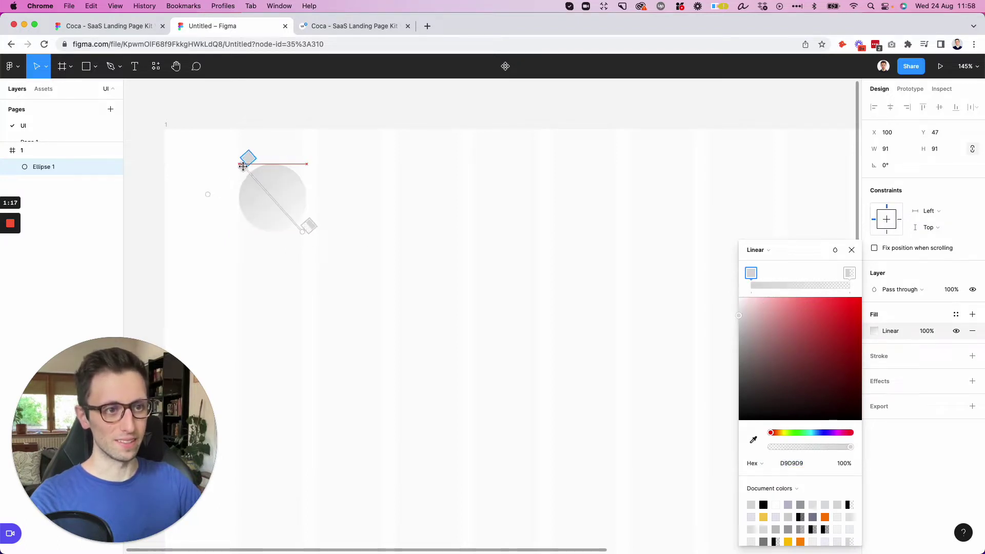
Colour both gradient stops blue, with the second stop 0066FF at 100% opacity
left_click(820, 433)
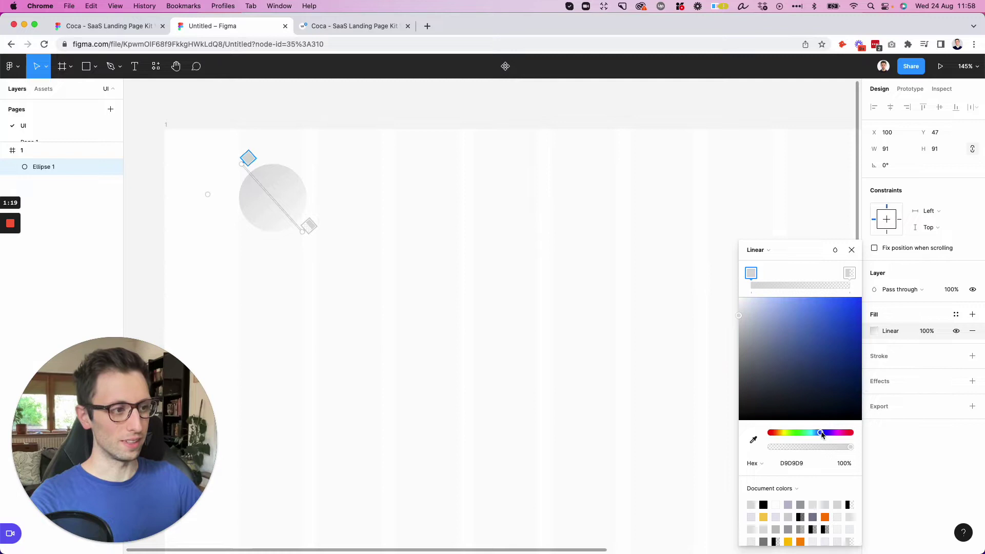
left_click_drag(830, 335, 866, 279)
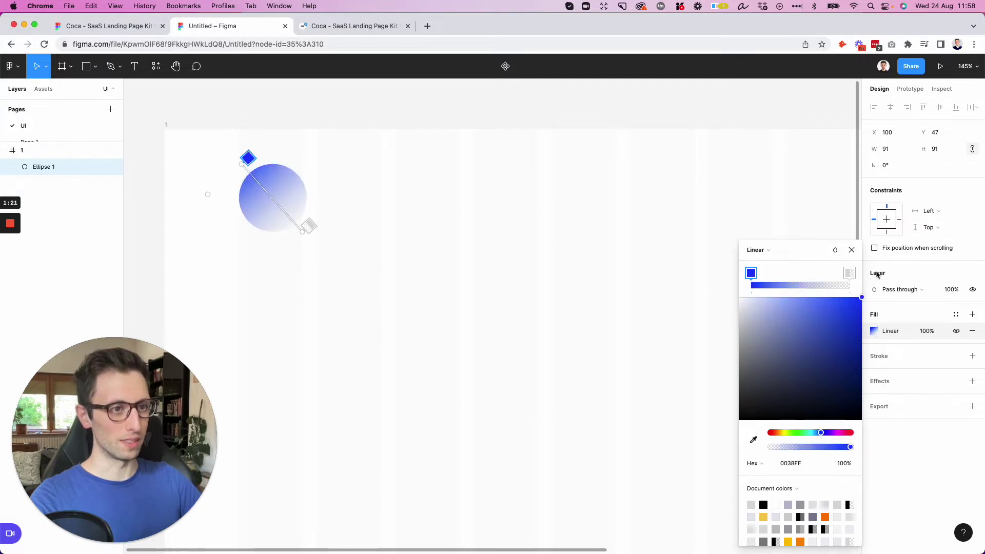
left_click(849, 273)
left_click(818, 433)
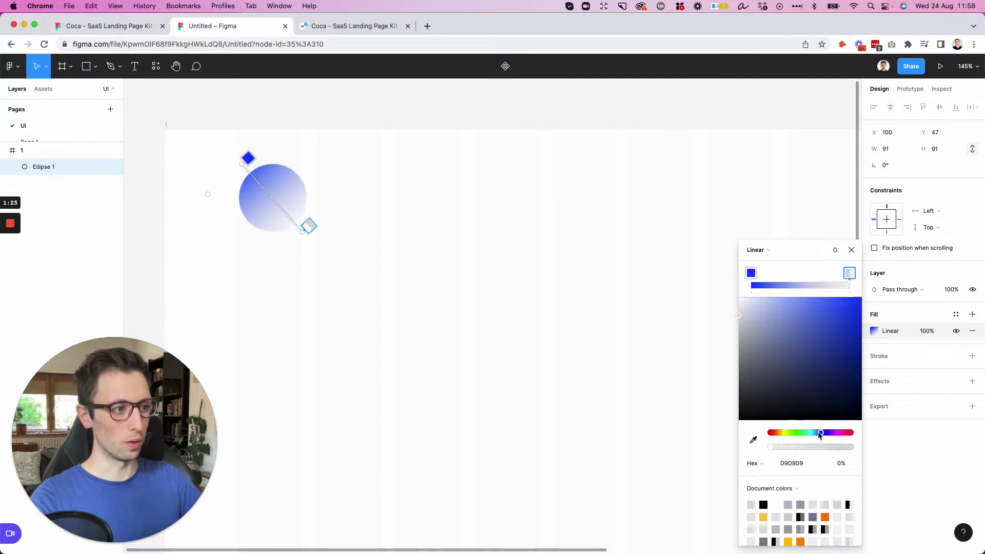
left_click_drag(841, 318, 865, 277)
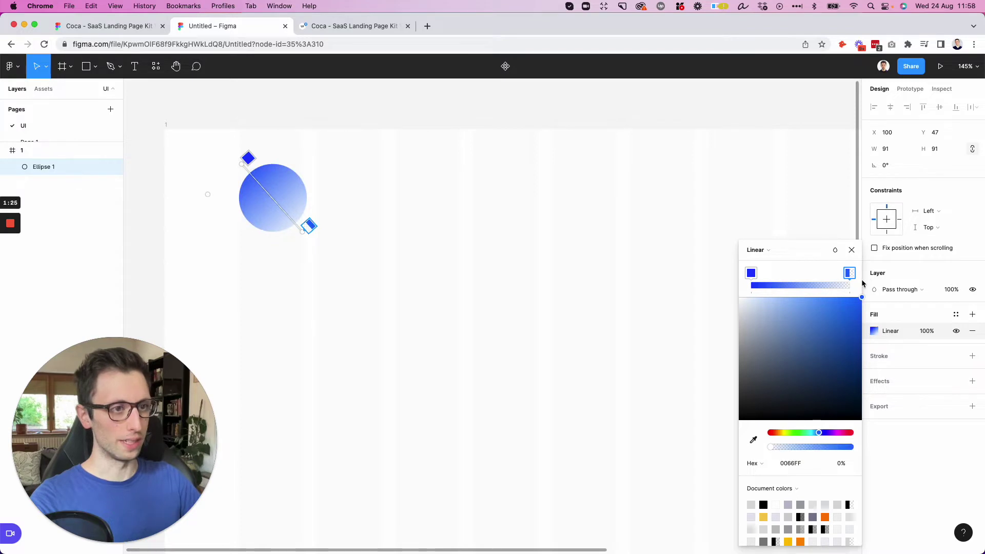
mouse_move(813, 452)
left_mouse_down()
mouse_move(862, 455)
mouse_move(813, 435)
left_mouse_up()
Type a letter C on the circle and set its size to 82
key("Escape")
left_click(356, 200)
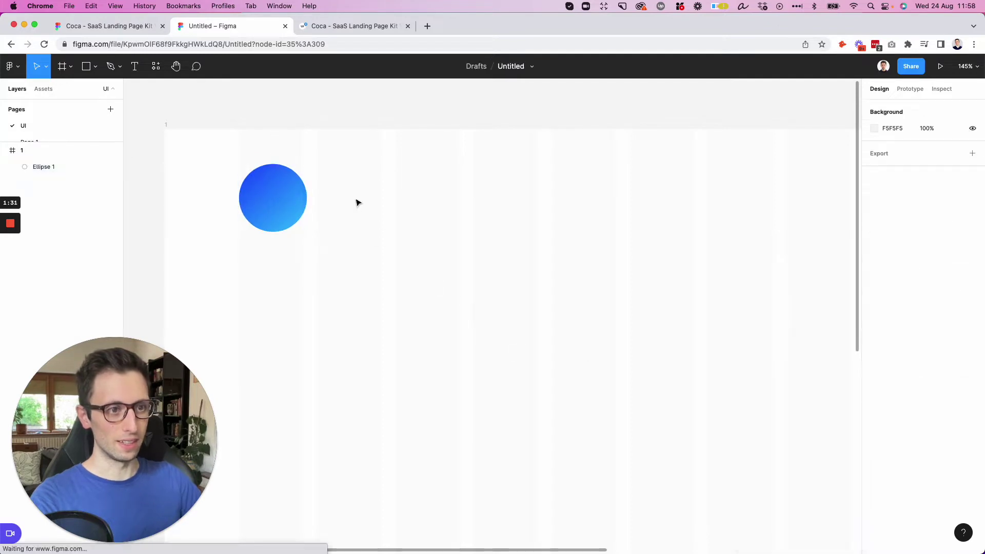
key("t")
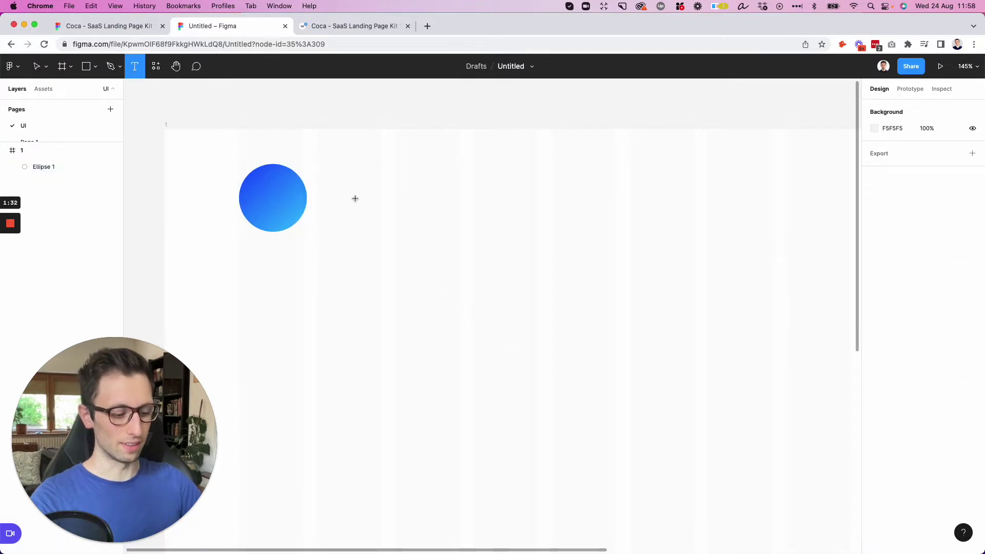
left_click(274, 192)
type("C")
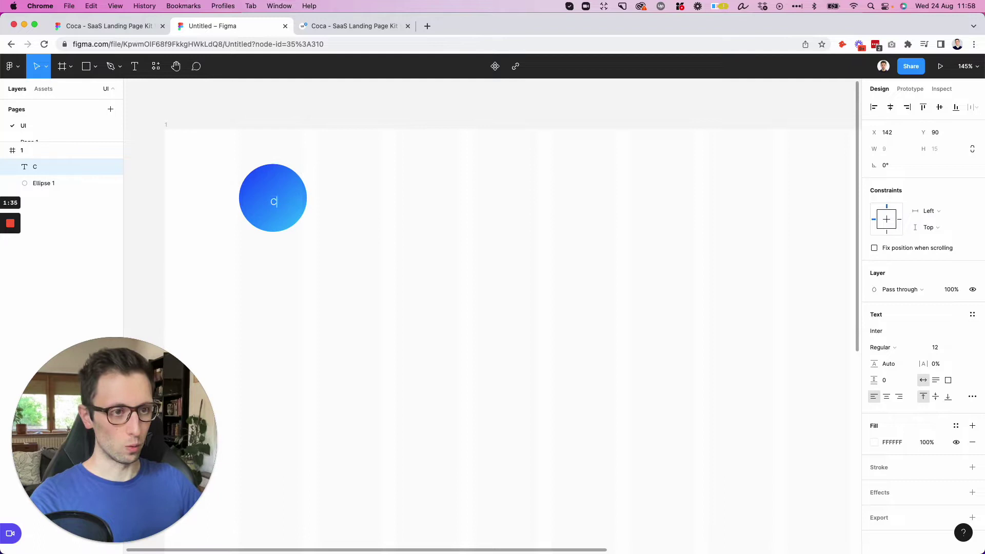
key("Escape")
left_click(936, 349)
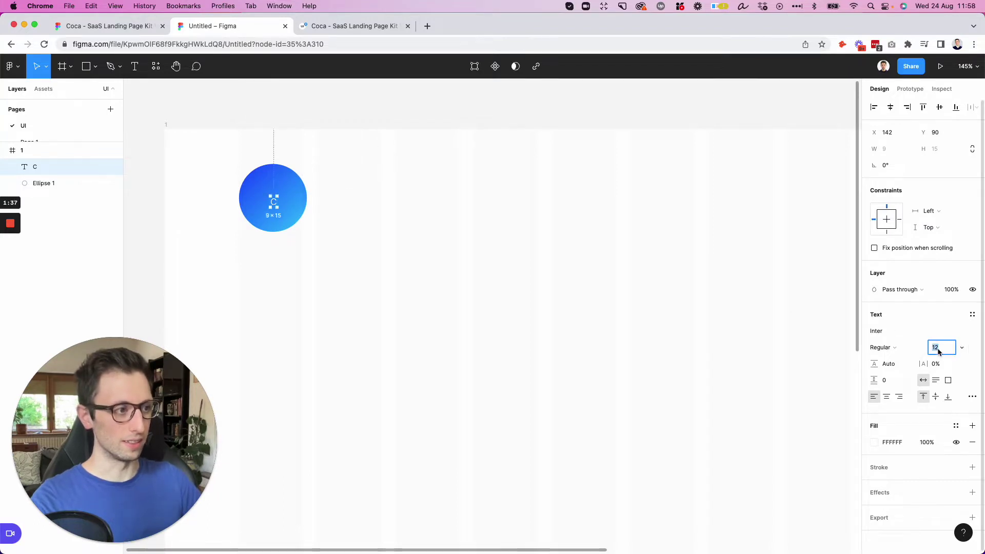
key("shift+Up")
key("shift+Up")
key("shift+Up")
key("shift+Up")
key("shift+Up")
key("shift+Up")
key("shift+Up")
key("shift+Up")
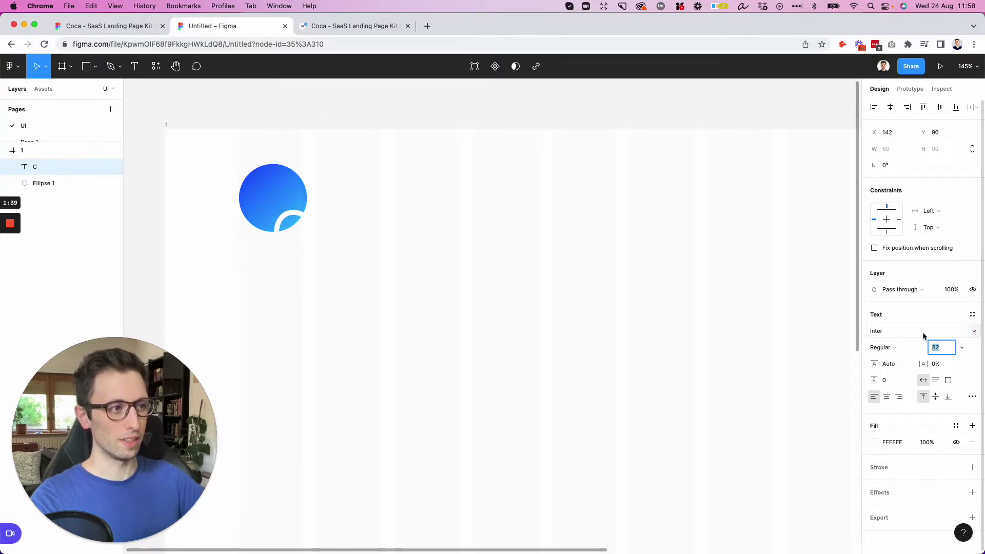
left_click(466, 238)
Set the C's font to DM Sans Bold
left_click(62, 167)
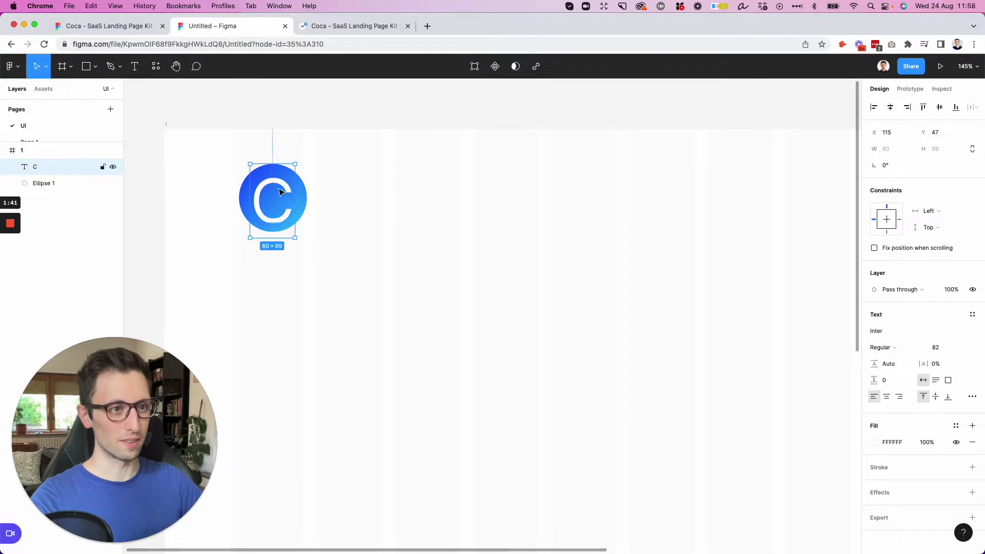
left_click(894, 334)
type("dm san")
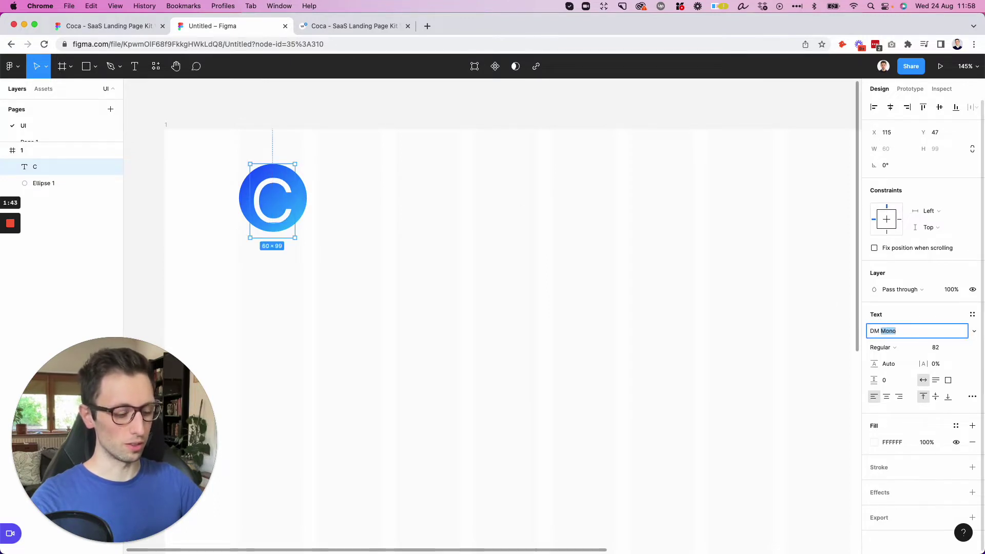
key("Return")
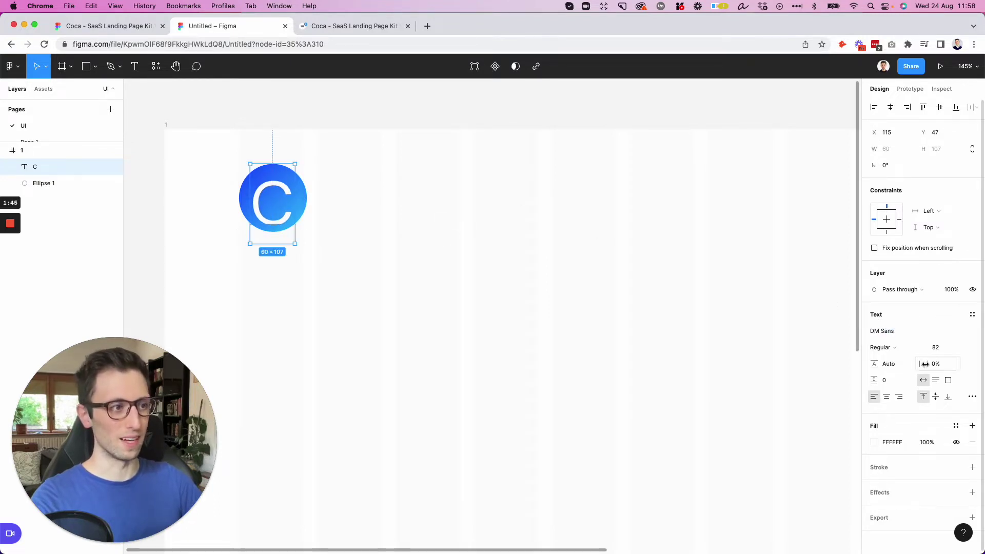
left_click(897, 349)
left_click(897, 372)
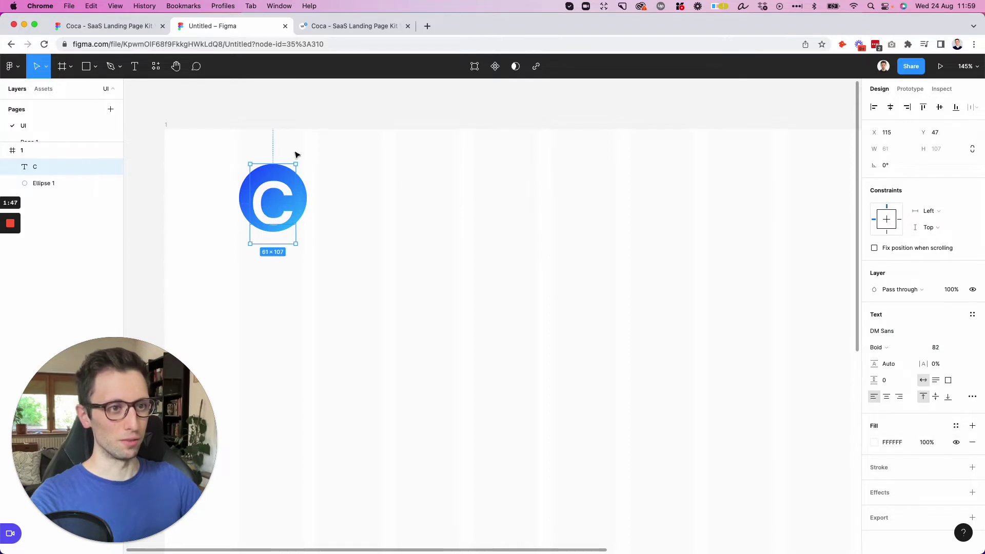
Centre the white C in the circle, with a copy of it to the right
scroll(257, 145, "up", 5)
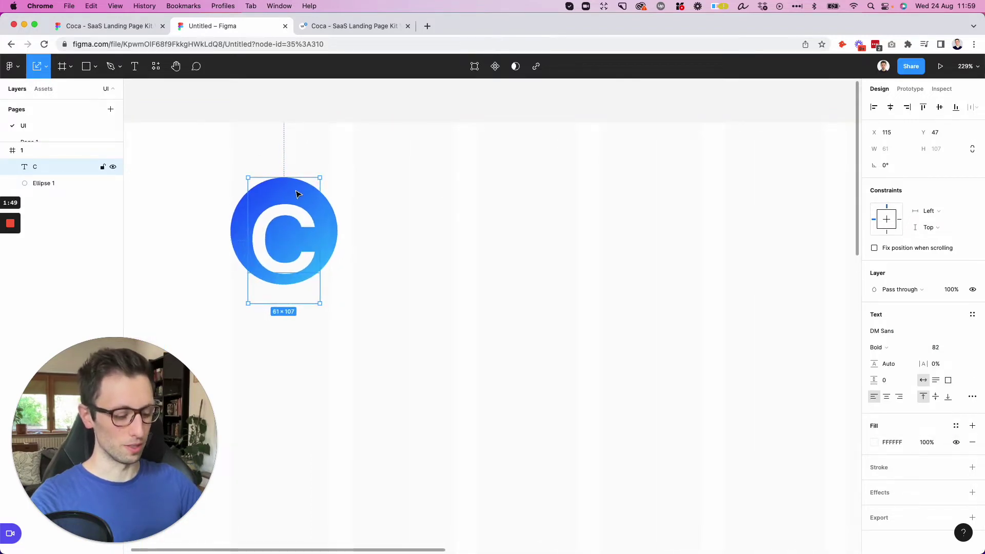
left_click_drag(310, 226, 453, 219)
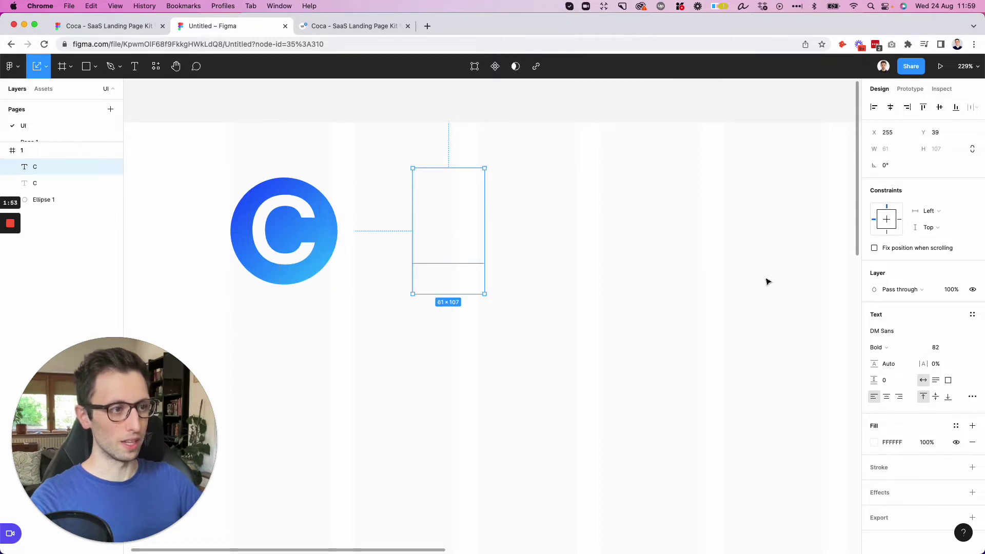
left_click(874, 442)
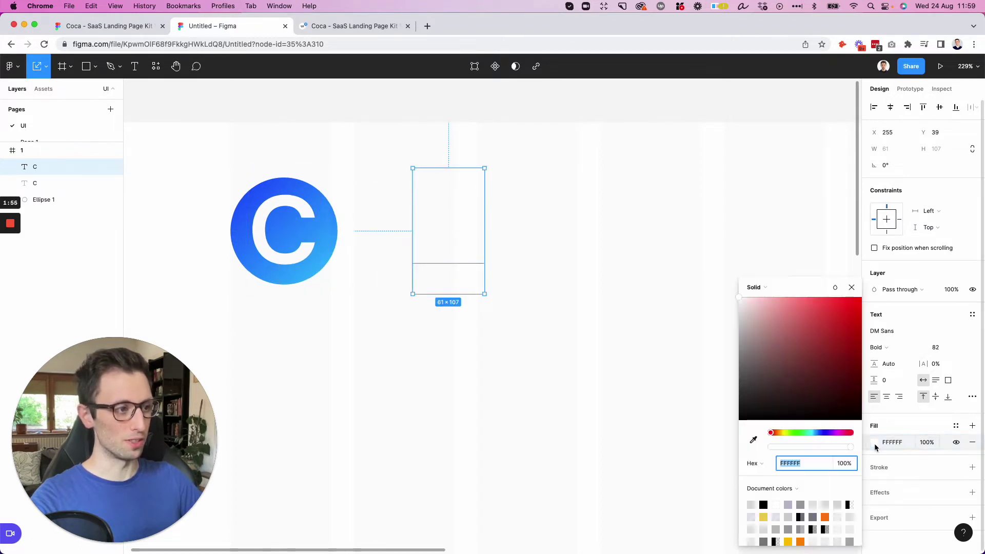
Make the copied C black 000000
left_click(821, 373)
left_click_drag(803, 392, 801, 419)
left_click(554, 395)
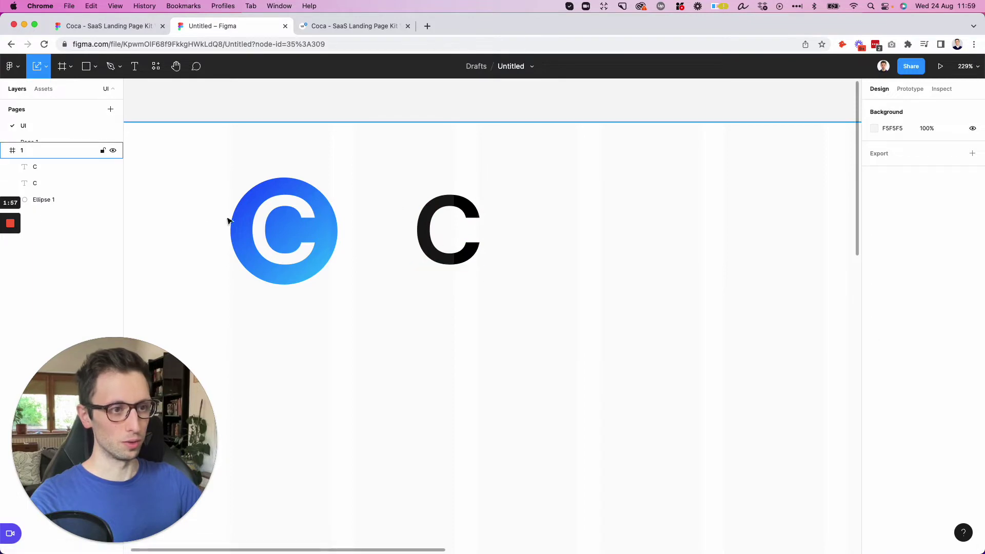
Keep the white C at Bold and convert it to vector outlines
left_click(304, 220)
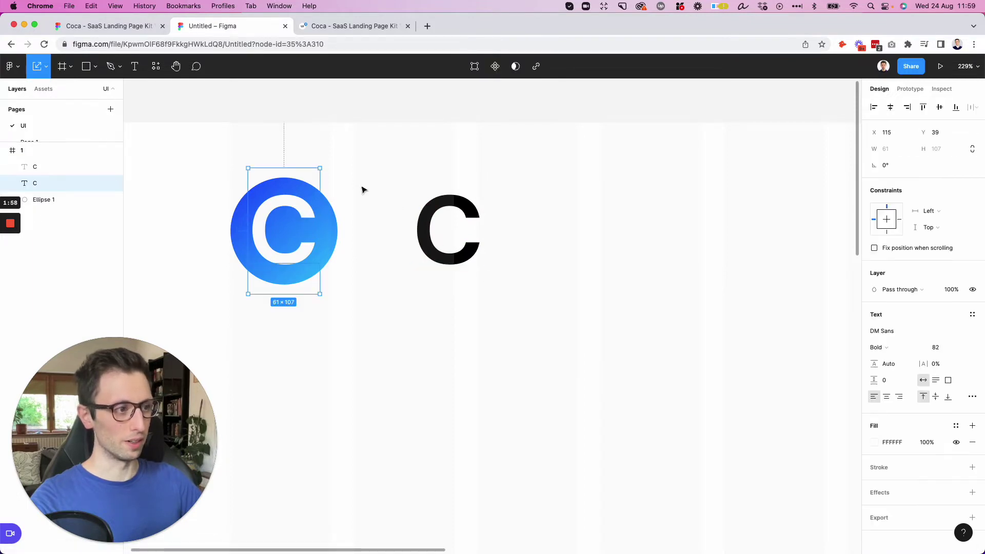
left_click(880, 347)
left_click(882, 349)
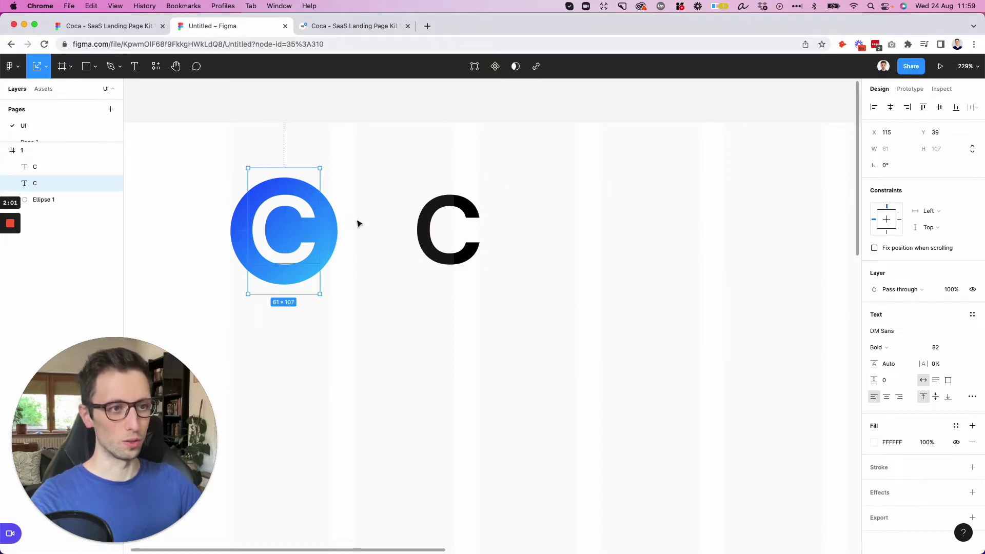
right_click(286, 210)
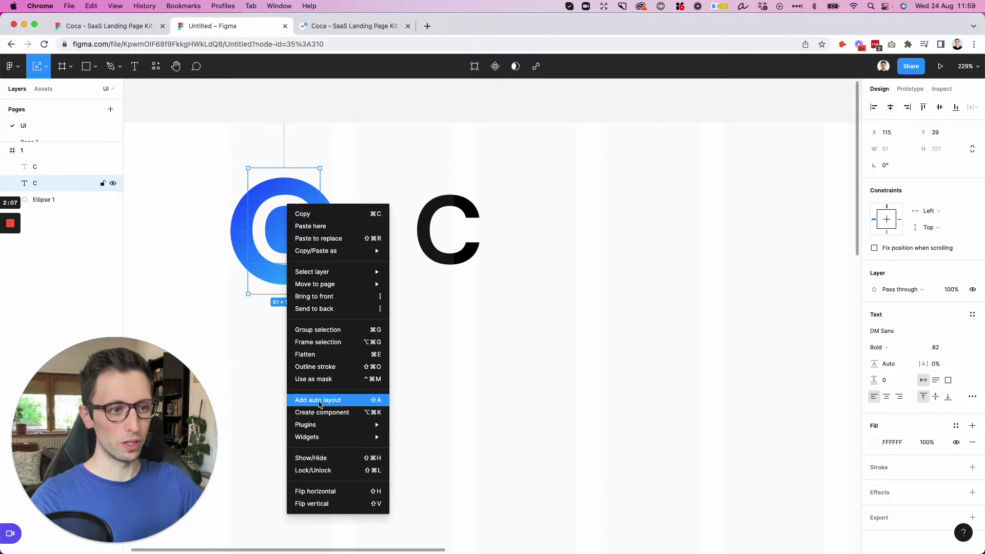
left_click(323, 367)
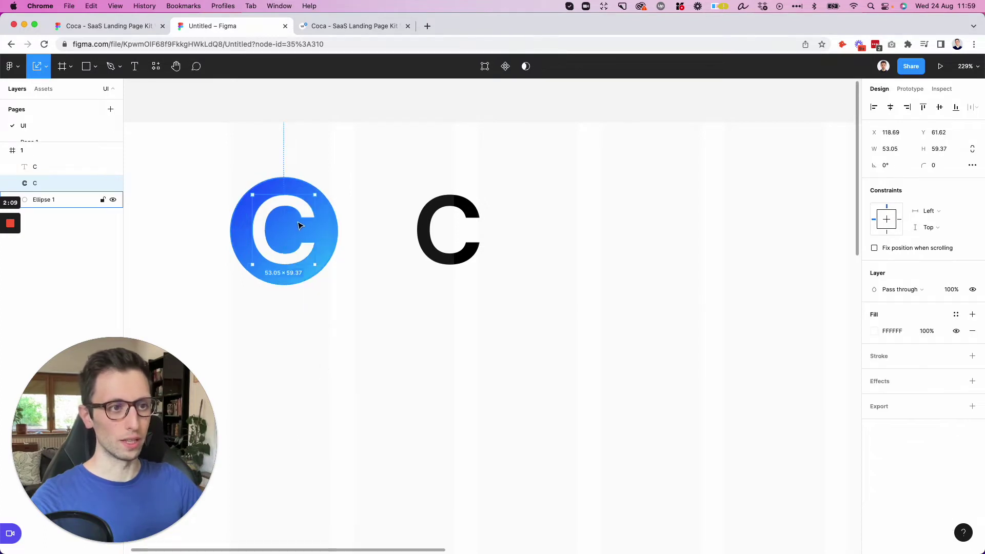
Group the C outline with the circle as Group 1 and move the black C beside it
left_click(335, 186)
left_click_drag(335, 186, 248, 293)
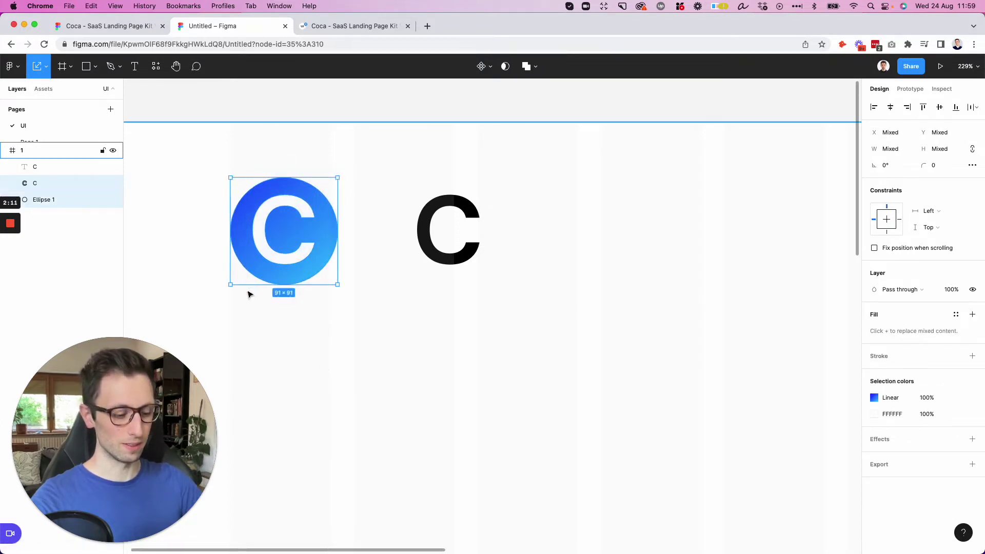
key("super+g")
left_click(363, 199)
scroll(354, 218, "down", 2)
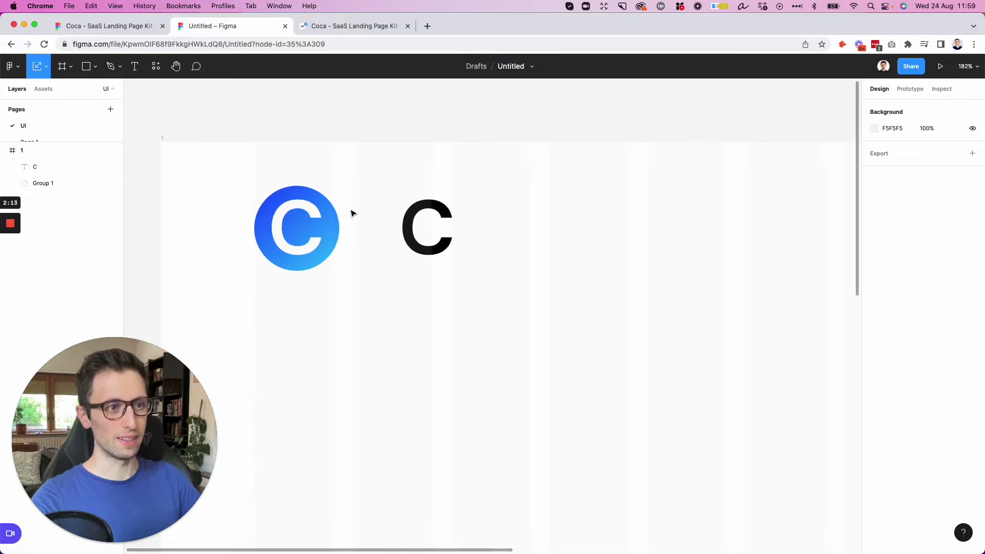
left_click(416, 241)
left_click_drag(416, 241, 392, 226)
Retype the black C as the wordmark 'COCA', checking the reference design
double_click(390, 227)
type("Coca")
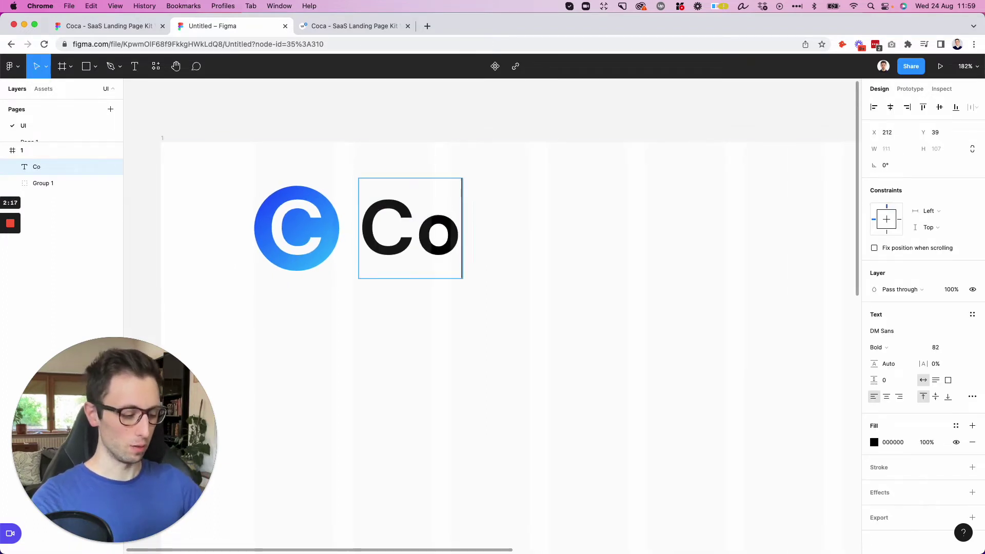
key("shift+Left")
key("shift+Left")
key("shift+Left")
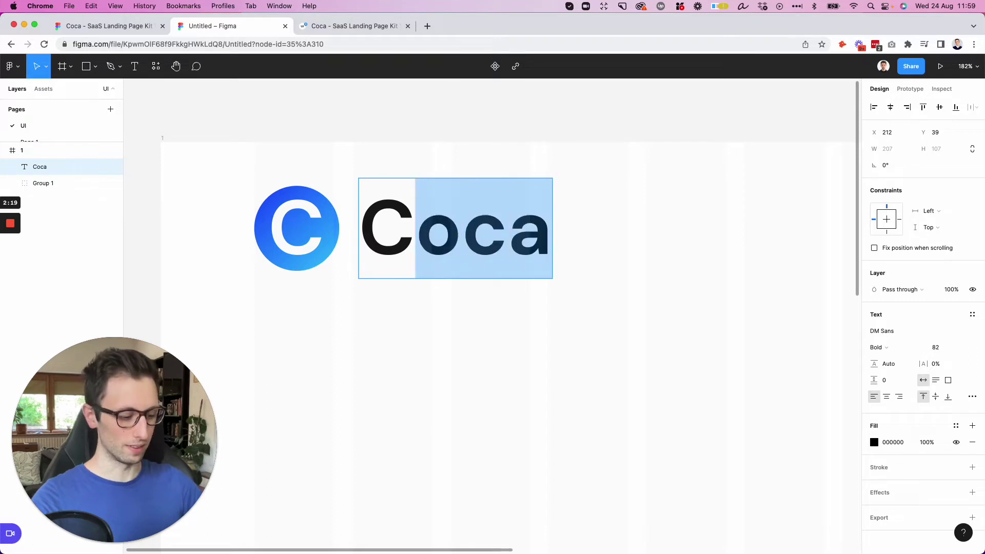
type("OCA")
key("Escape")
key("ctrl+shift+Tab")
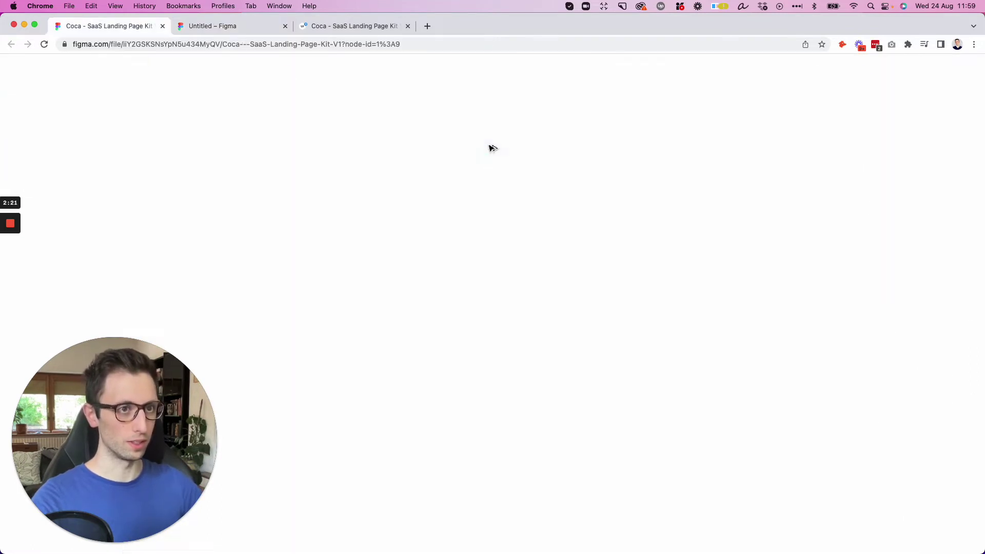
key("super+alt+Right")
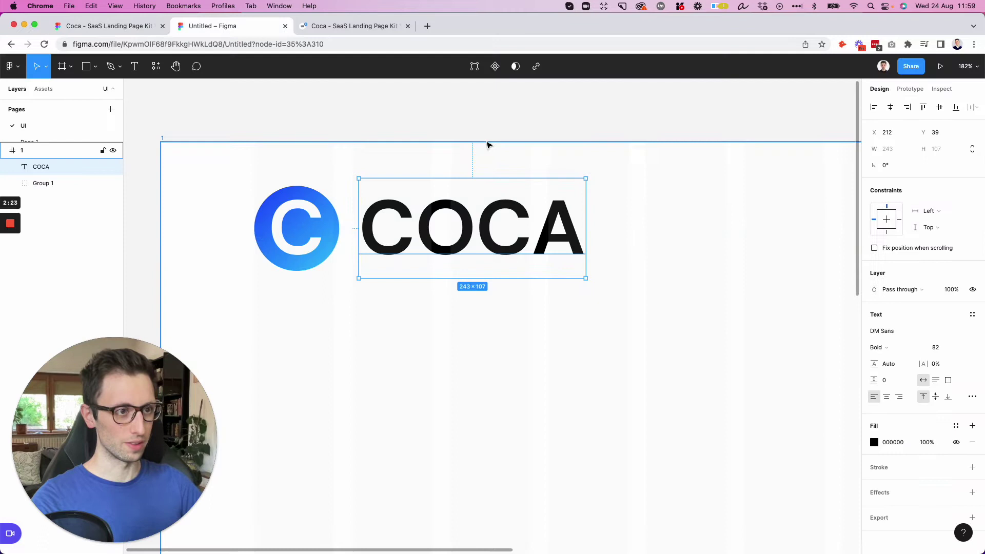
scroll(487, 144, "down", 5)
Scale the COCA wordmark down proportionally
key("k")
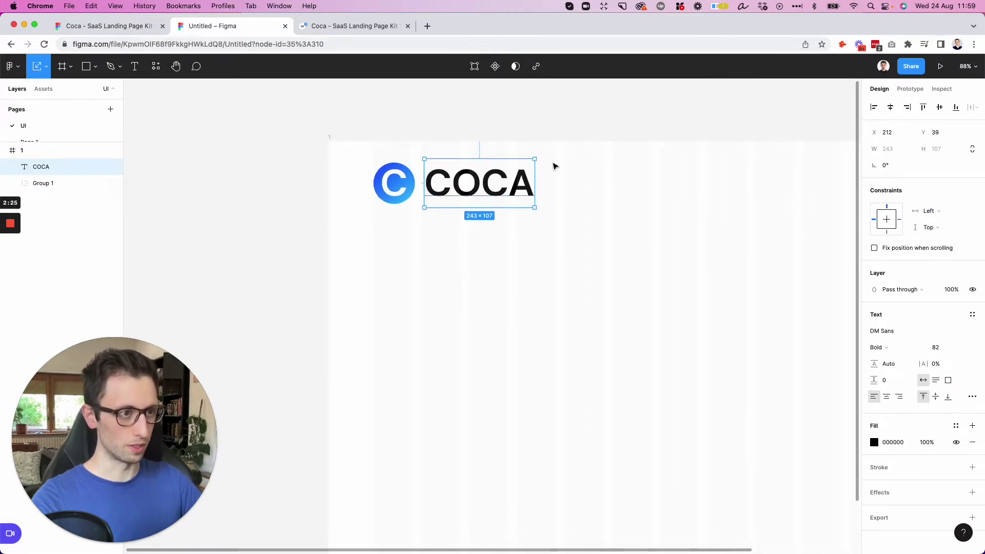
left_click_drag(534, 185, 517, 182)
left_click(461, 138)
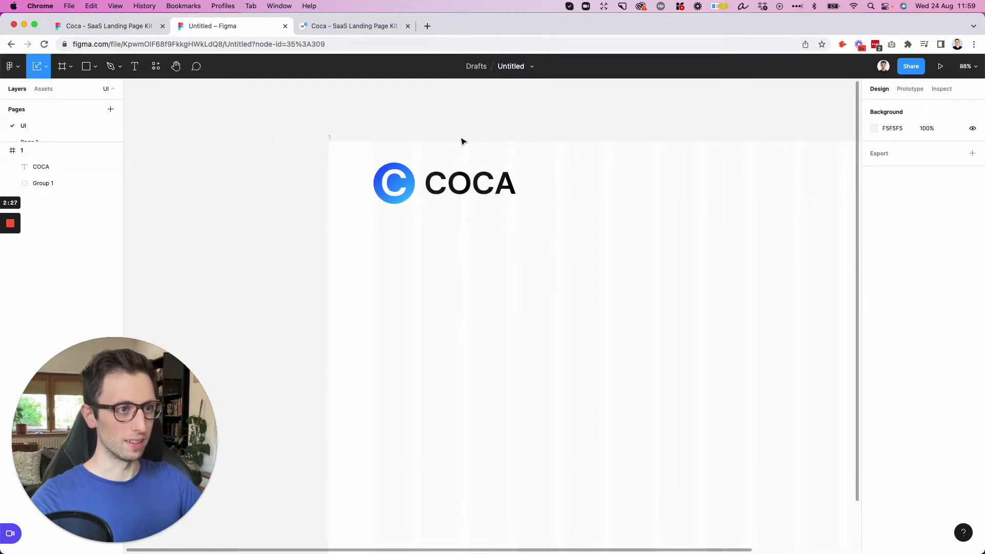
scroll(463, 155, "up", 3)
scroll(466, 164, "up", 2)
Scale the logo and wordmark together to about 186×54, then copy the COCA text
left_click(389, 188)
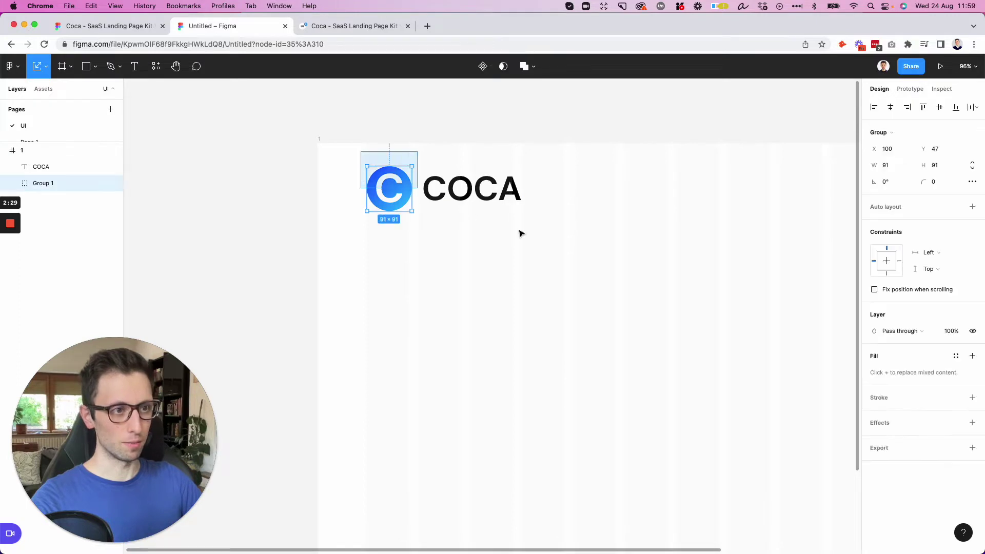
key("super+a")
scroll(519, 234, "down", 5)
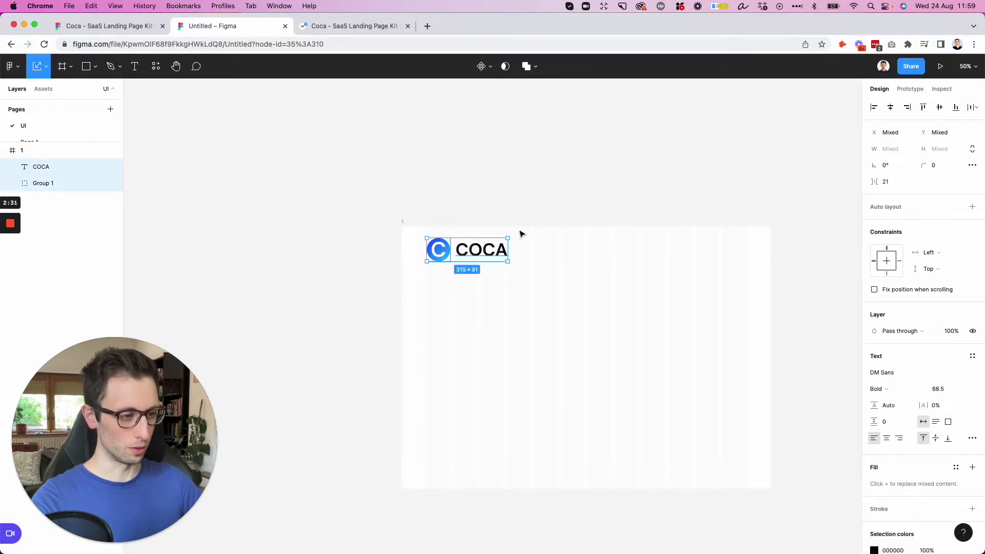
scroll(509, 245, "up", 8)
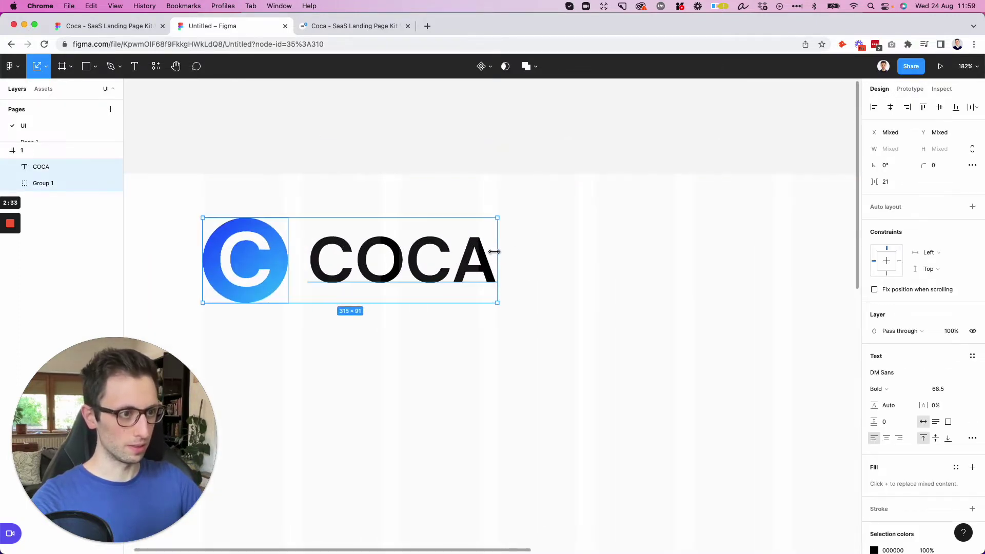
left_click_drag(497, 251, 377, 251)
scroll(378, 251, "down", 5)
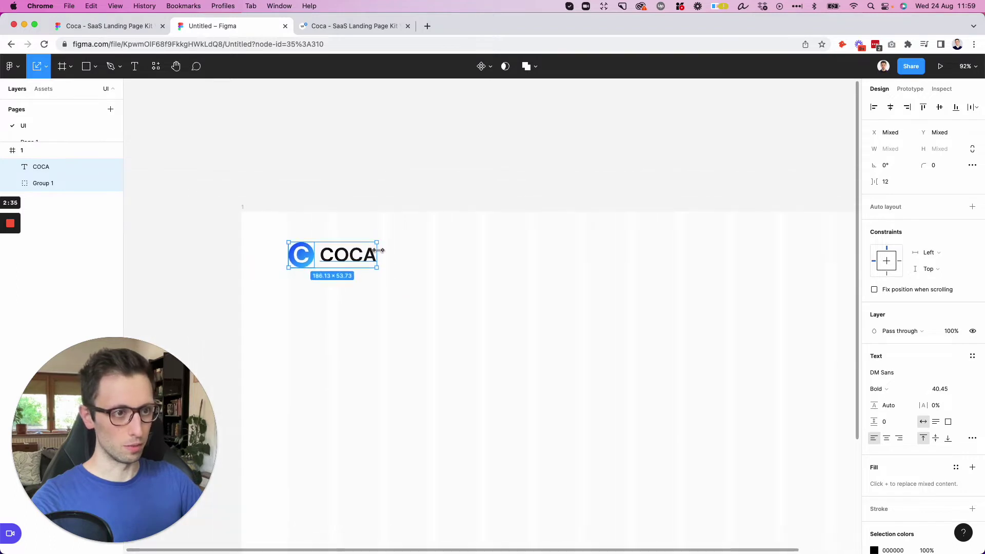
scroll(380, 253, "down", 4)
scroll(379, 254, "down", 1)
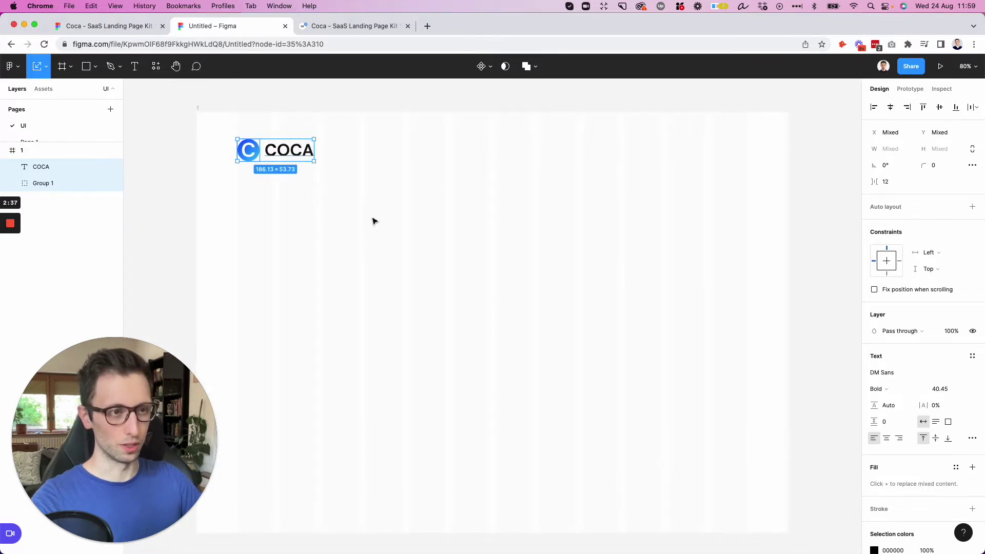
left_click_drag(309, 152, 283, 142)
left_click(372, 157)
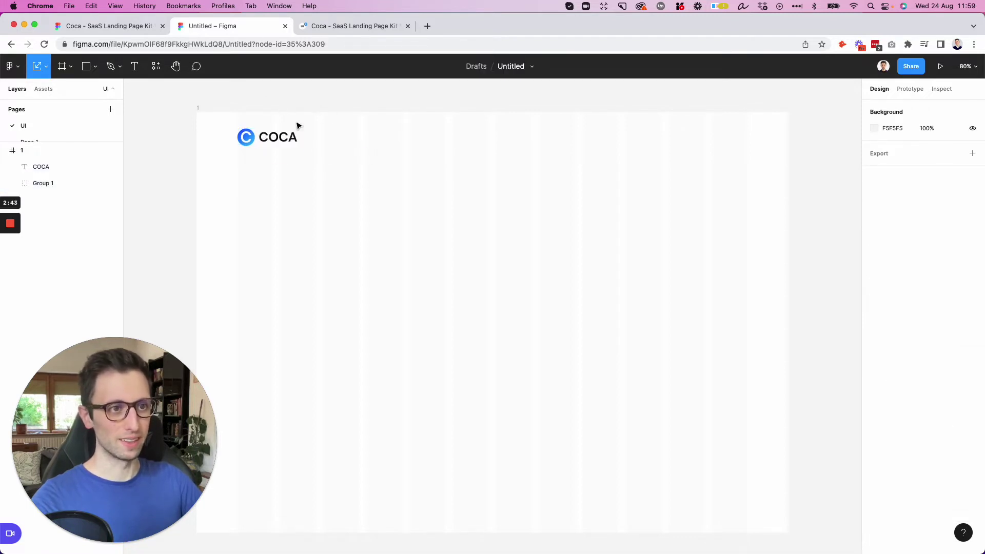
left_click(288, 138)
left_click(380, 150)
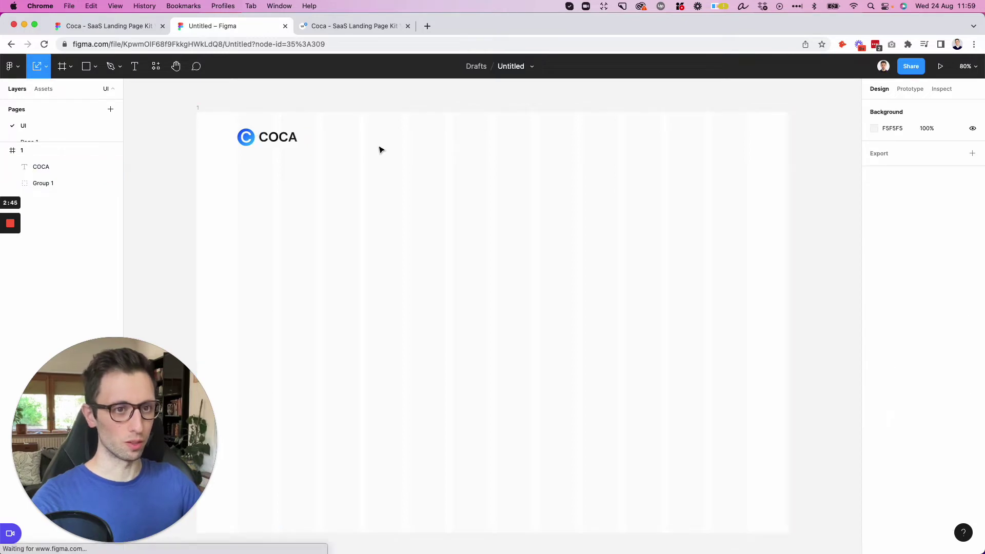
Paste a COCA copy at the header's right and retype it as 'Sign In'
key("super+v")
left_click_drag(292, 147, 578, 142)
key("ctrl+shift+Tab")
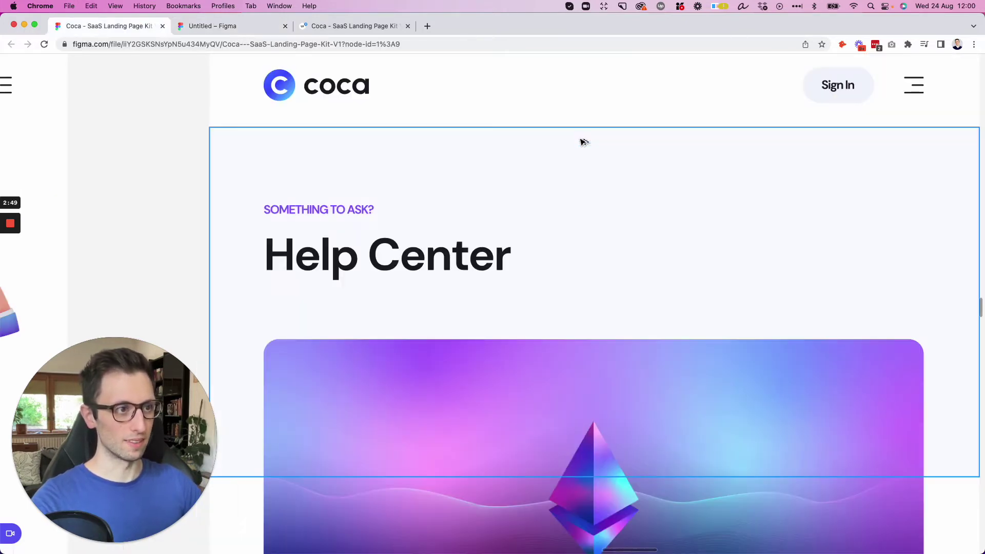
scroll(580, 140, "right", 2)
key("ctrl+Tab")
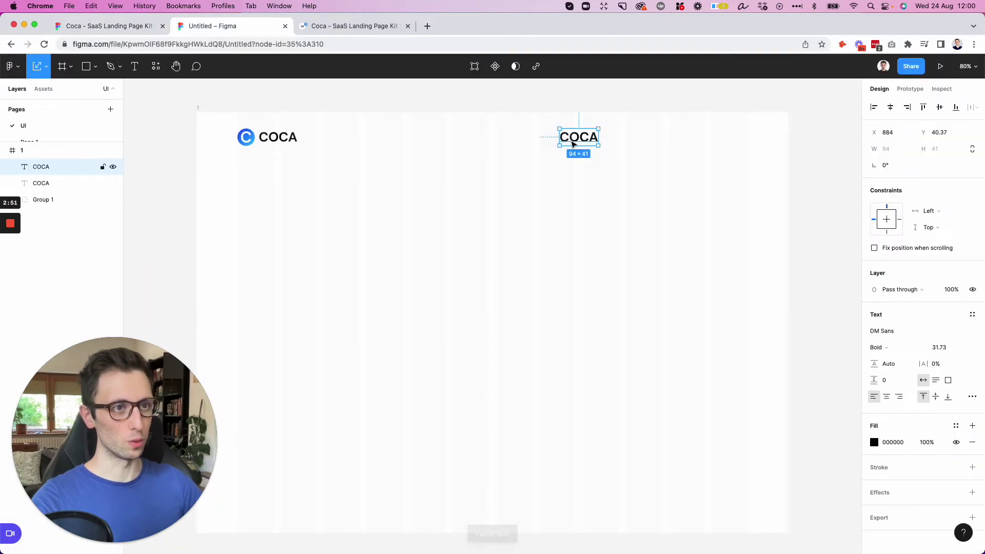
double_click(573, 144)
type("Sign I")
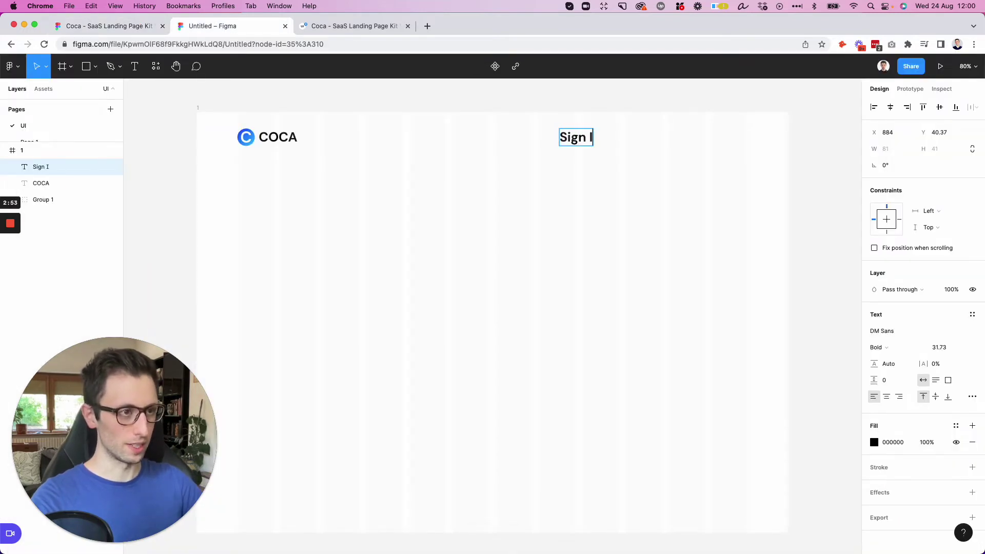
type("N")
key("BackSpace")
type("n")
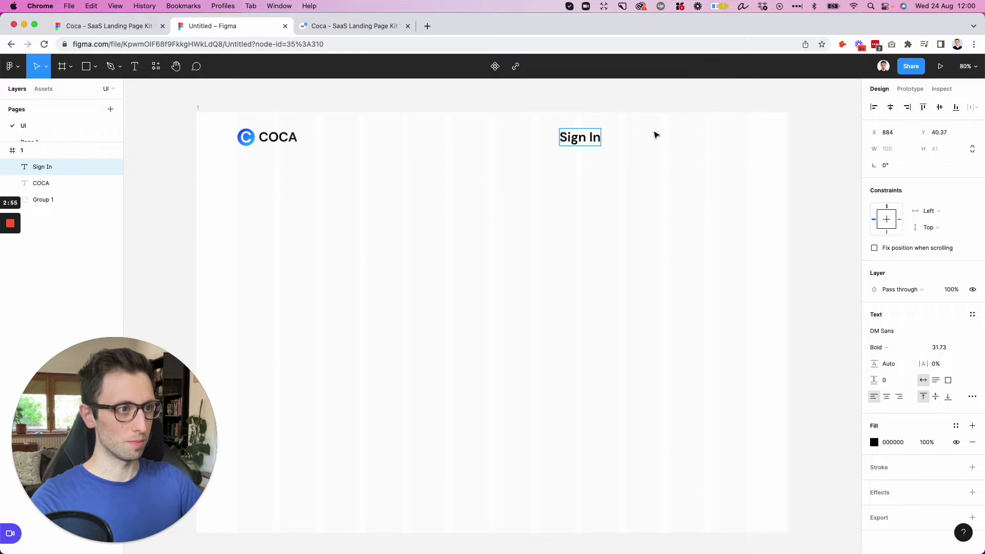
key("Escape")
Set Sign In to size 16, level with COCA at the header's right
left_click(946, 347)
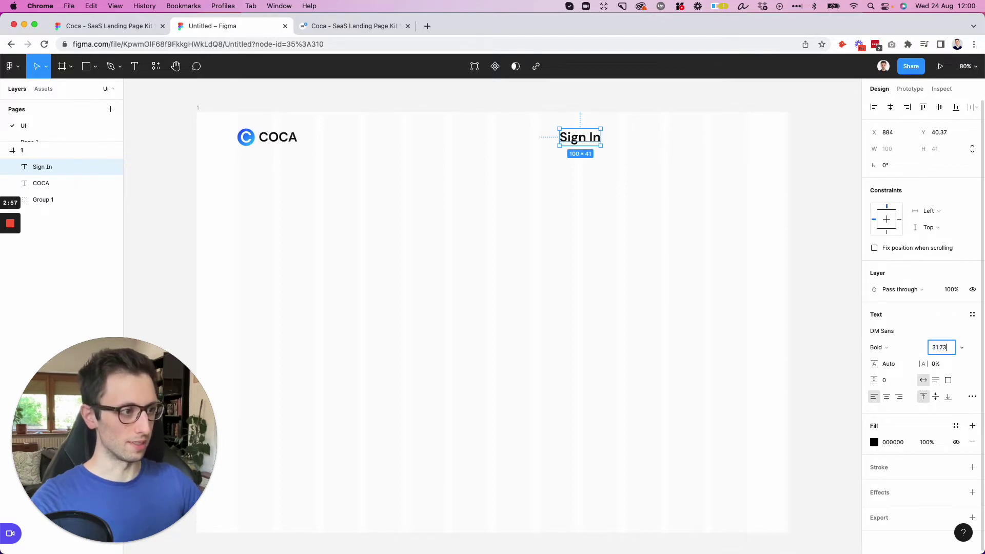
key("shift+Down")
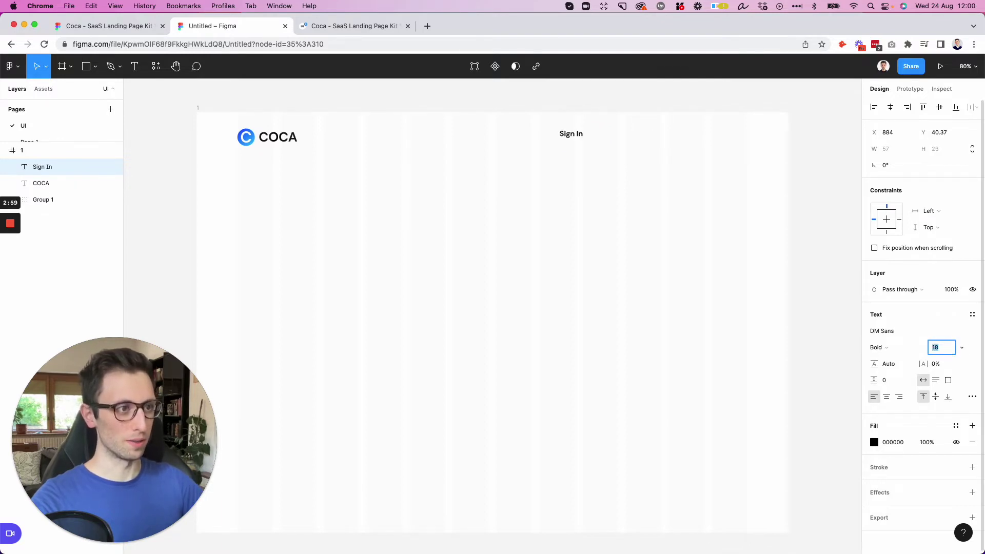
left_click(622, 121)
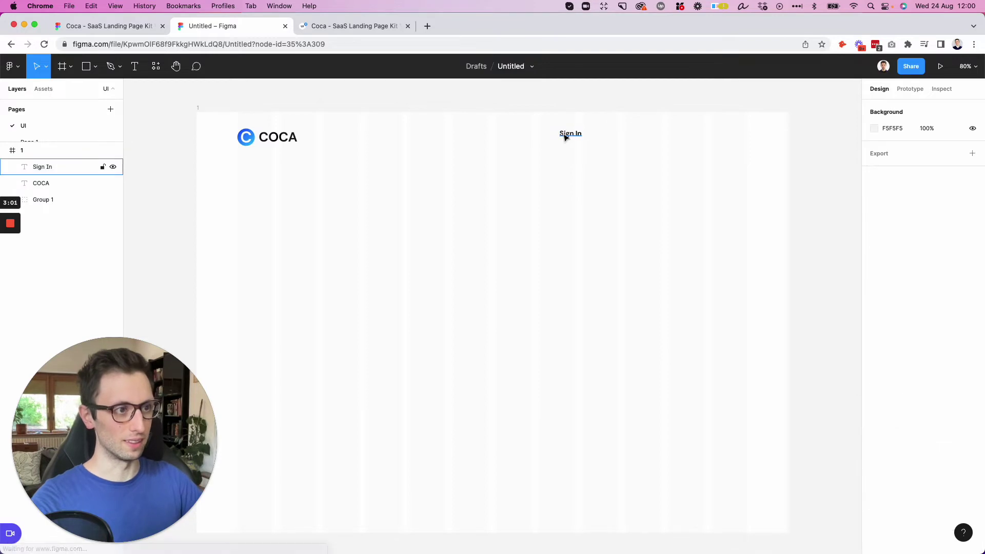
left_click_drag(566, 137, 566, 141)
left_click(934, 348)
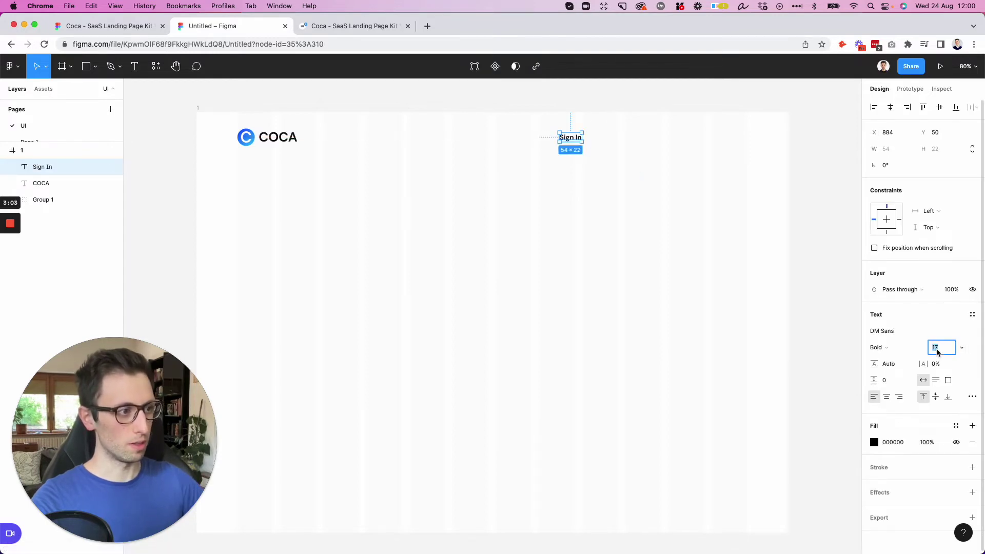
key("Down")
left_click(607, 121)
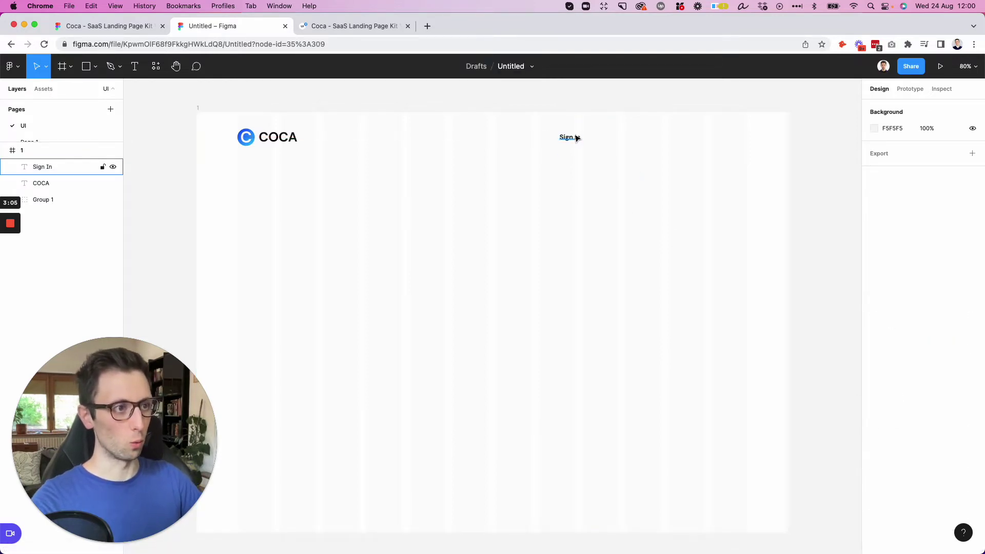
left_click_drag(576, 136, 675, 143)
left_click(662, 99)
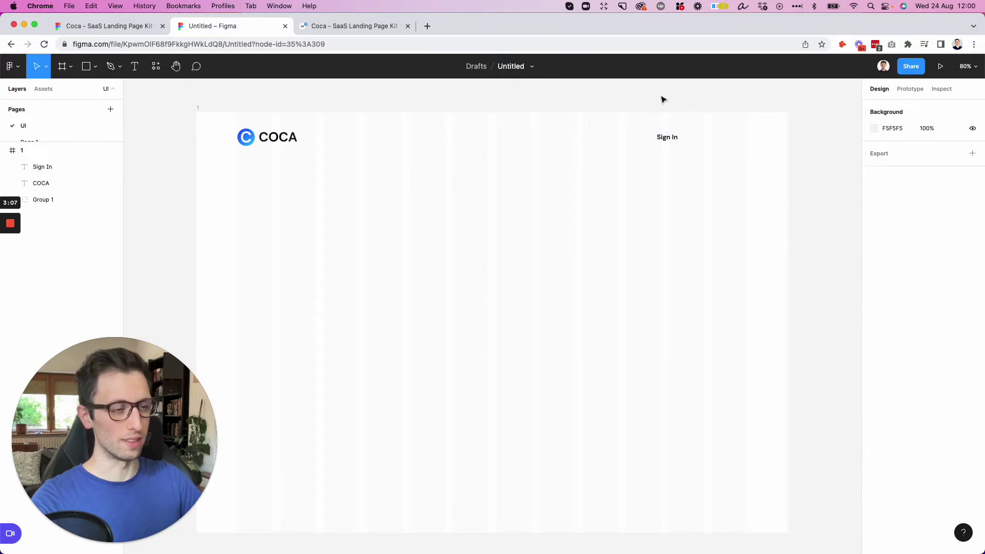
scroll(661, 99, "up", 5)
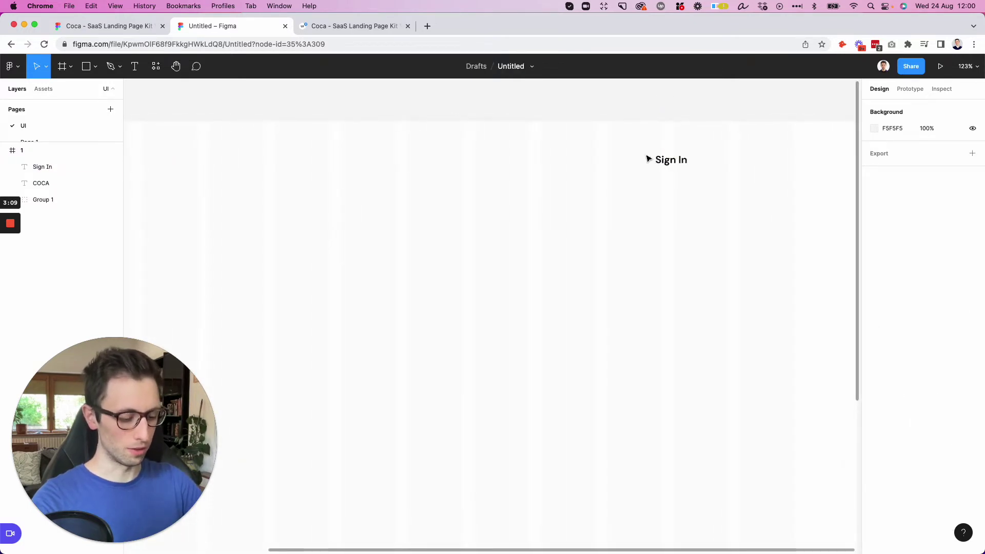
Put a rounded pill behind Sign In, filled with the logo blue at 10% opacity
key("r")
mouse_move(638, 142)
left_mouse_down()
mouse_move(713, 182)
mouse_move(703, 177)
left_mouse_up()
key("super+bracketleft")
key("super+bracketleft")
key("super+bracketleft")
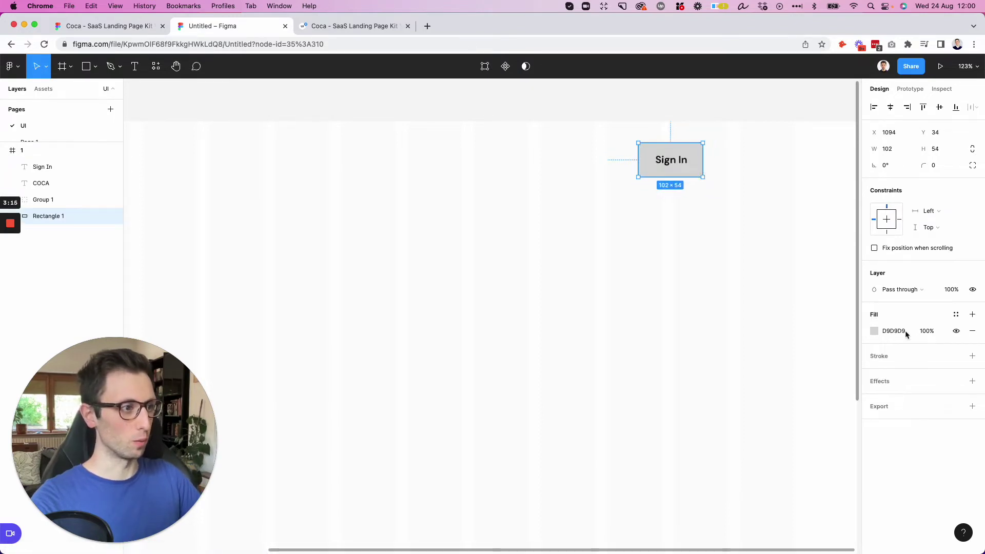
left_click(874, 331)
scroll(564, 216, "down", 3)
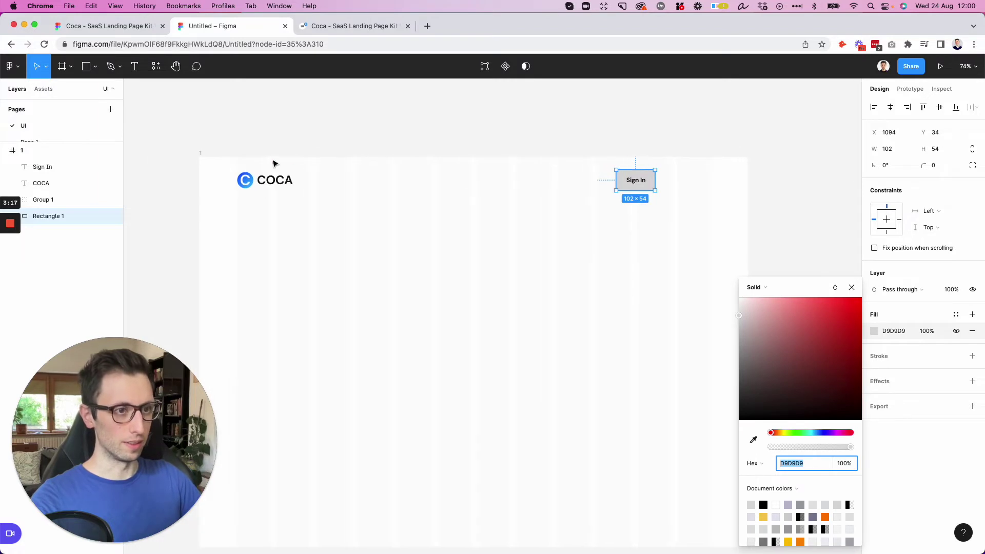
key("i")
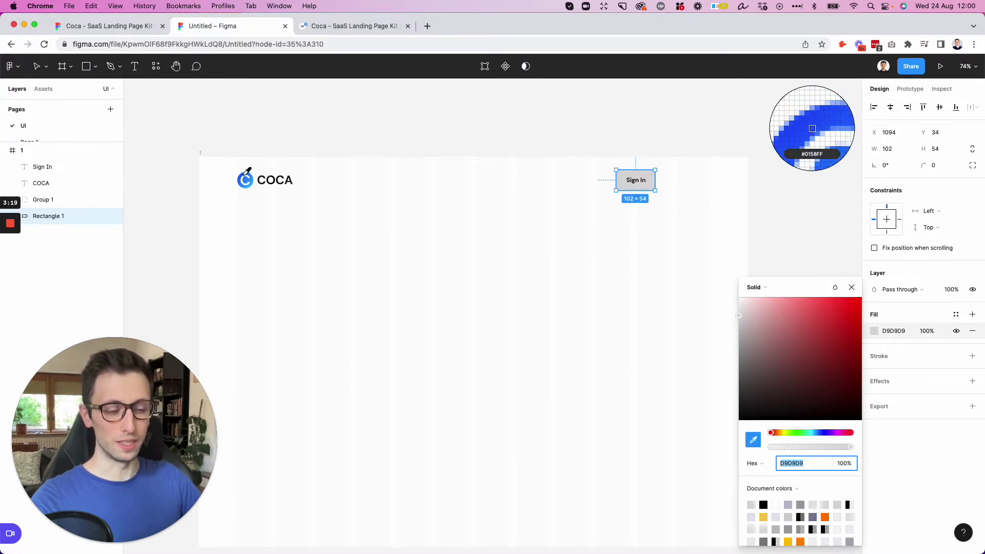
left_click(812, 128)
scroll(505, 182, "up", 5)
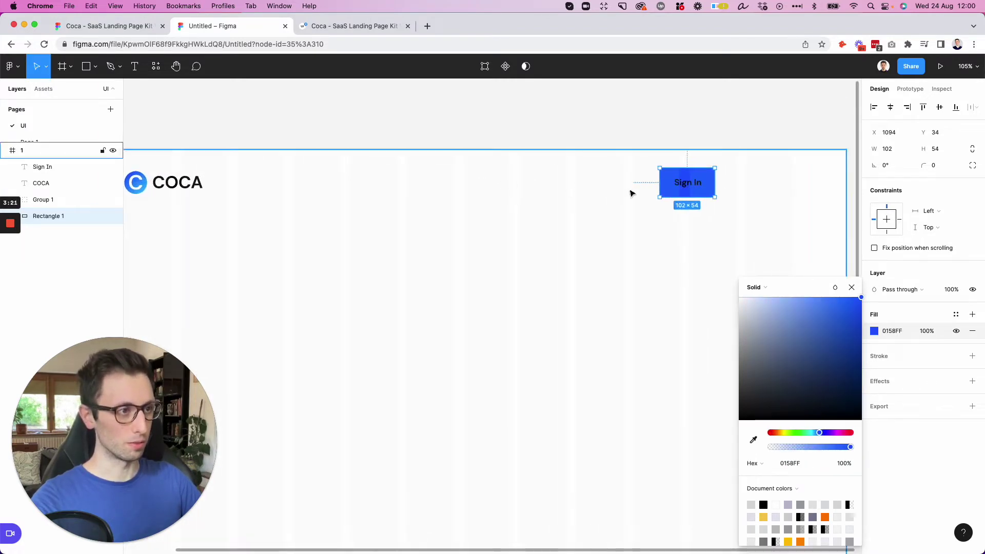
left_click_drag(923, 165, 537, 156)
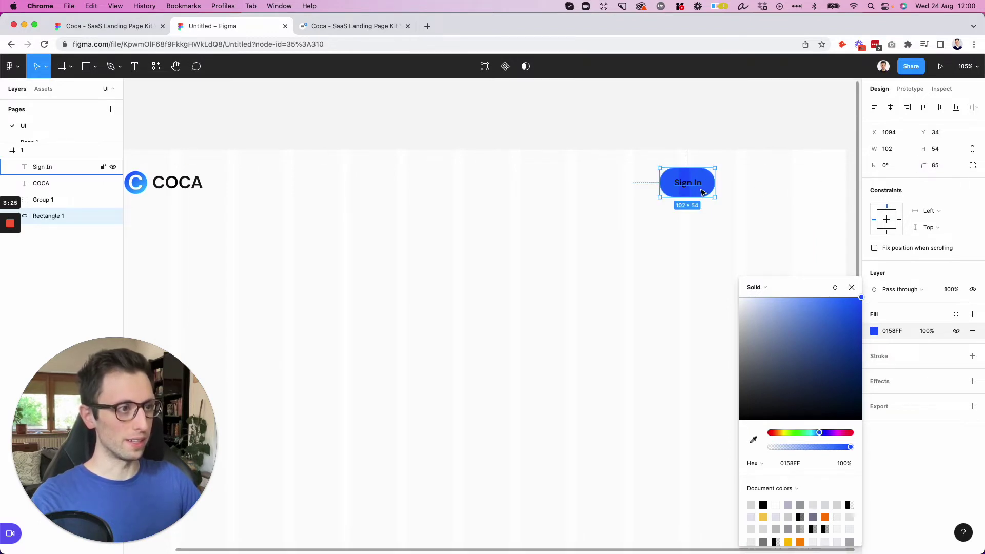
key("1")
left_click(704, 213)
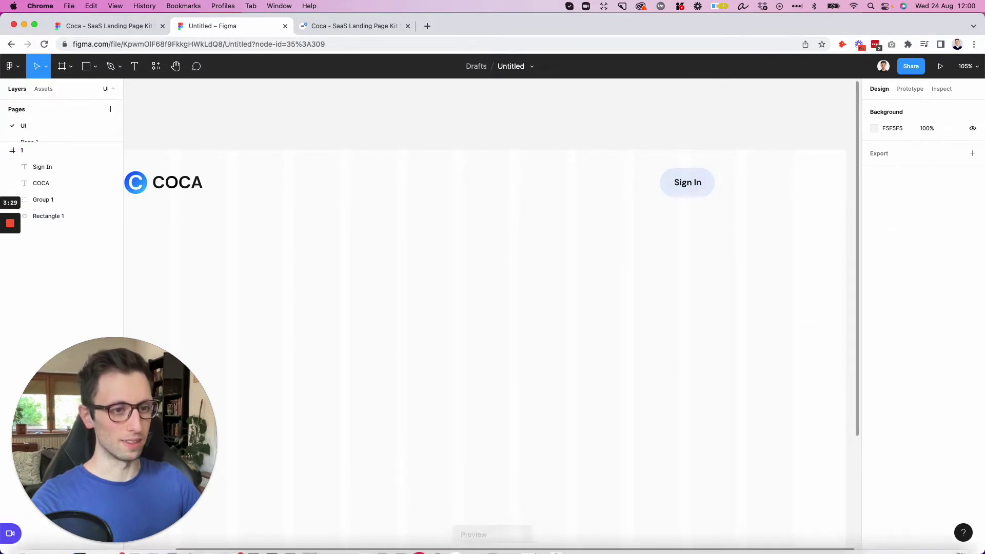
Search the Nucleo library for 'hambur' and drag a hamburger icon into the design
left_click(474, 543)
left_click_drag(752, 137, 379, 278)
double_click(280, 296)
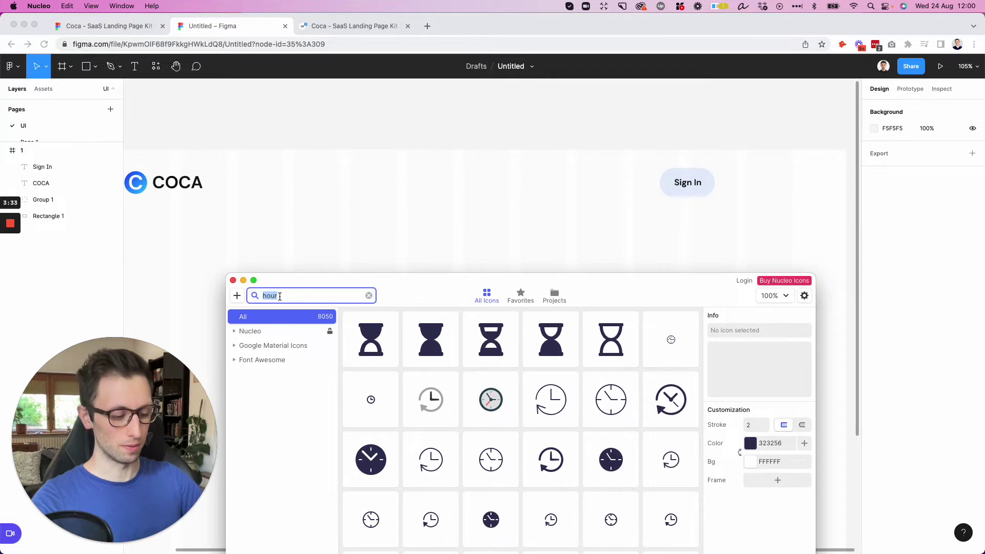
type("hamburger")
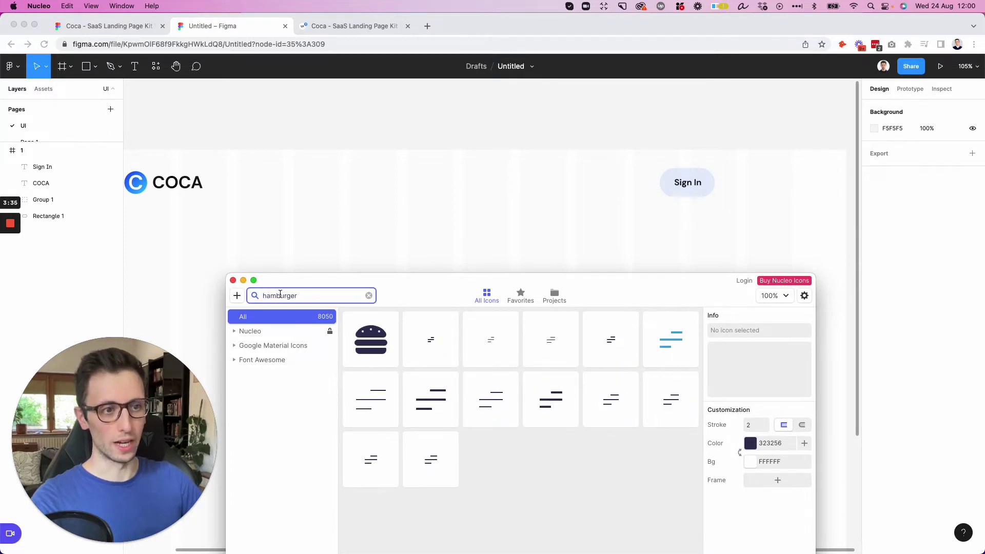
left_click_drag(541, 399, 739, 187)
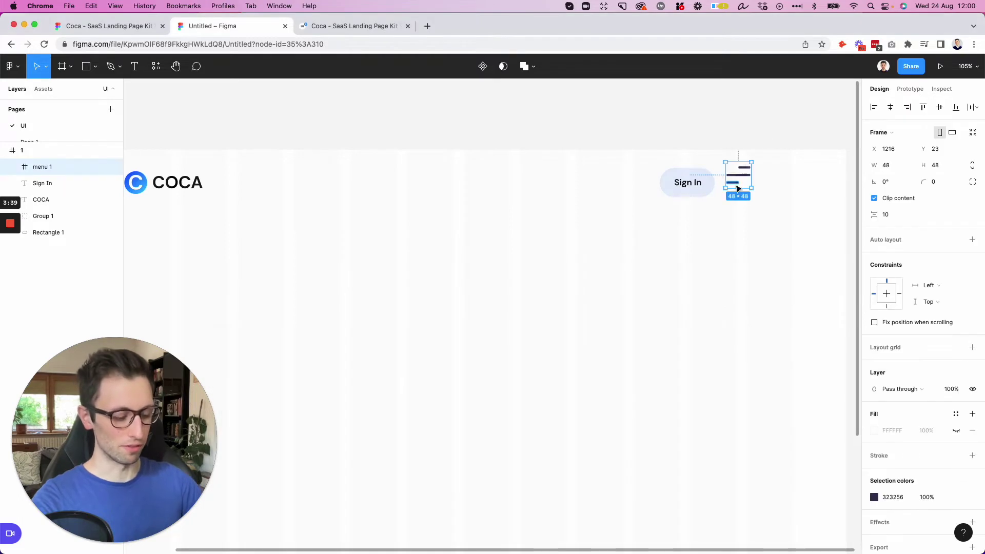
Ungroup the hamburger icon, line it up beside Sign In, and shrink it to 34 wide
key("shift+super+g")
scroll(734, 189, "down", 1)
left_click_drag(740, 170, 740, 178)
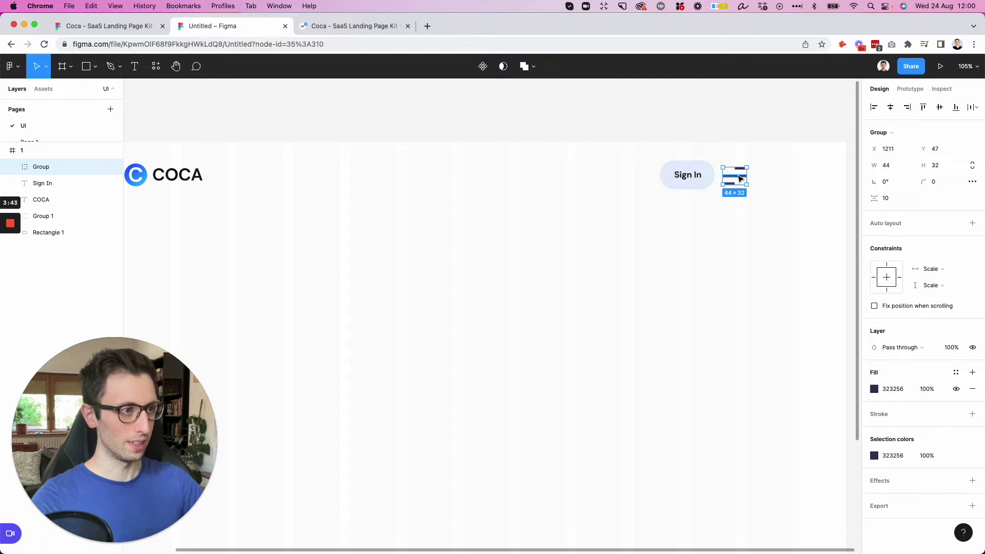
scroll(739, 178, "up", 3)
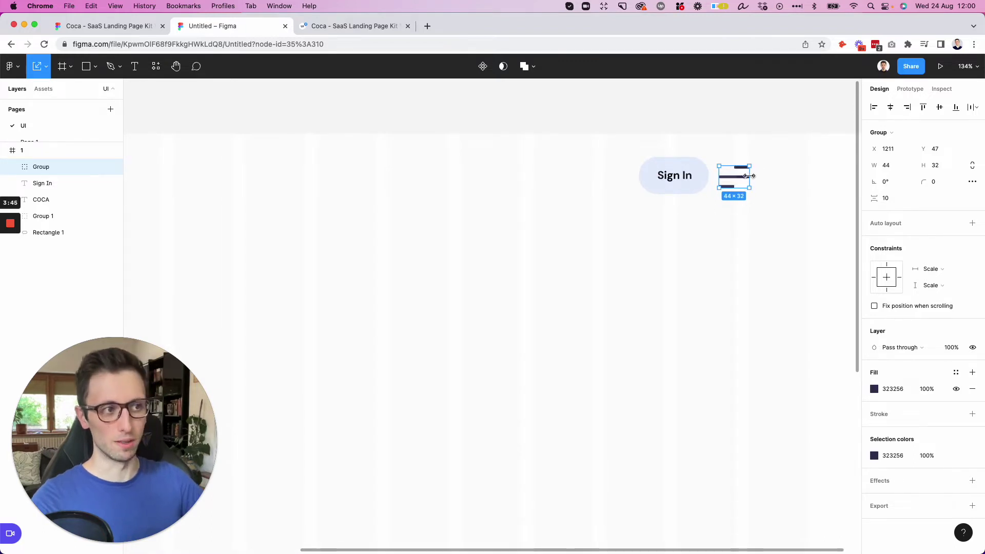
mouse_move(750, 176)
left_mouse_down()
mouse_move(740, 179)
mouse_move(749, 182)
left_mouse_up()
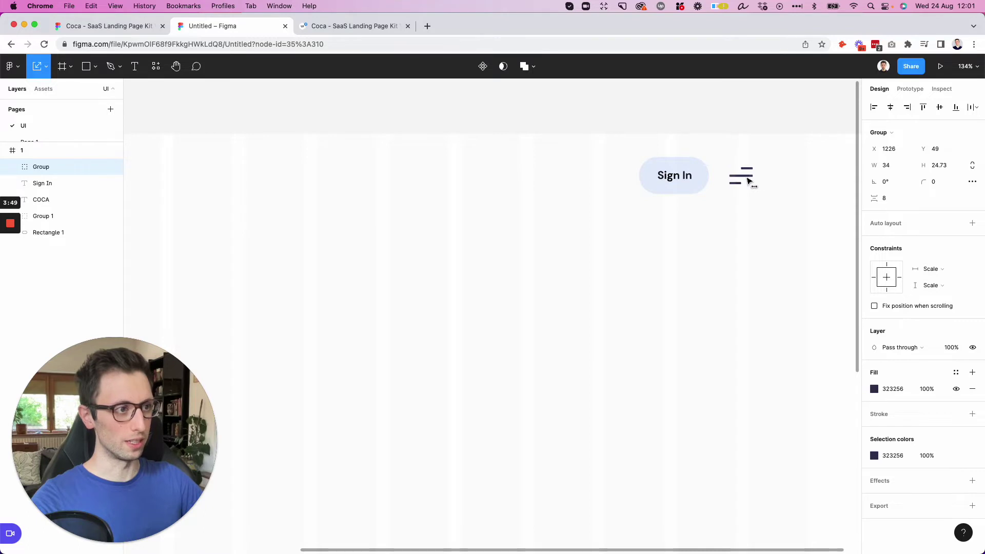
Move the Sign In pill and hamburger icon together toward the header's right edge
left_click(669, 174, "shift")
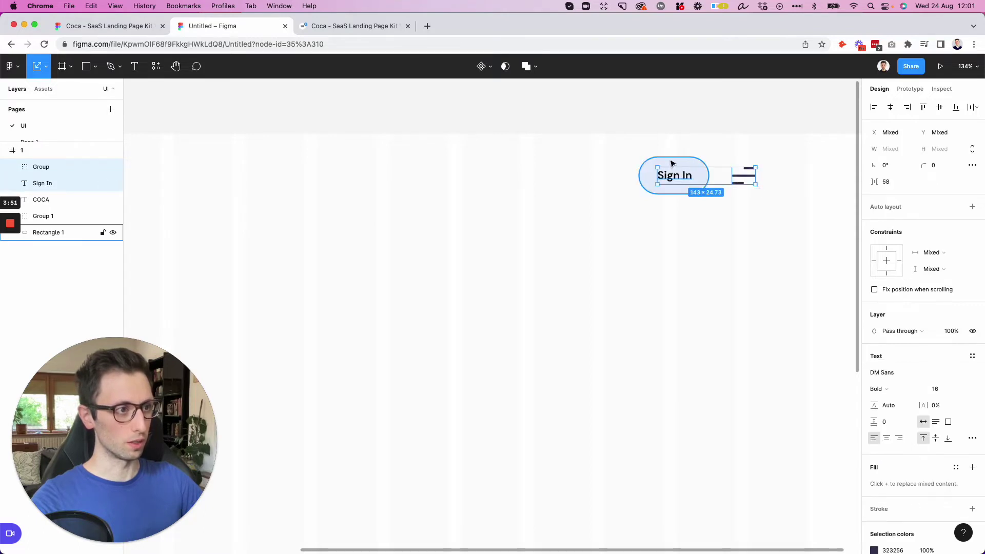
left_click(671, 166, "shift")
left_click_drag(675, 169, 721, 169)
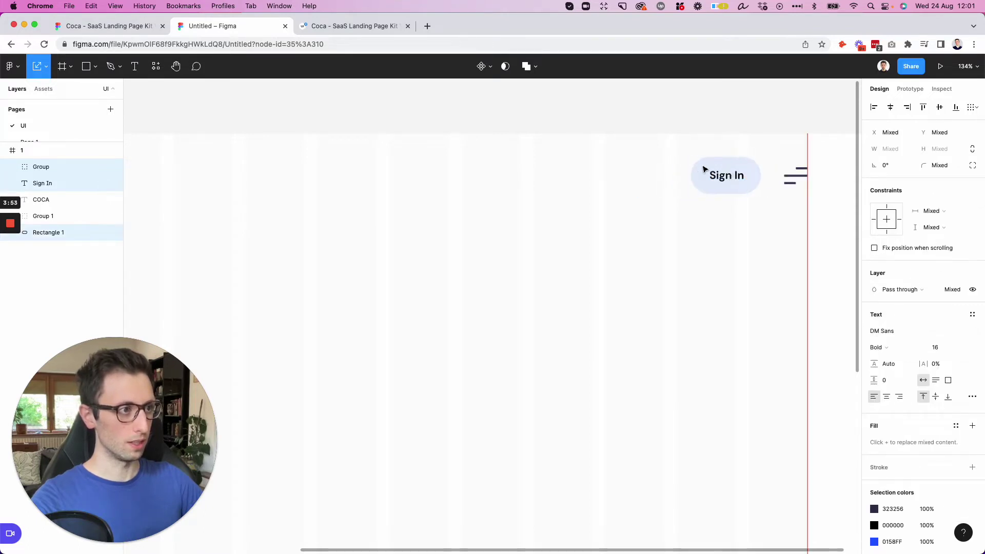
left_click(571, 164)
scroll(559, 183, "down", 3)
Review the reference Help Center design, then return to the working Figma file
scroll(559, 183, "down", 2)
scroll(559, 183, "left", 3)
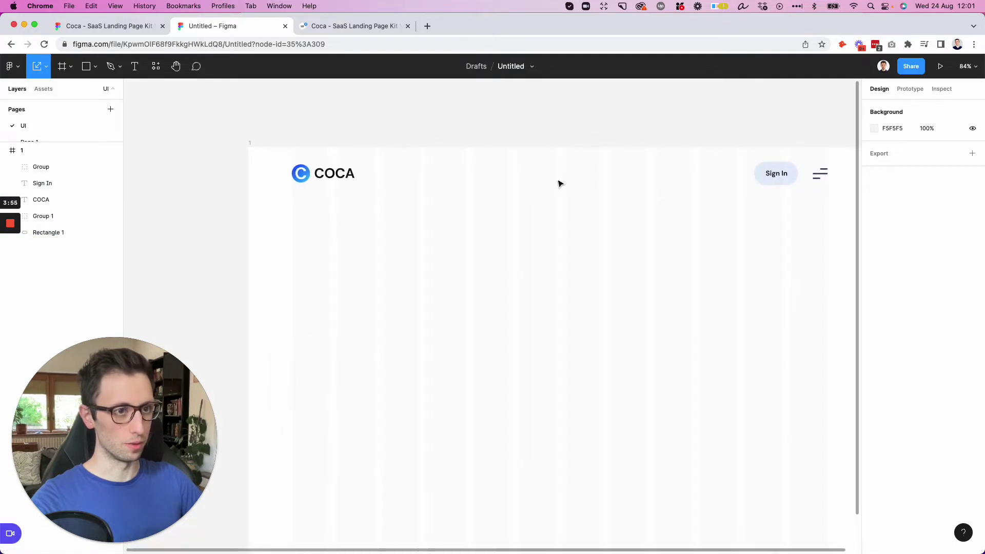
key("super+1")
scroll(558, 183, "down", 2)
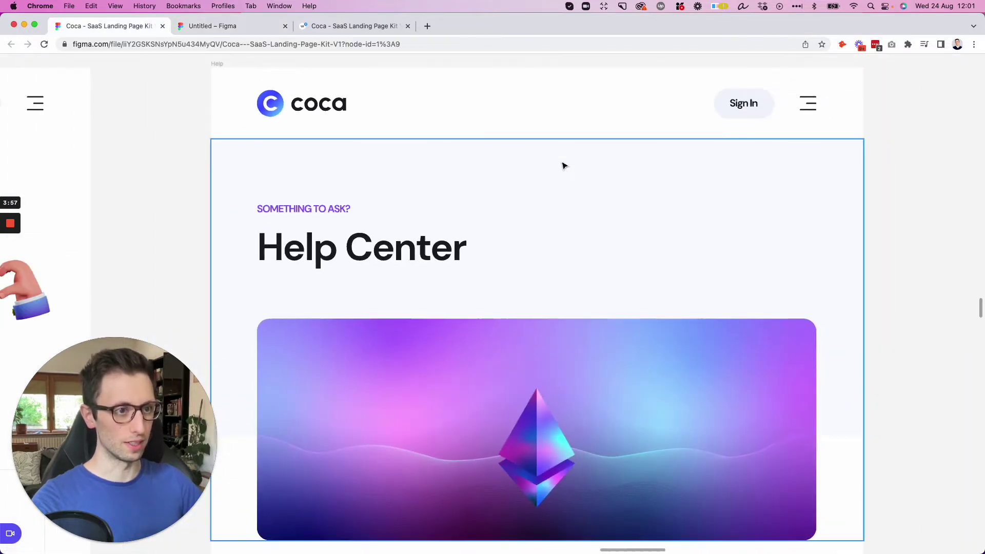
scroll(518, 198, "down", 1)
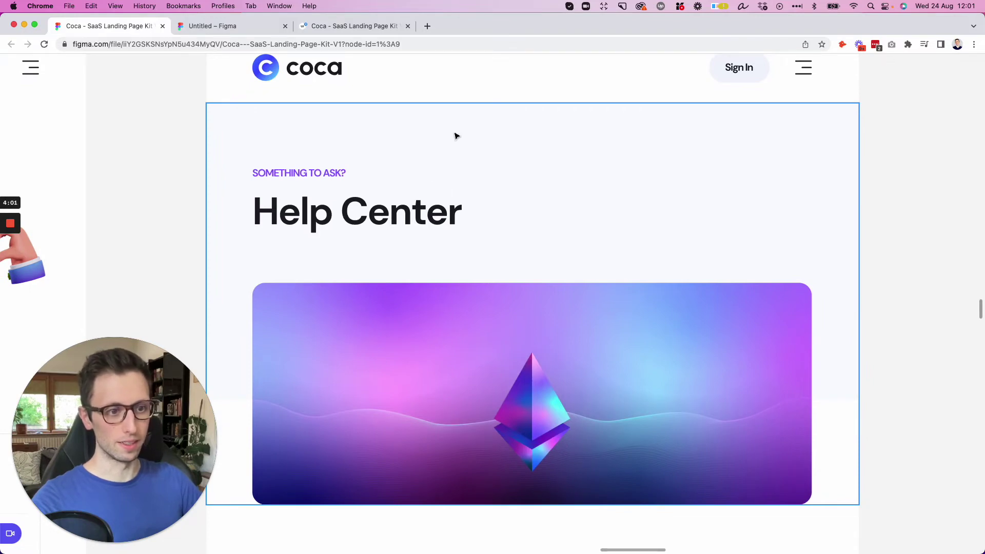
key("super+2")
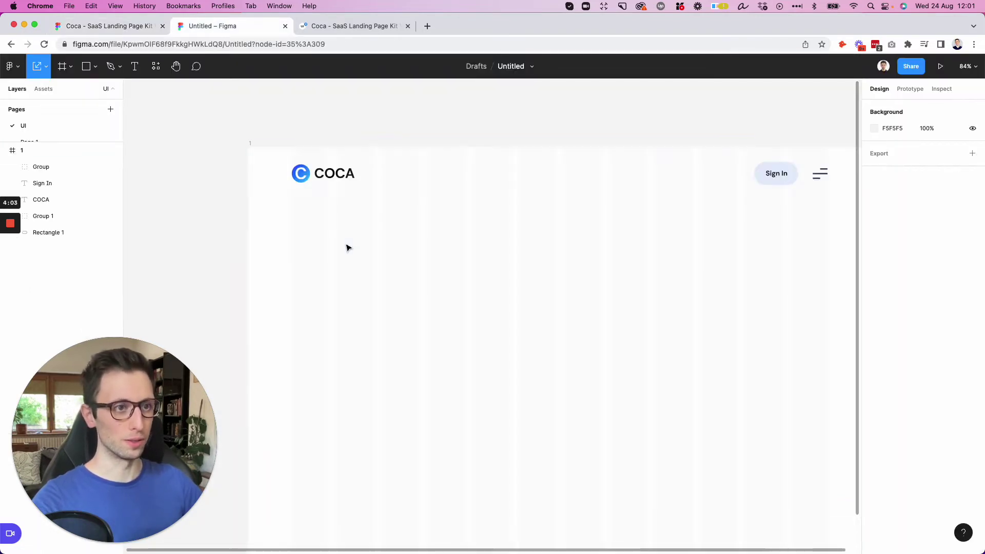
Draw a 1440×580 hero rectangle flush under the header, filled pale blue E6EEFF
key("r")
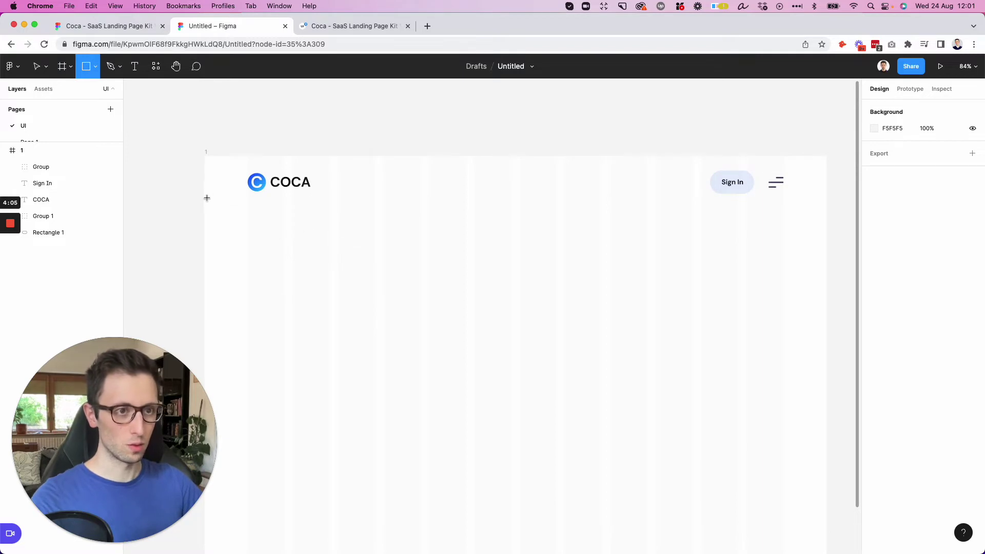
mouse_move(208, 205)
left_mouse_down()
mouse_move(671, 336)
mouse_move(826, 446)
mouse_move(826, 457)
left_mouse_up()
left_click_drag(653, 343, 654, 345)
key("i")
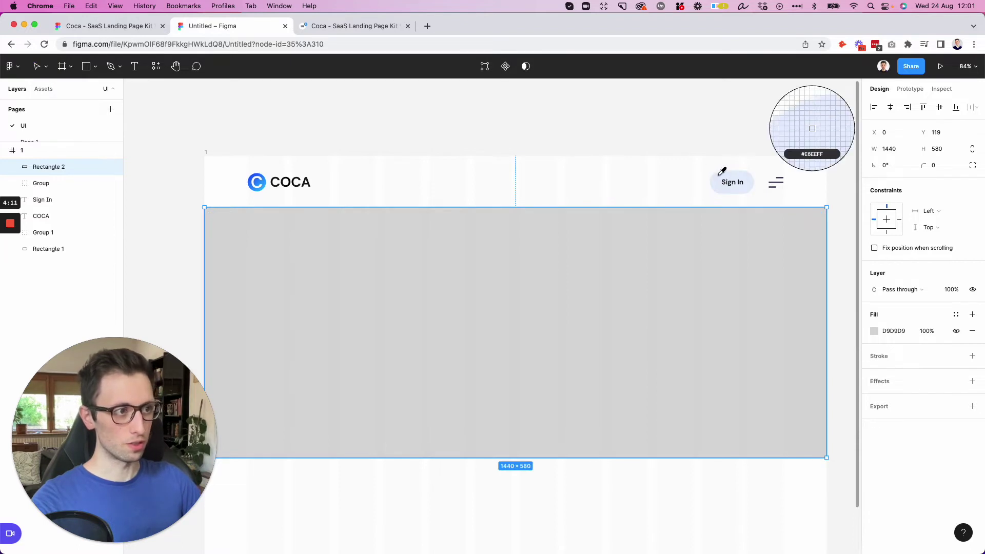
left_click(717, 177)
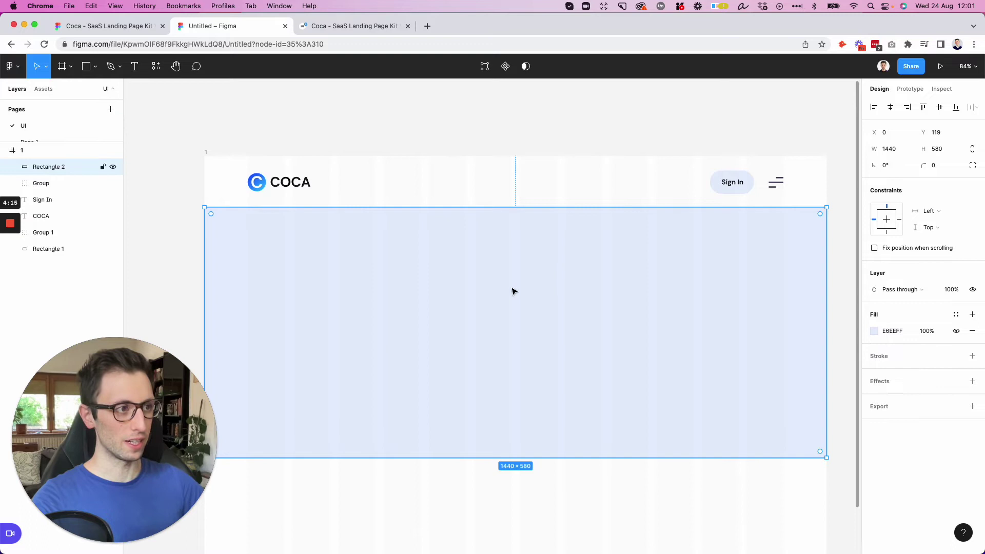
key("Down")
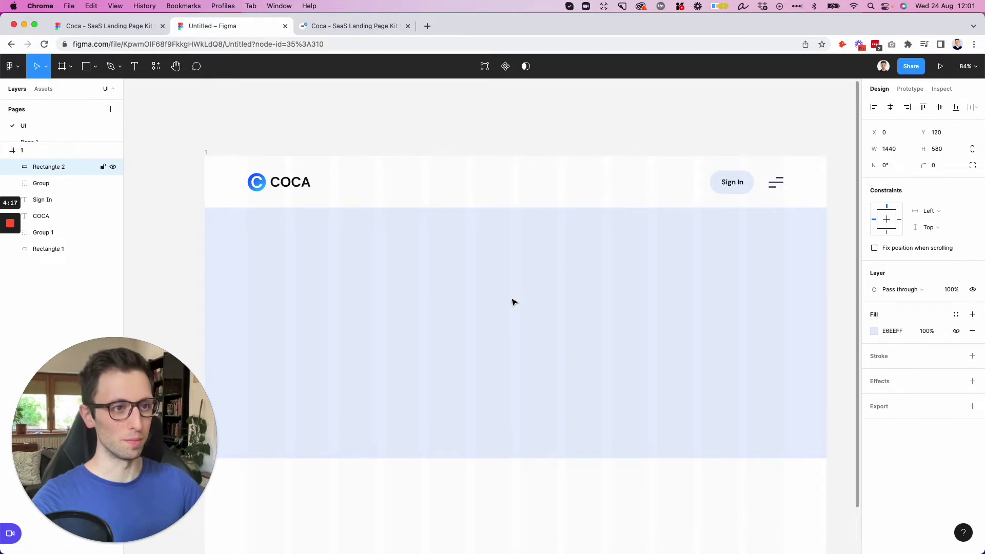
key("Escape")
key("ctrl+shift+Tab")
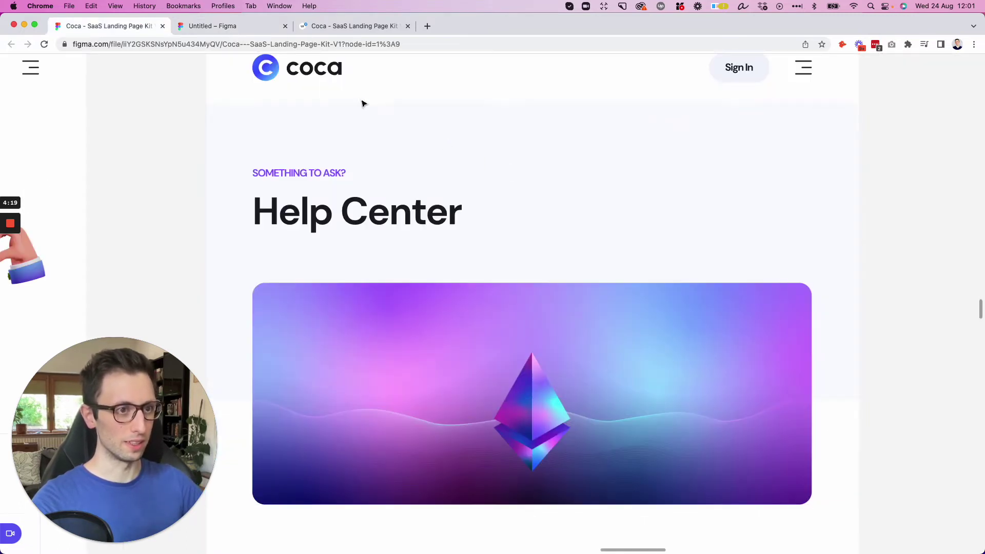
Copy the Sign In text into the hero at x 100, y 192 and retype it 'Something to Ask'
left_click(217, 27)
left_click(723, 191)
left_click_drag(732, 191, 261, 248)
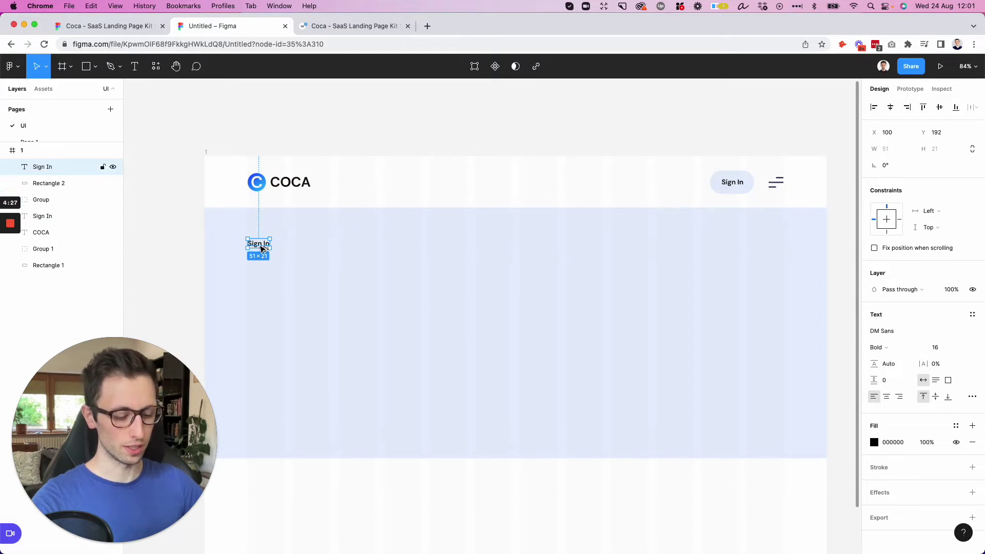
mouse_move(264, 229)
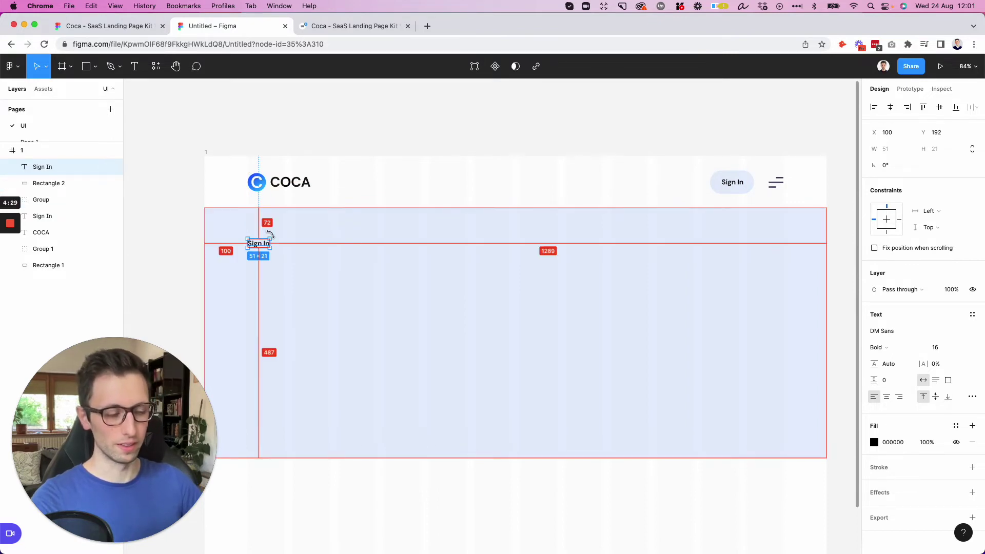
double_click(259, 246)
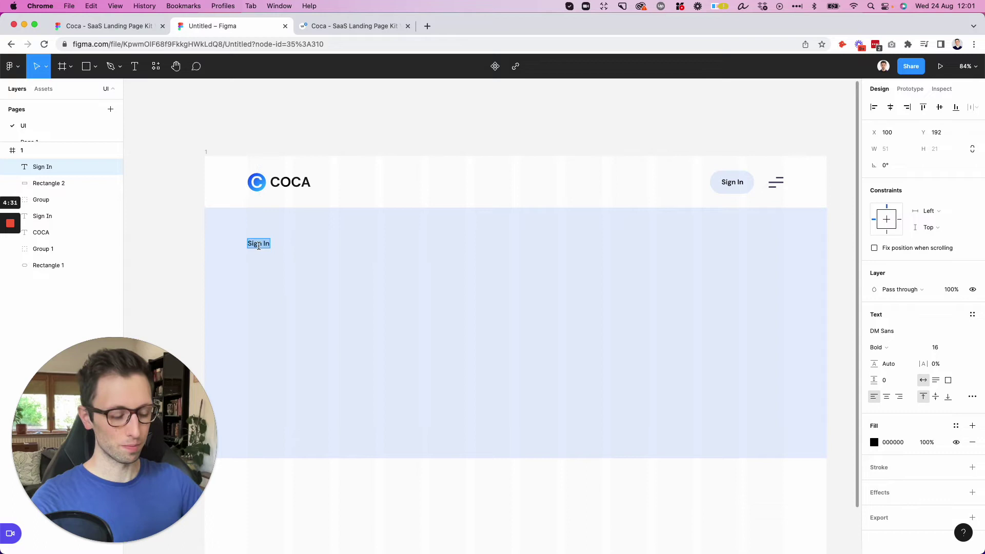
type("Somethin")
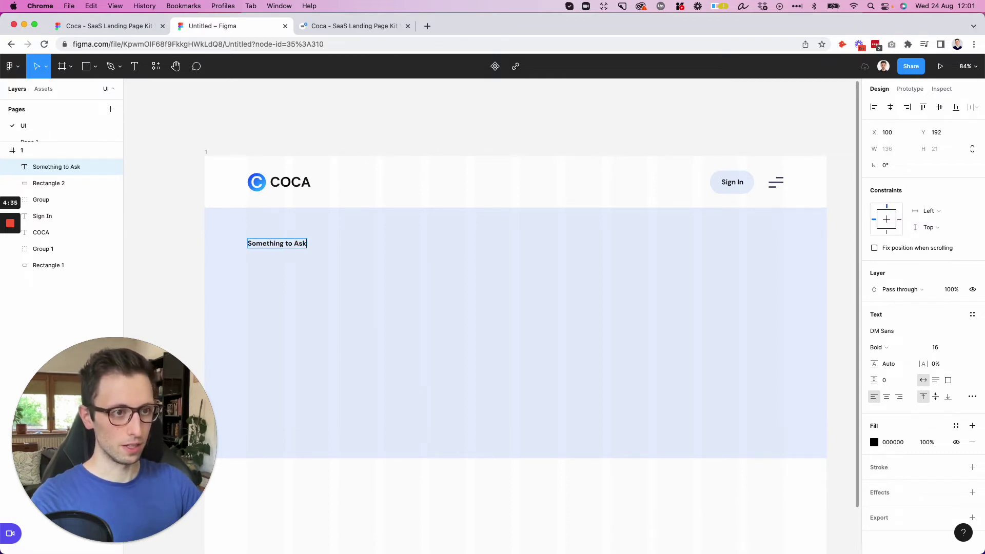
key("Escape")
scroll(310, 220, "up", 5)
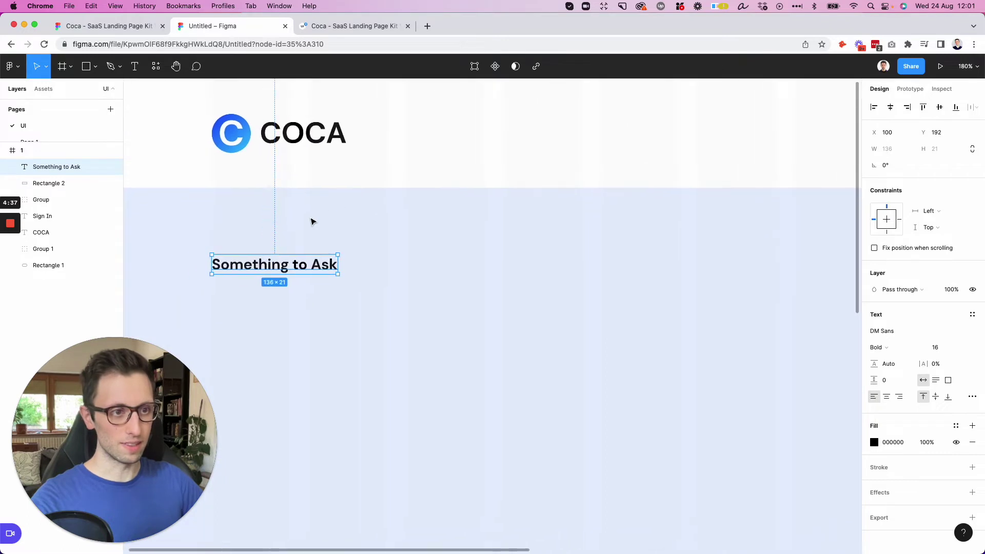
key("ctrl+shift+Tab")
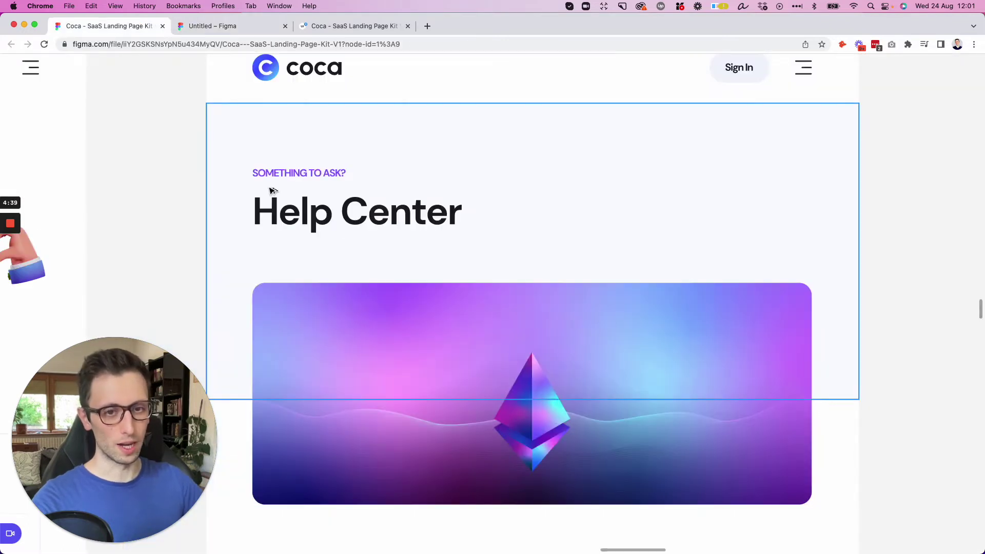
key("ctrl+Tab")
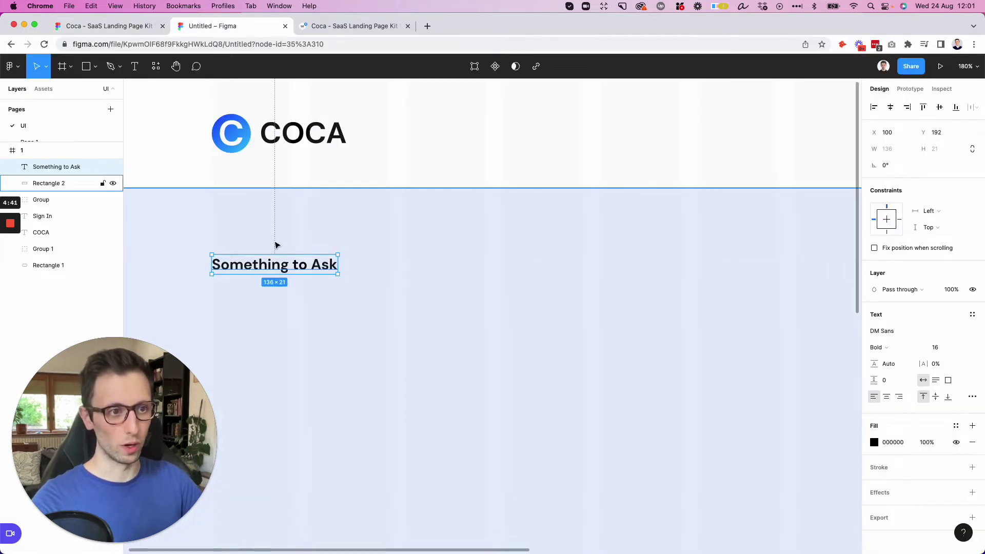
scroll(275, 244, "down", 2)
scroll(274, 244, "left", 1)
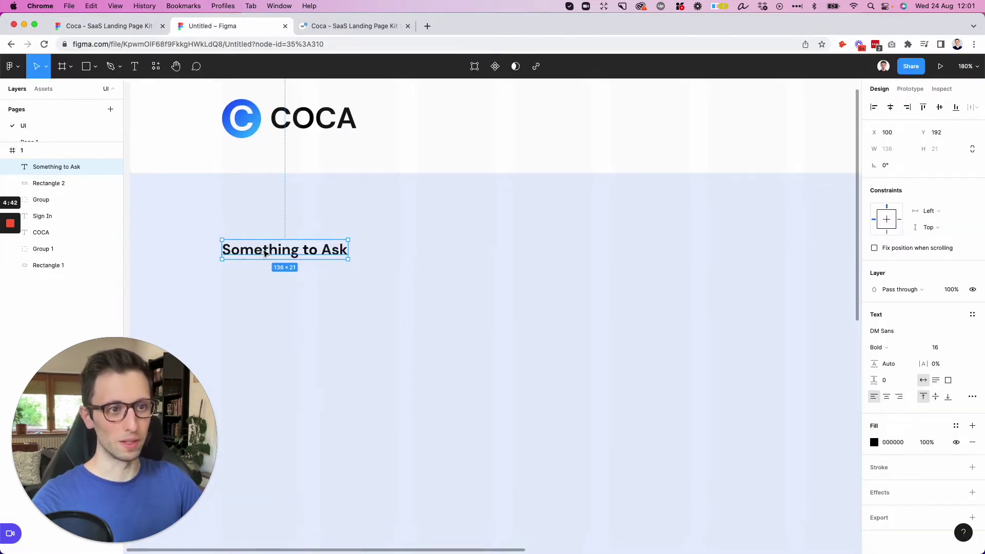
Set the label's Case to uppercase in the type settings
left_click(972, 397)
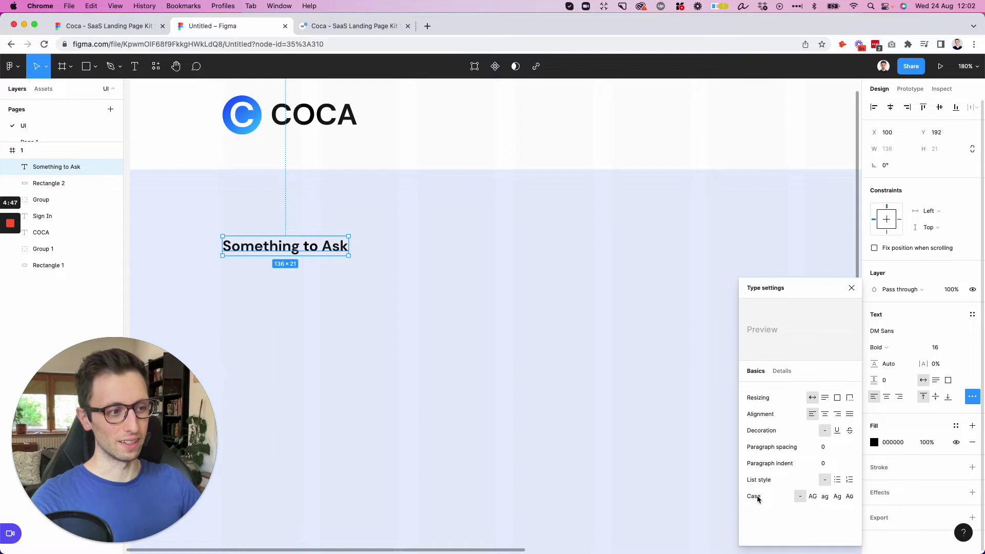
left_click(812, 497)
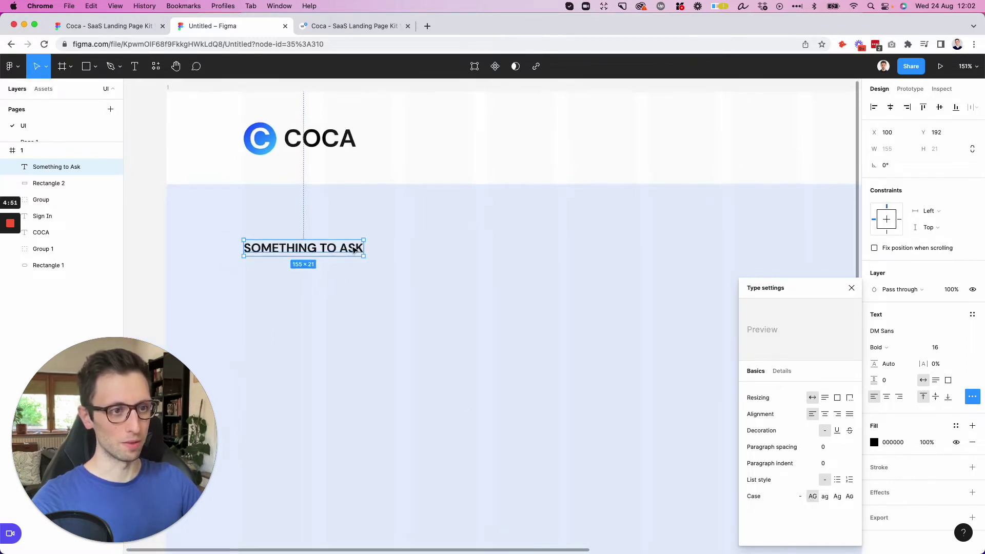
scroll(348, 264, "down", 3)
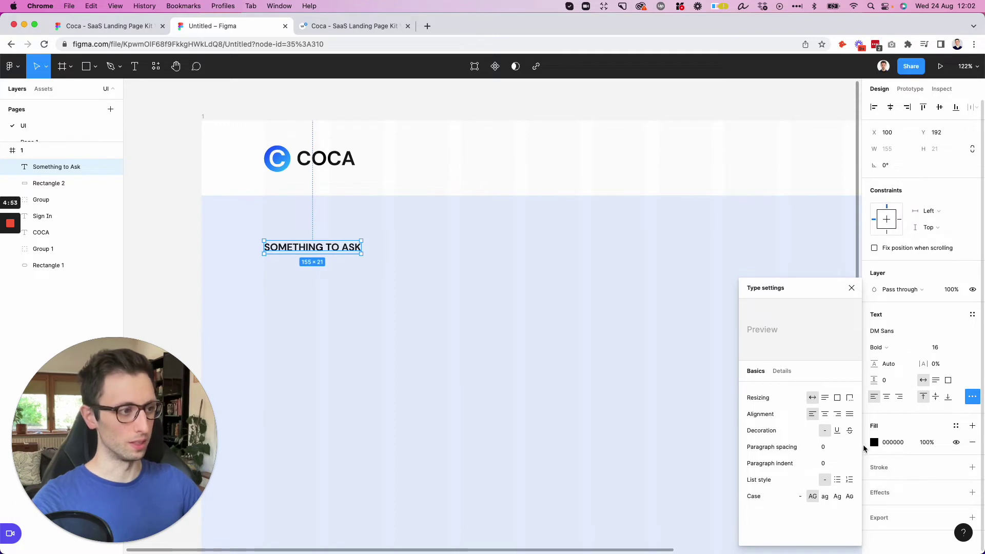
Change the label's fill colour to bright purple 8F00FF
left_click(874, 442)
left_click(834, 433)
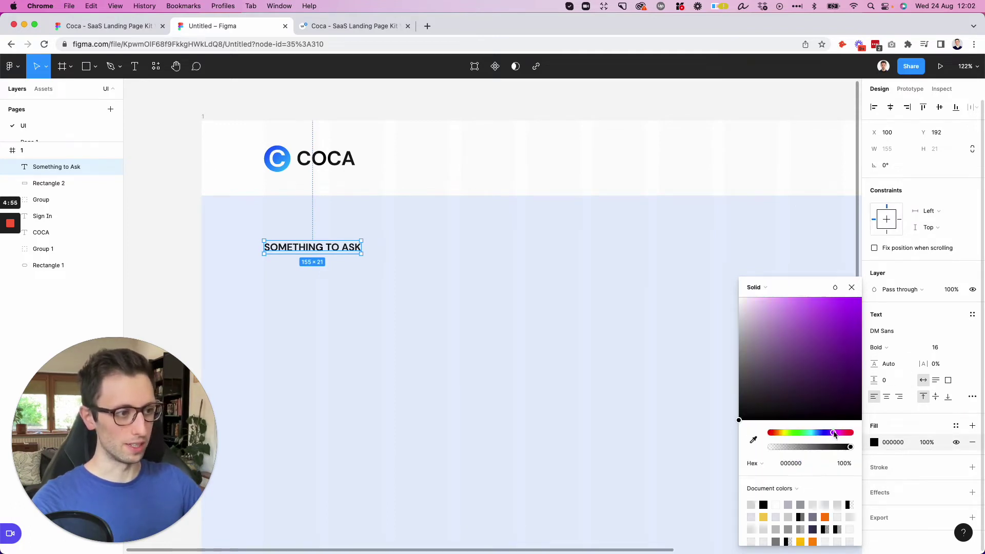
key("i")
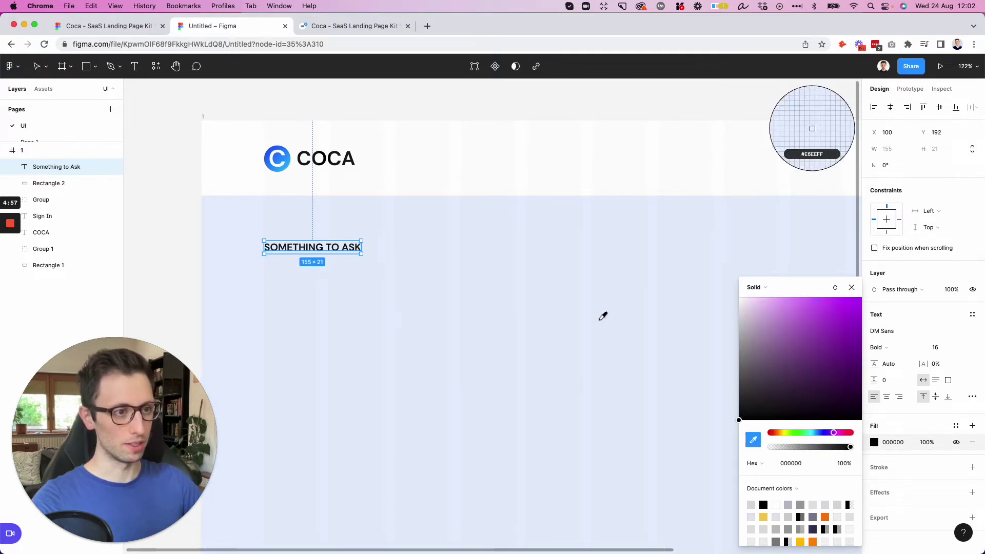
left_click(800, 320)
key("Escape")
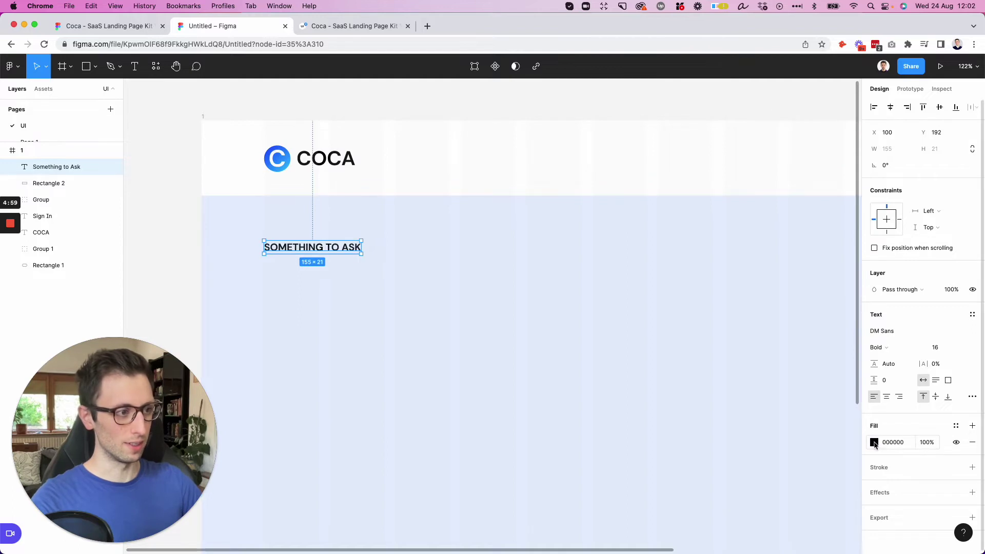
left_click(874, 443)
left_click(830, 432)
left_click_drag(830, 418, 925, 230)
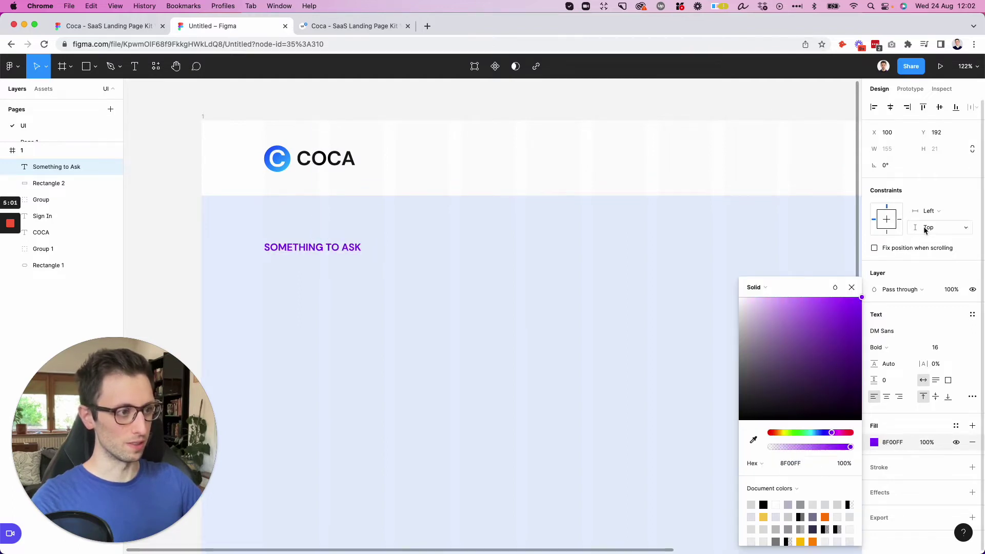
left_click_drag(831, 432, 834, 433)
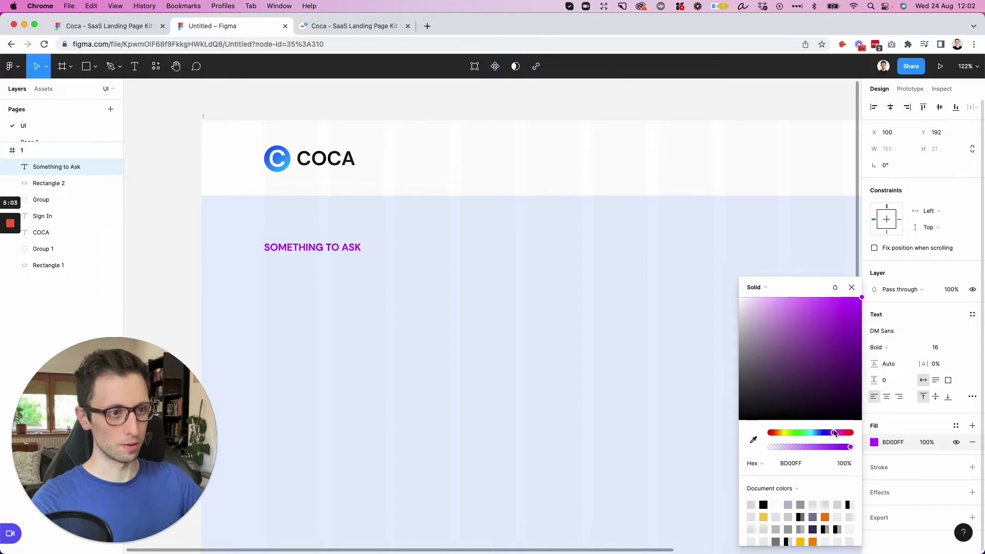
key("super+alt+Left")
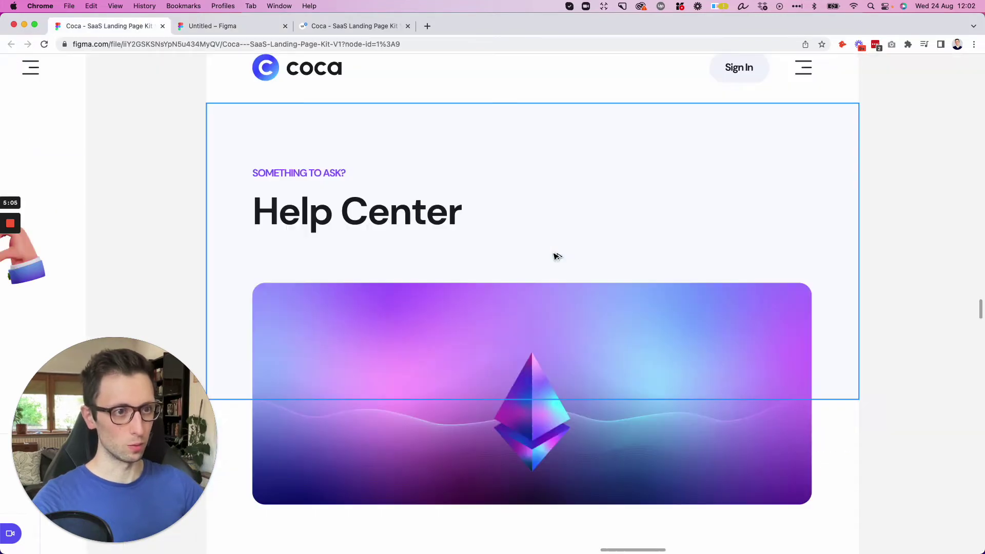
key("super+alt+Right")
left_click_drag(834, 433, 832, 433)
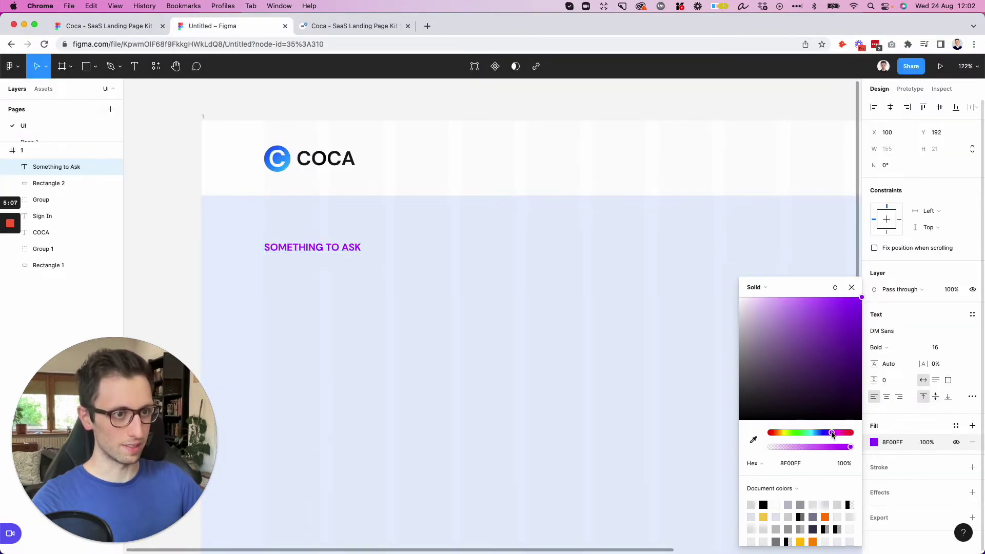
Place a copy of the purple label just below it and retype it as 'Help Center'
key("Escape")
scroll(516, 177, "down", 3)
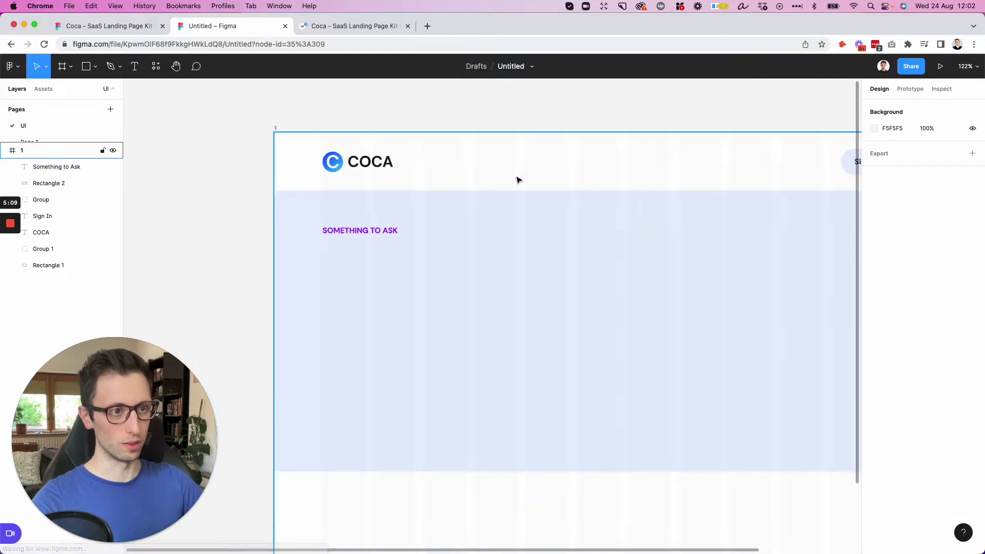
left_click(336, 231)
left_click_drag(361, 230, 364, 256)
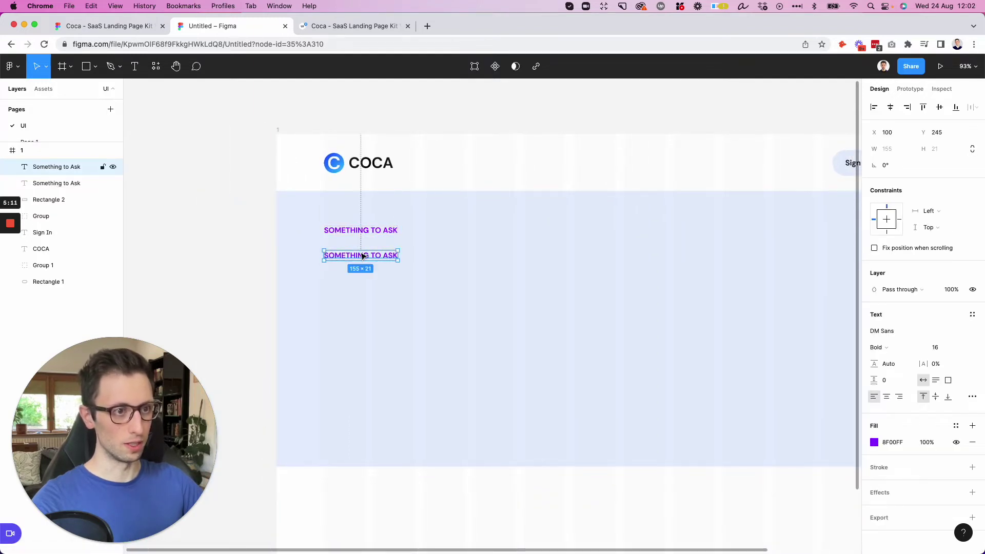
key("super+alt+Left")
key("super+alt+Right")
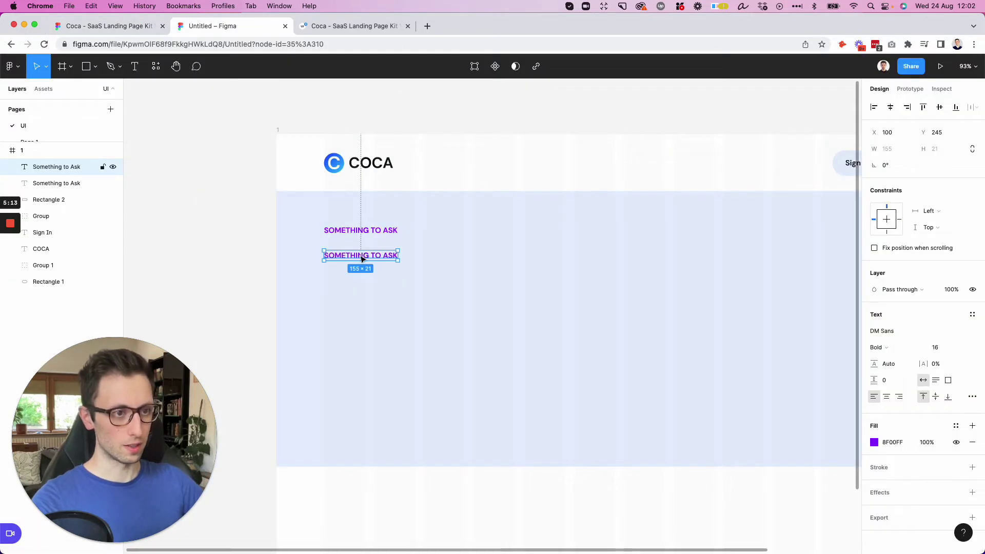
double_click(362, 258)
type("Help Cen")
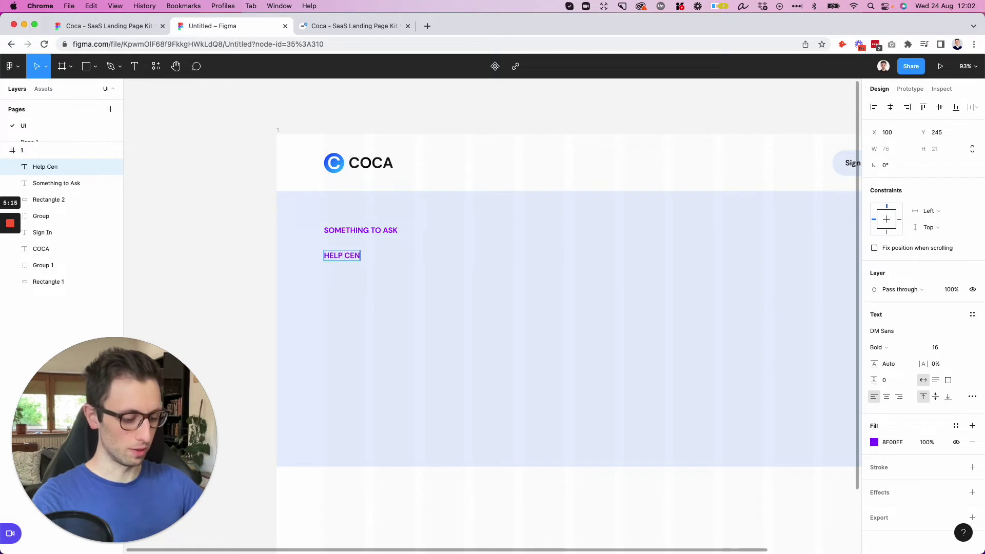
key("Escape")
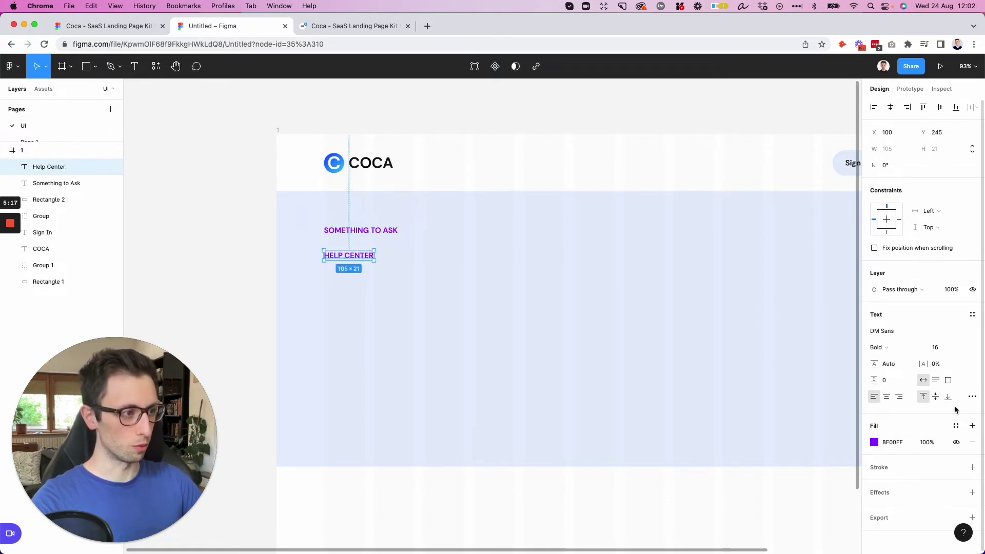
Turn off uppercase and scale the Help Center text up to about 47.66 heading size
left_click(972, 397)
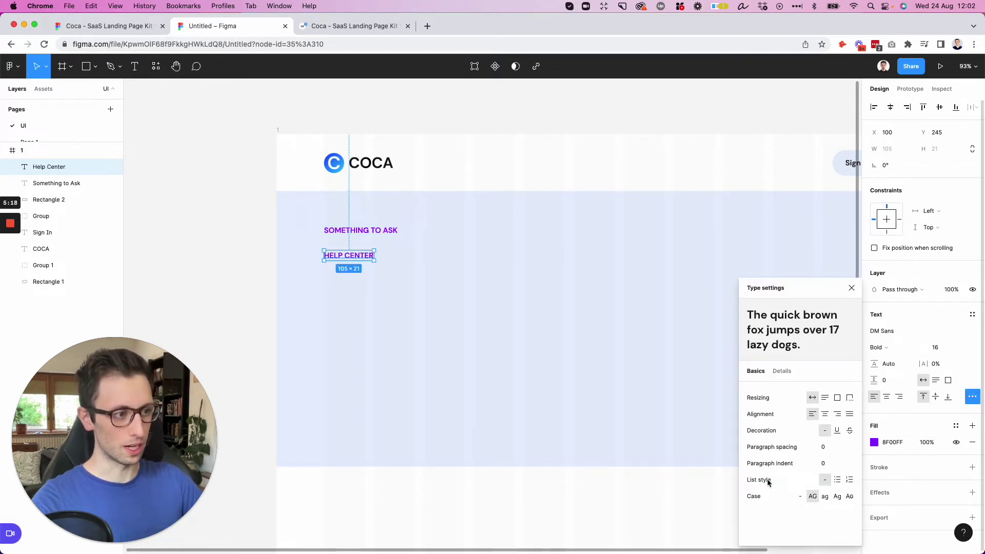
left_click(800, 495)
key("Escape")
left_click(354, 259)
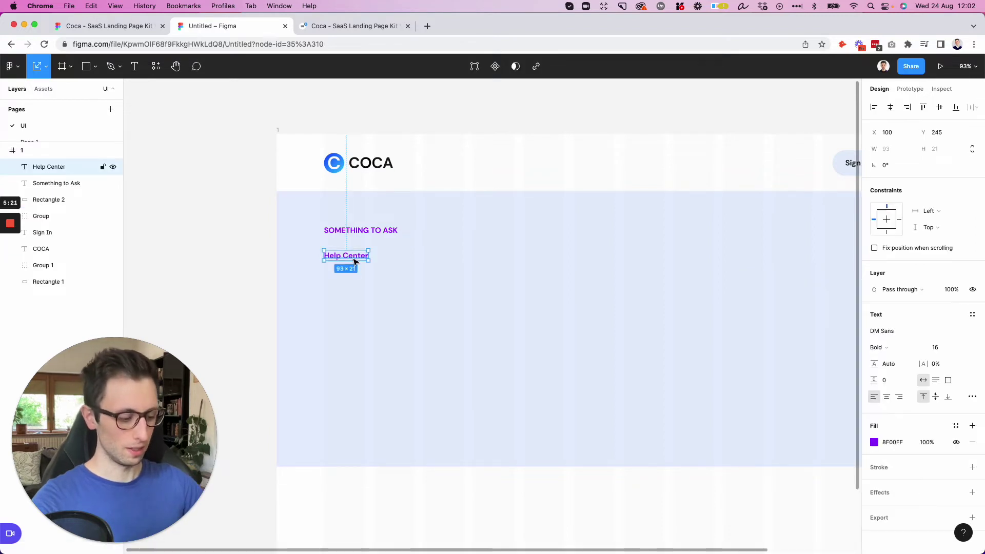
left_click_drag(381, 265, 454, 279)
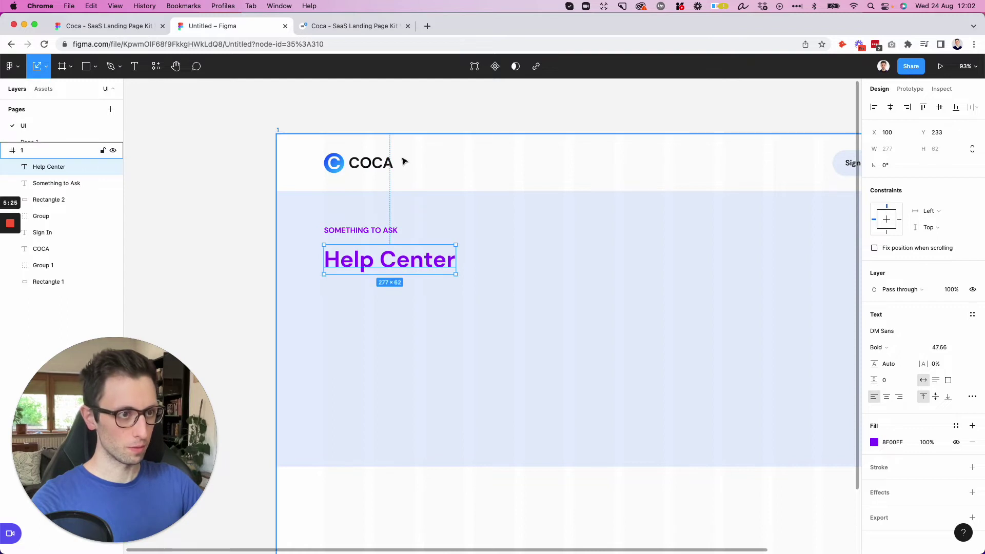
Colour the heading black by sampling the COCA logo
scroll(400, 159, "up", 3)
key("i")
left_click(360, 164)
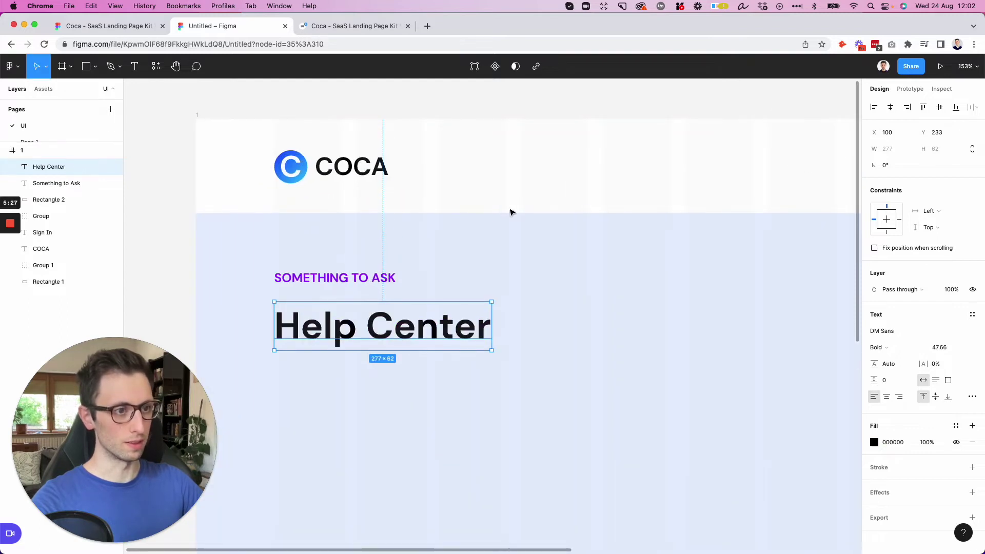
key("Escape")
scroll(600, 177, "down", 5)
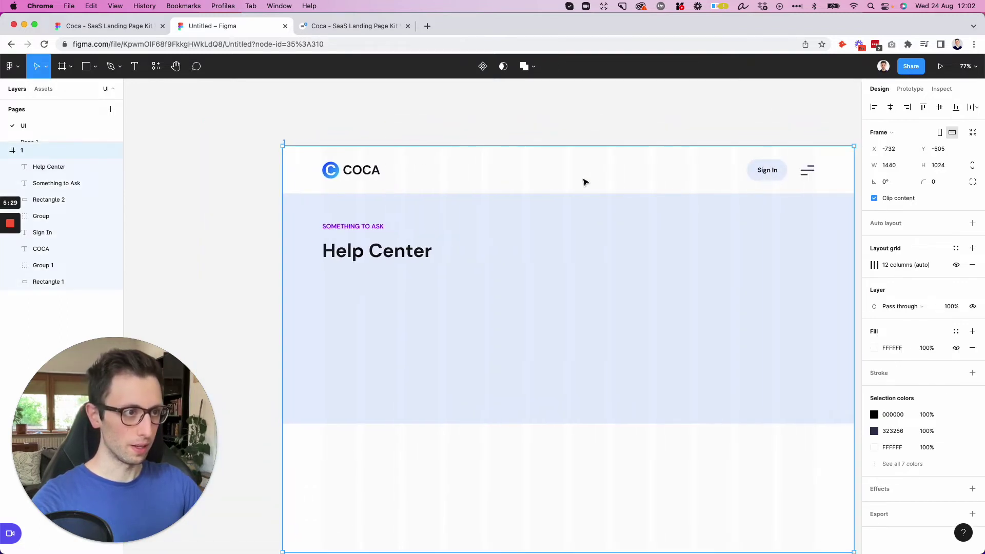
Copy the gradient hero image from the Coca reference and paste it into frame 1
key("ctrl+shift+Tab")
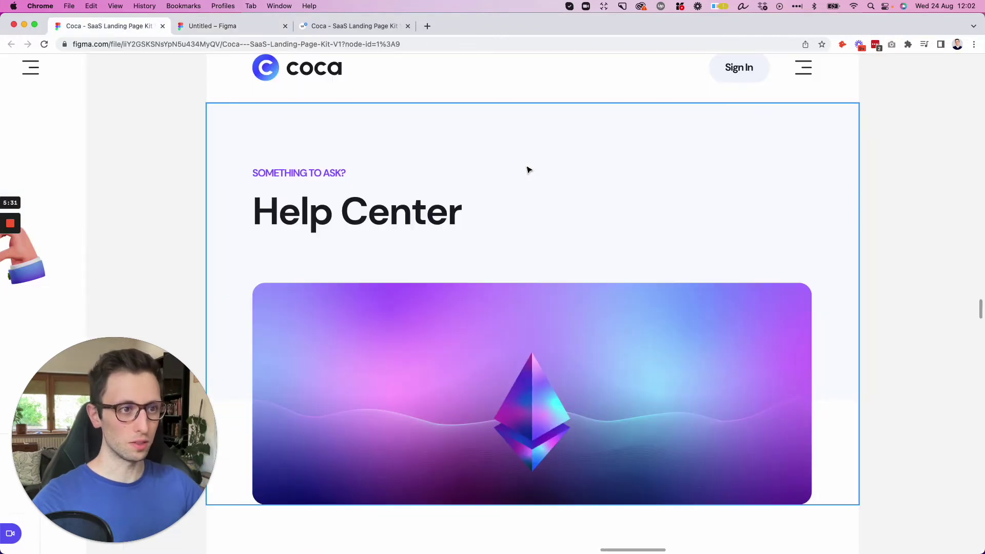
left_click(533, 323)
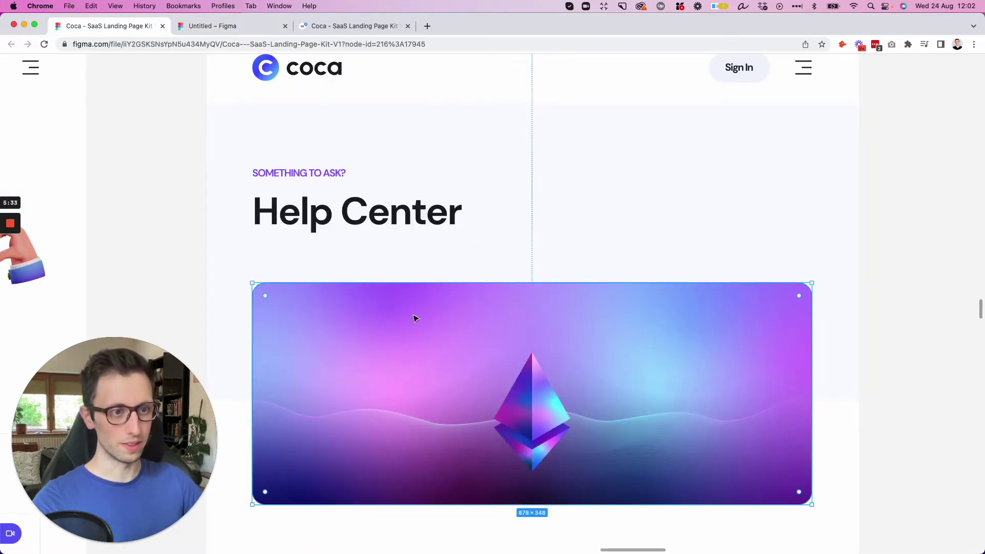
key("cmd+c")
left_click(213, 27)
key("cmd+v")
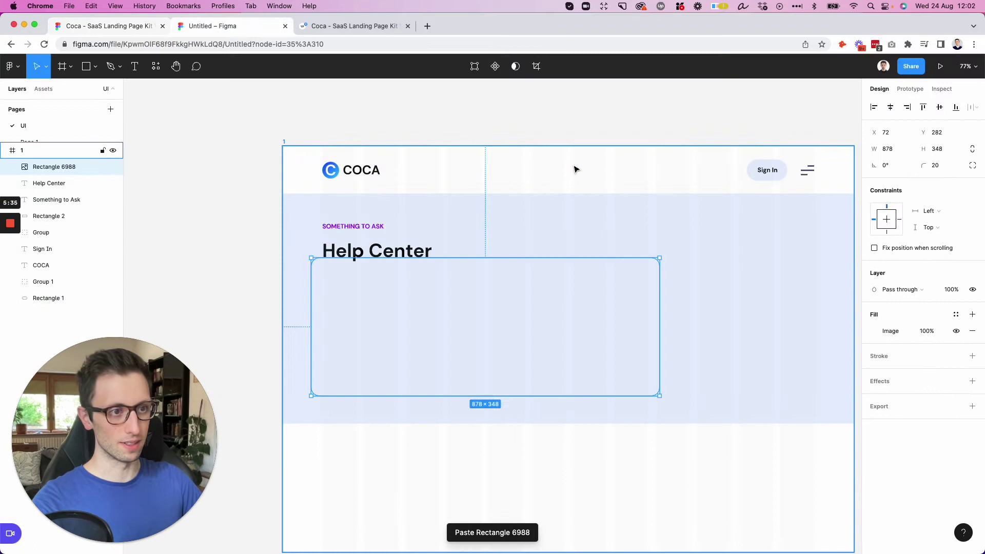
Position the gradient image below the Help Center heading and widen it to 1240×492
scroll(561, 258, "down", 2)
left_click_drag(532, 284, 544, 321)
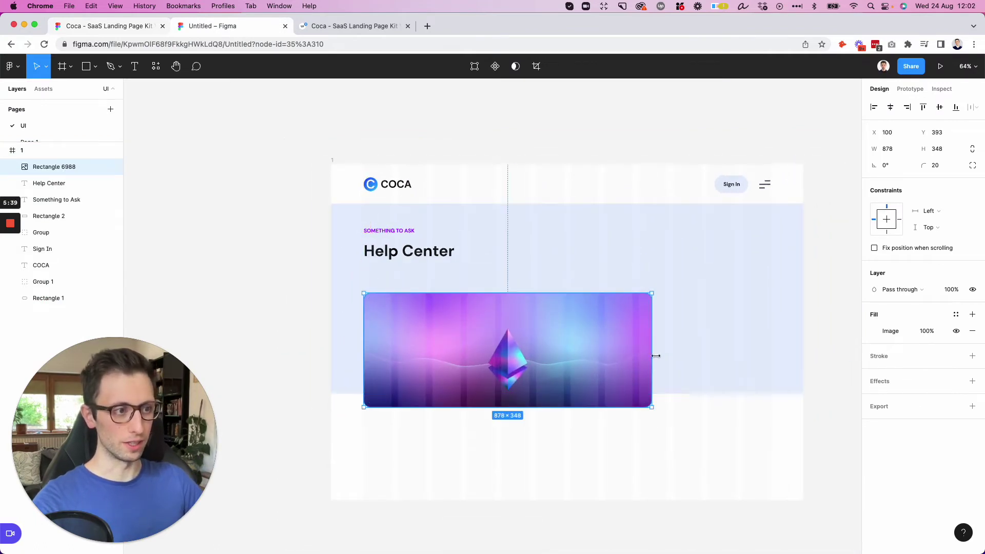
left_click_drag(654, 356, 706, 361)
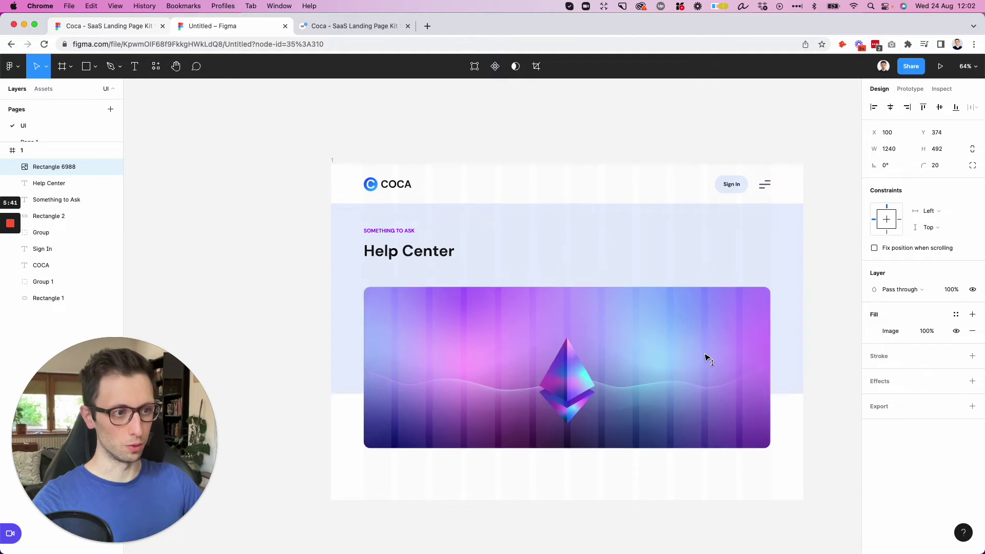
Open freepik.com and a Google search for unsplash in two new tabs
left_click(426, 26)
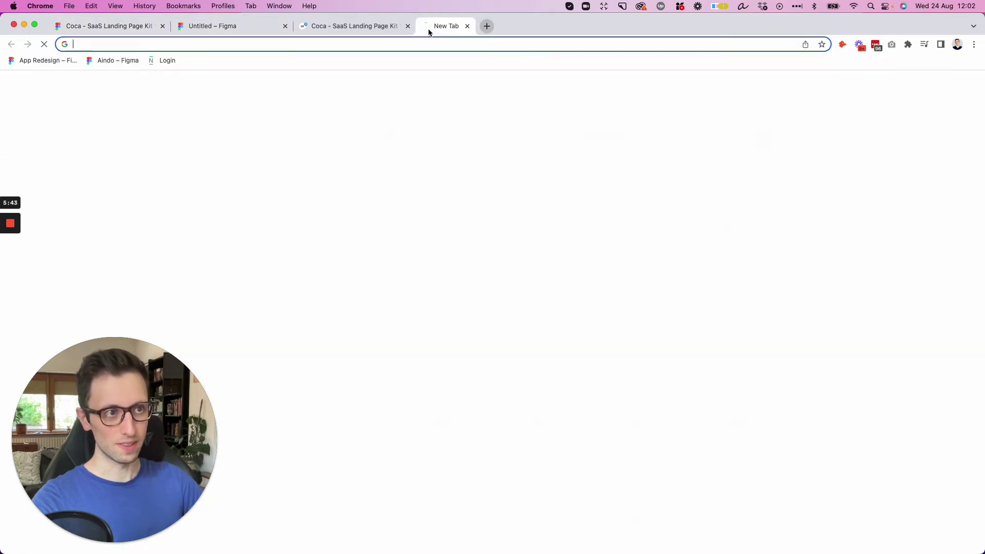
type("freepik")
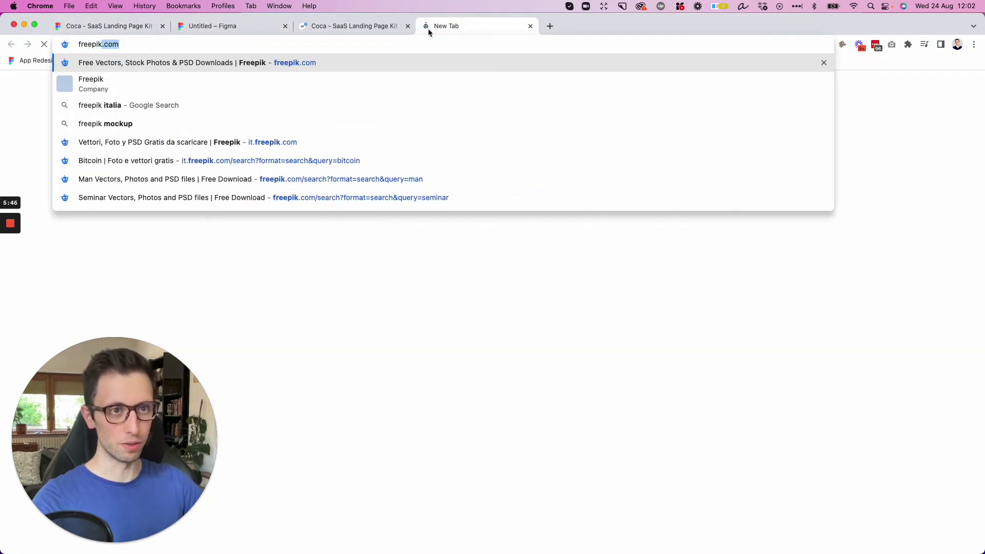
key("Return")
key("super+t")
type("unpsl")
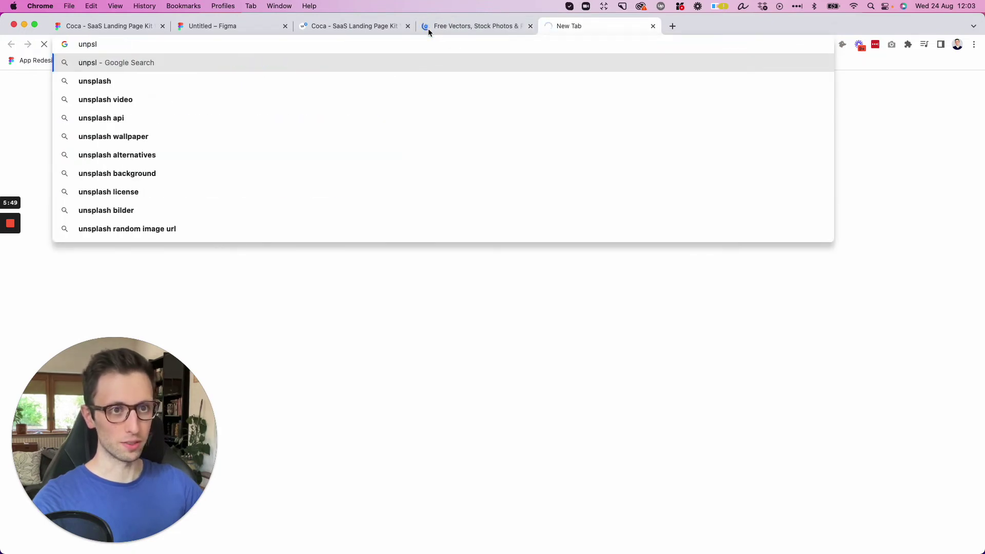
key("Down")
key("Return")
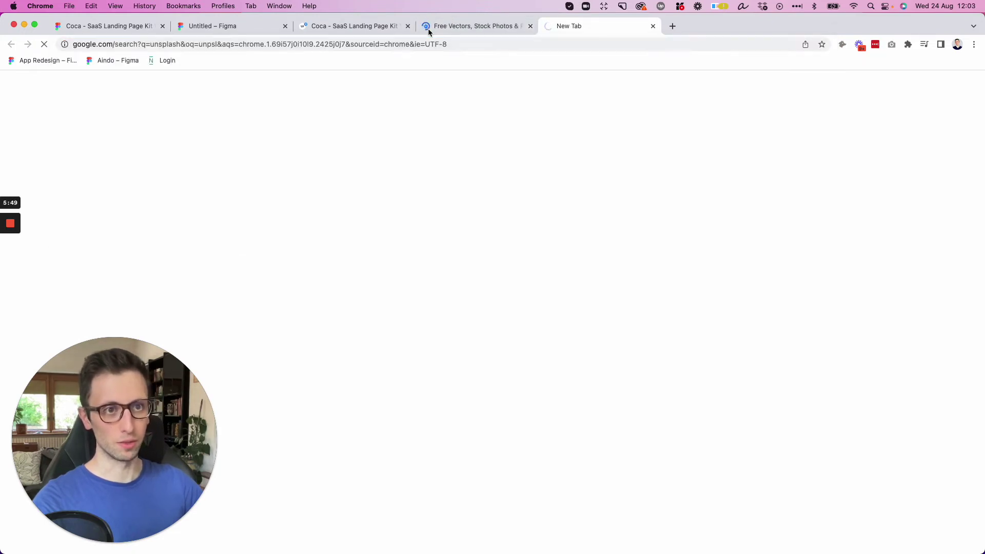
Look over the Freepik nft results and unsplash search, then return to the Coca reference
left_click(431, 27)
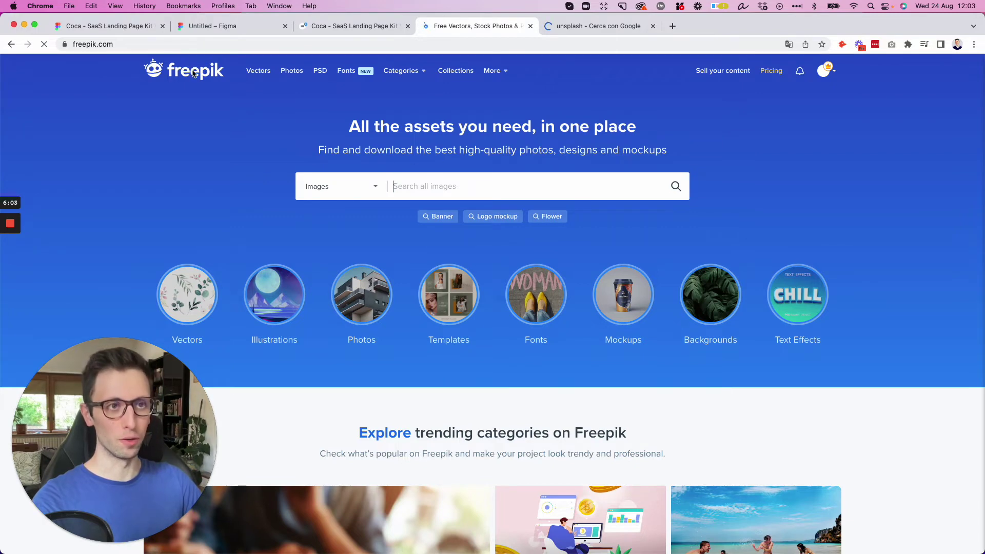
left_click(584, 26)
left_click(468, 26)
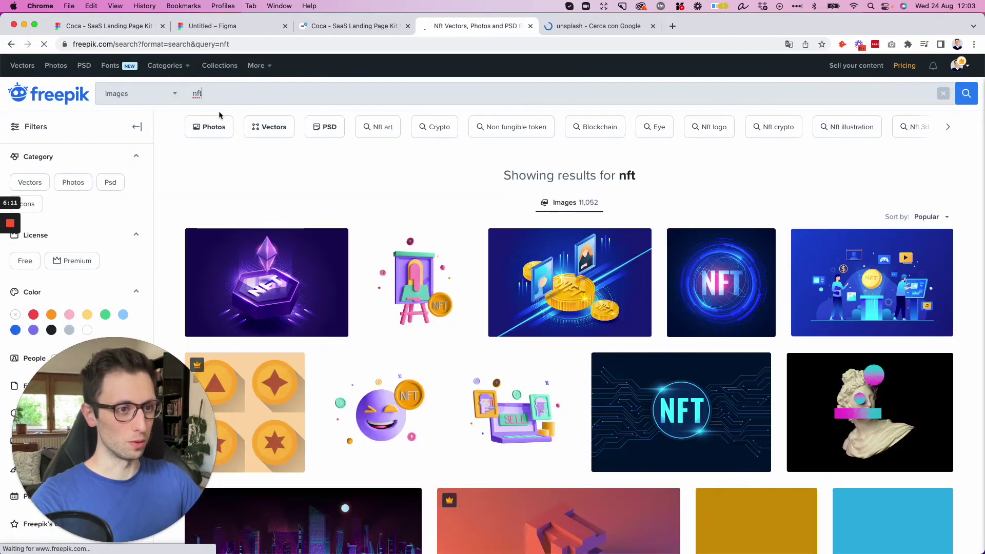
left_click(101, 27)
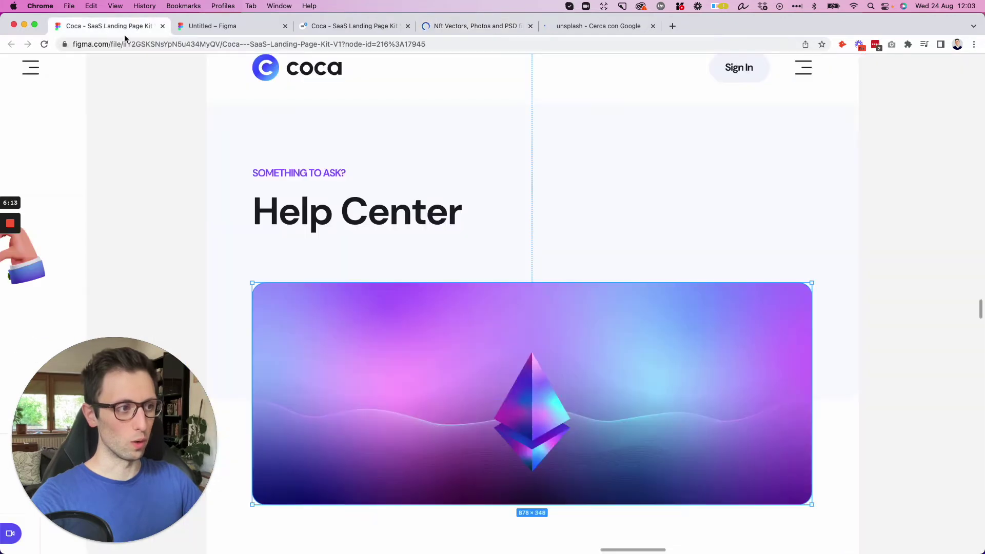
Open giglio-designs.com/freebies in a new tab from the address bar suggestion
key("super+t")
type("fr")
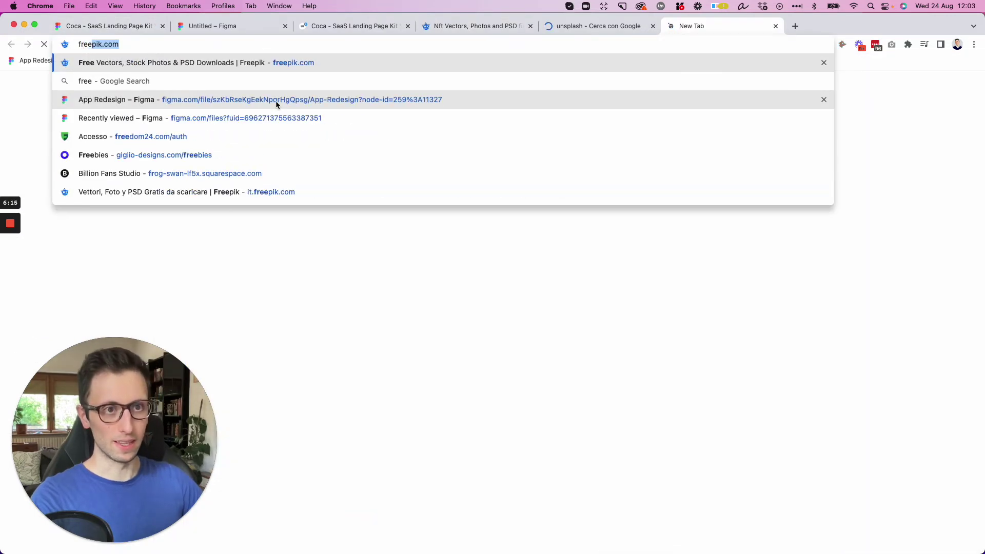
type("e")
key("Up")
key("Up")
key("Return")
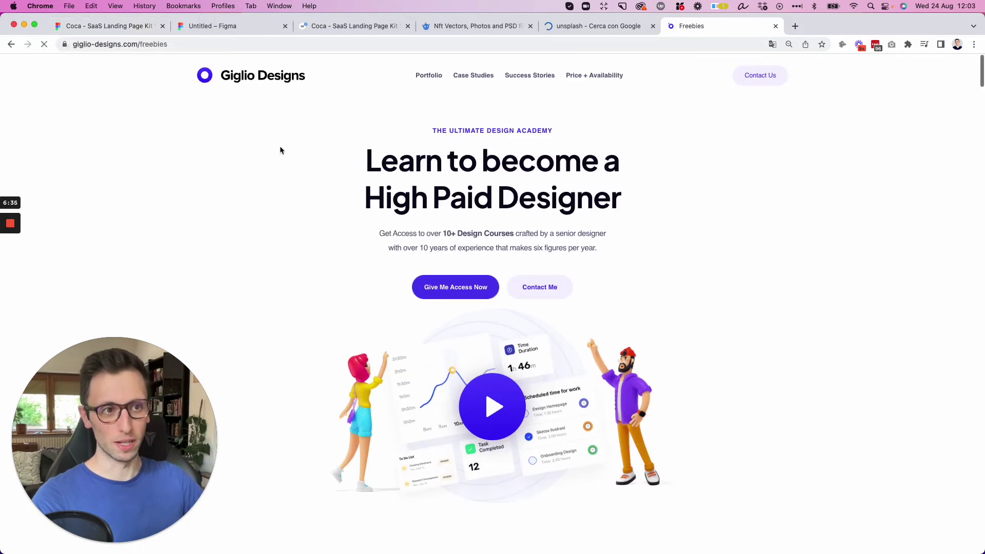
Scroll through the free course cards such as Canva Essentials
scroll(279, 146, "down", 10)
scroll(244, 161, "down", 12)
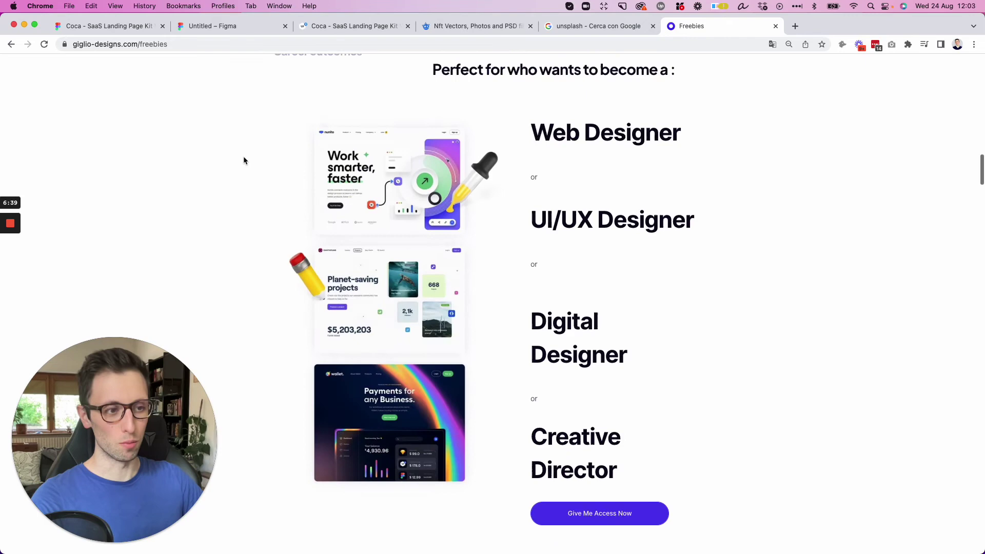
scroll(243, 161, "down", 15)
scroll(243, 161, "up", 2)
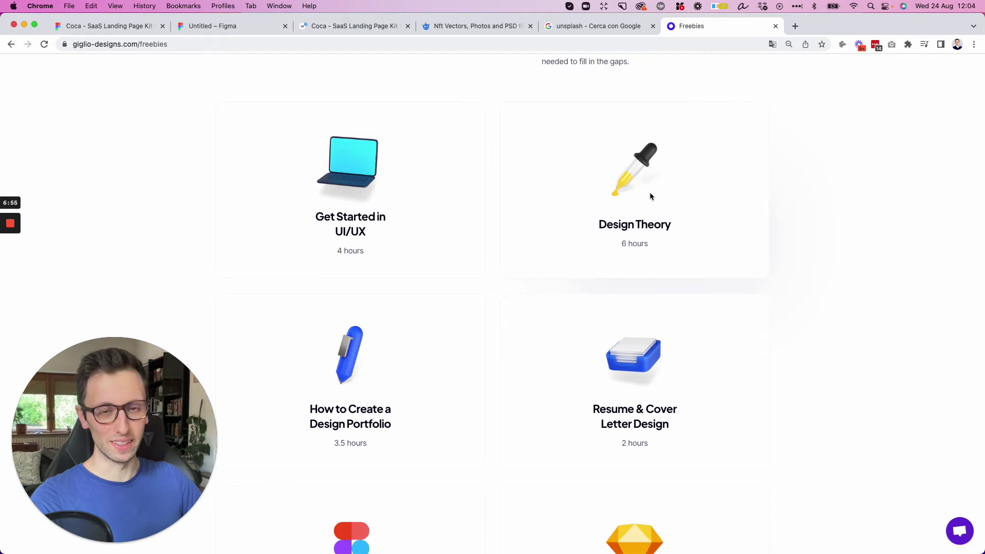
scroll(679, 190, "down", 5)
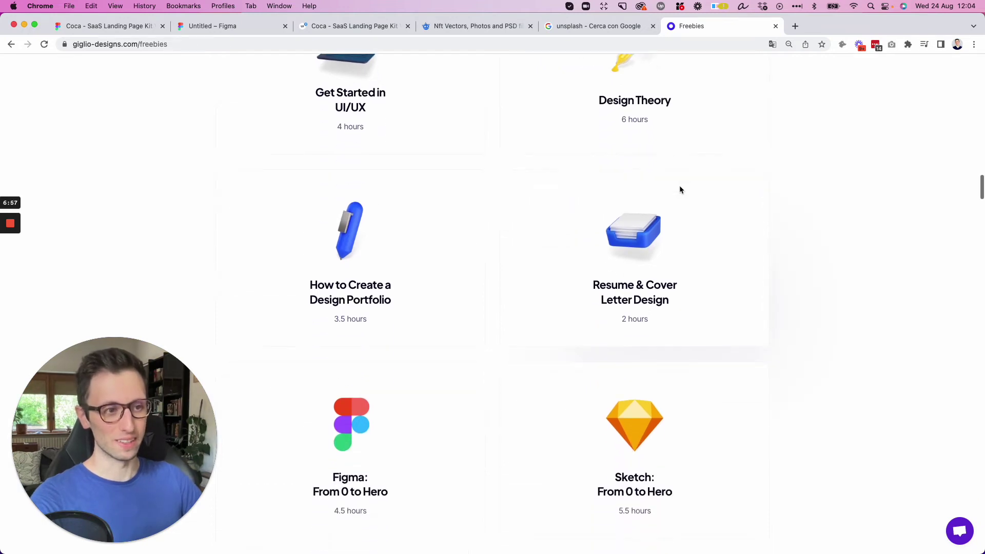
scroll(680, 189, "down", 5)
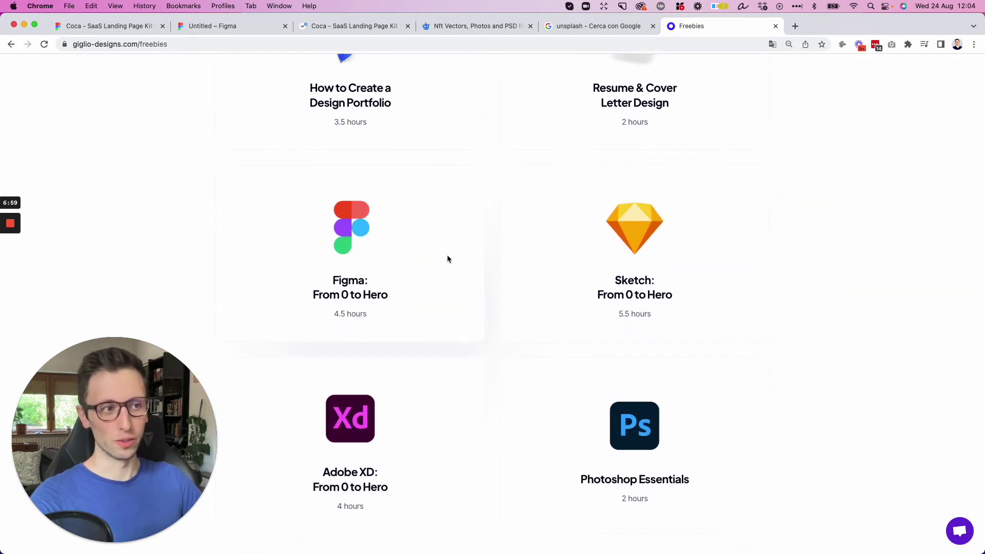
scroll(447, 258, "down", 4)
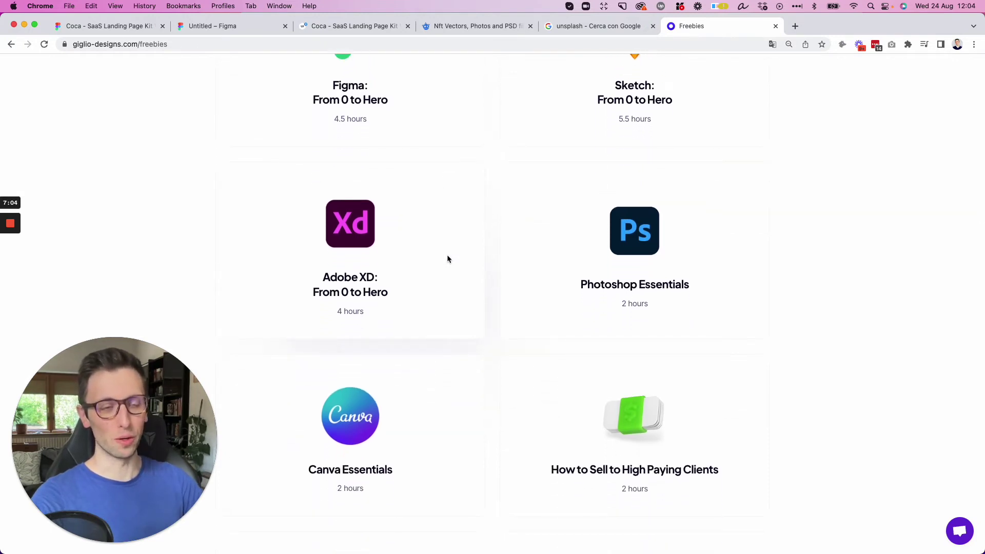
scroll(447, 259, "down", 4)
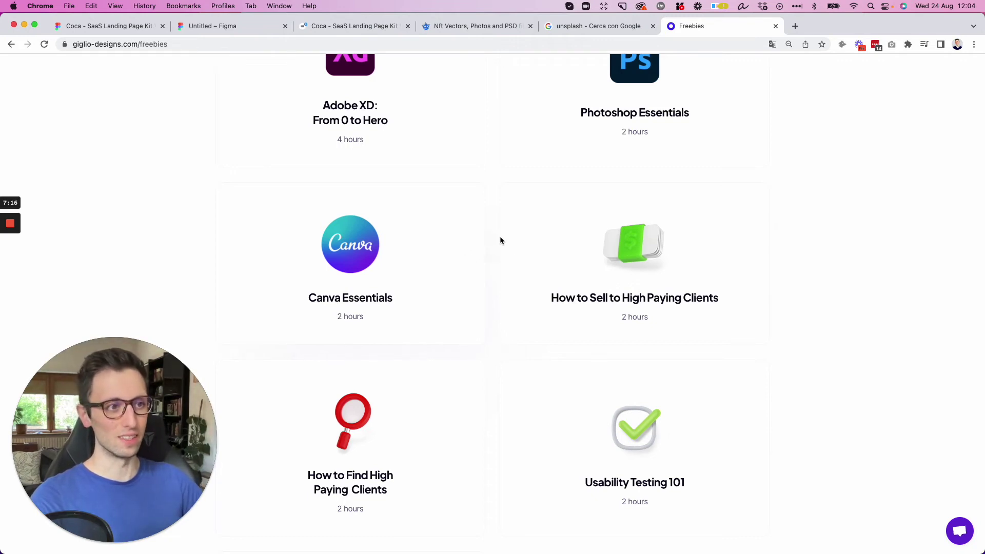
scroll(489, 248, "down", 2)
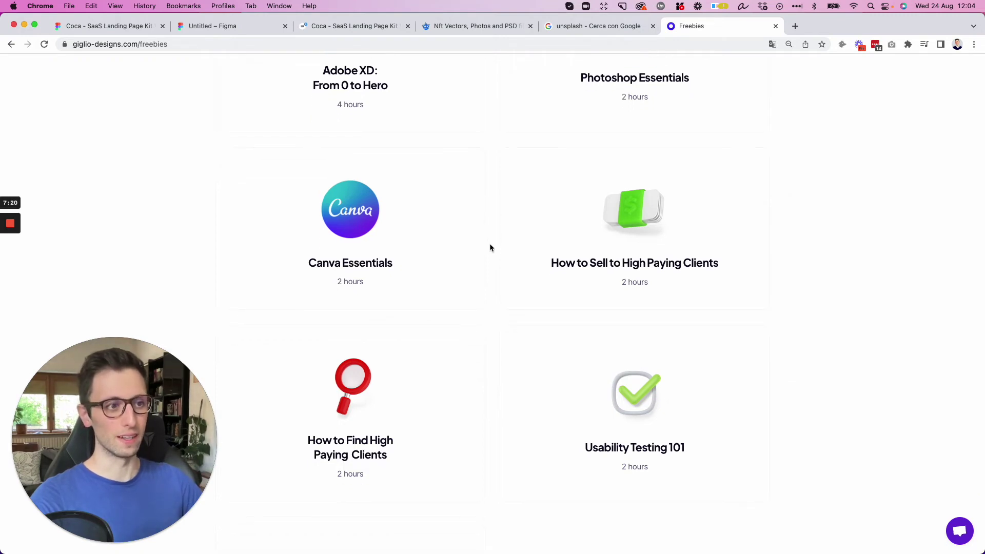
scroll(489, 248, "down", 5)
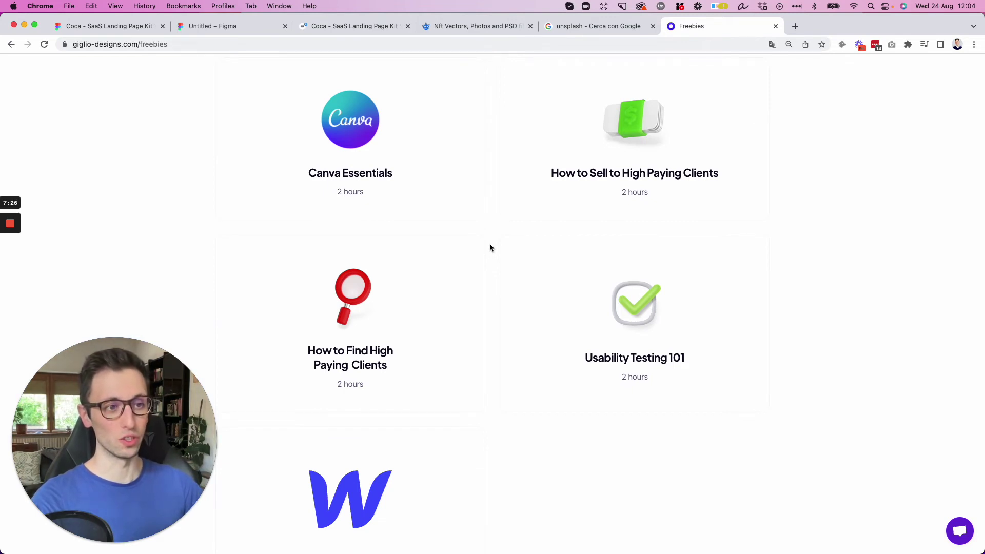
Drag frame 1's bottom edge down until it measures 1440×1797
key("super+1")
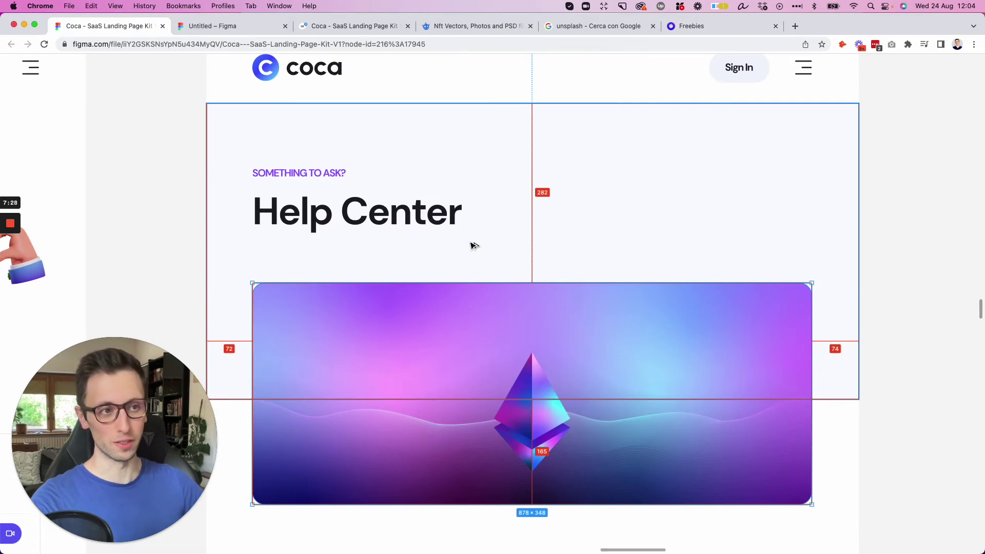
scroll(470, 244, "down", 6)
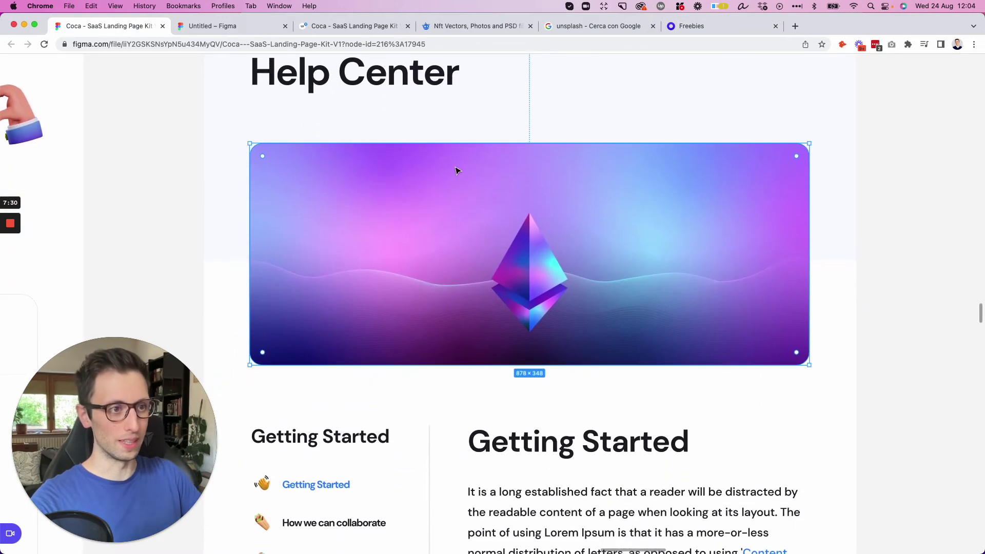
key("super+2")
scroll(457, 169, "down", 3)
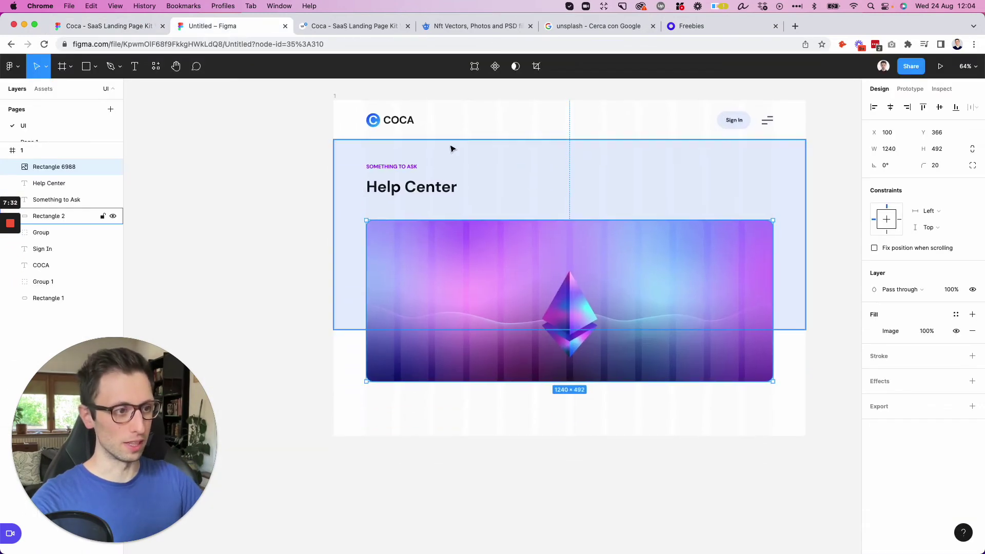
left_click(337, 97)
scroll(684, 243, "down", 8)
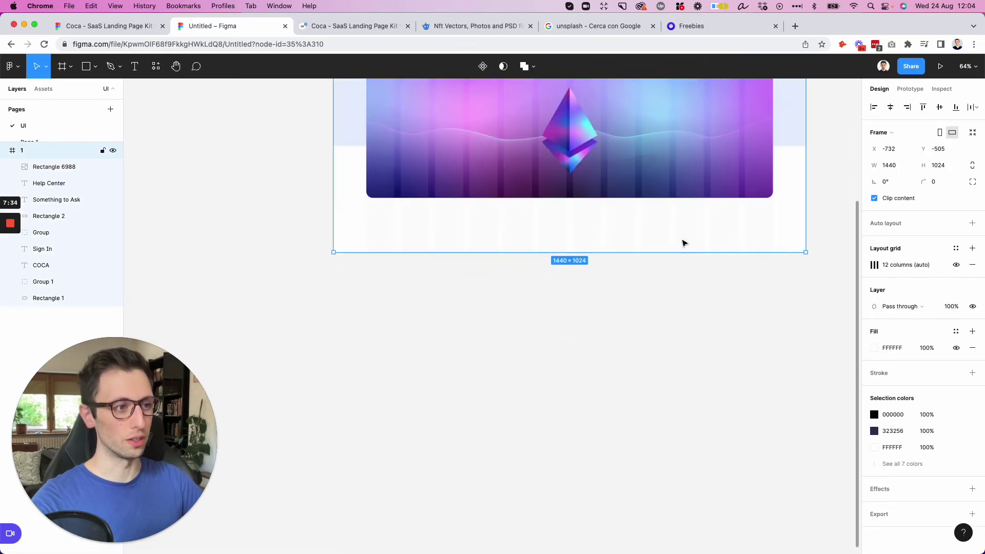
left_click_drag(667, 254, 679, 506)
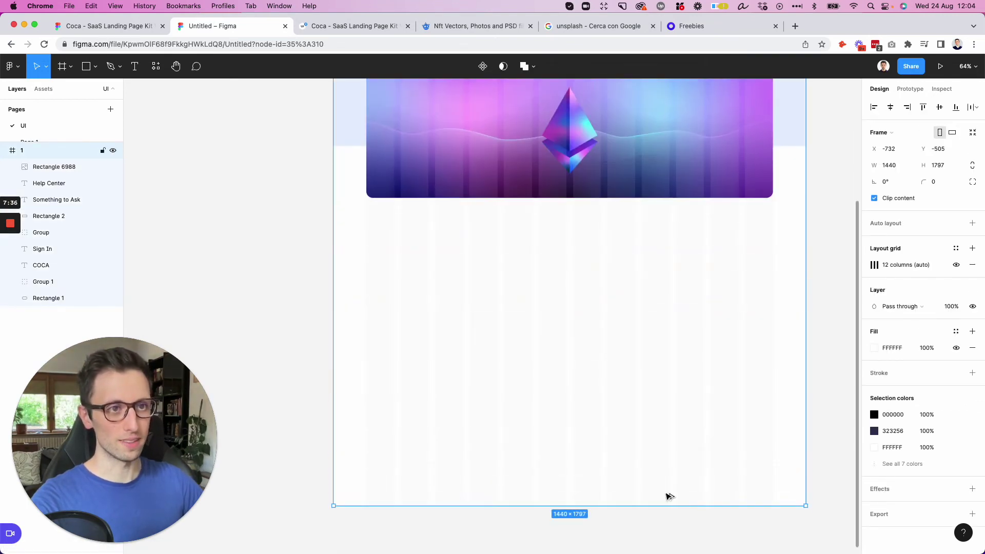
Check the reference layout below the hero, then deselect everything on the canvas
key("super+1")
scroll(308, 197, "down", 4)
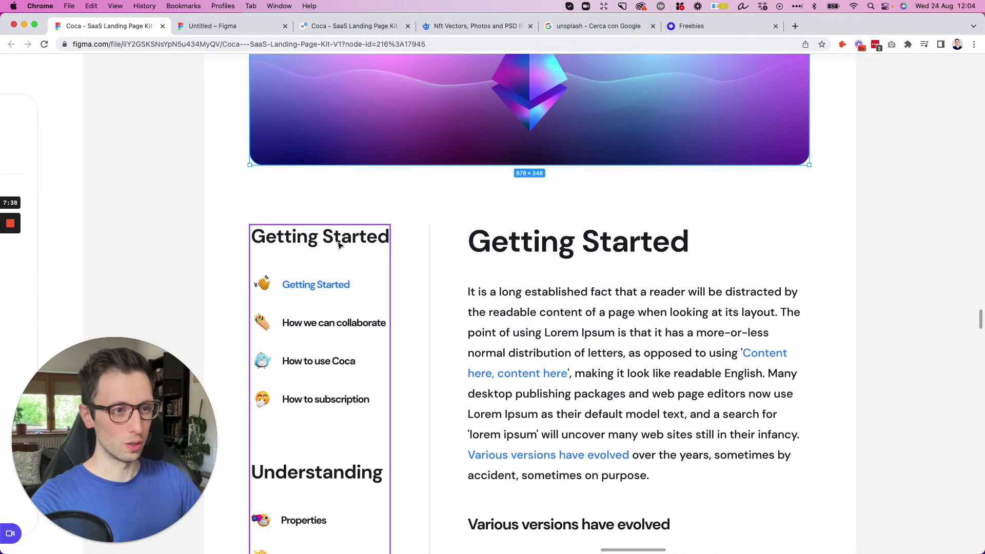
key("super+2")
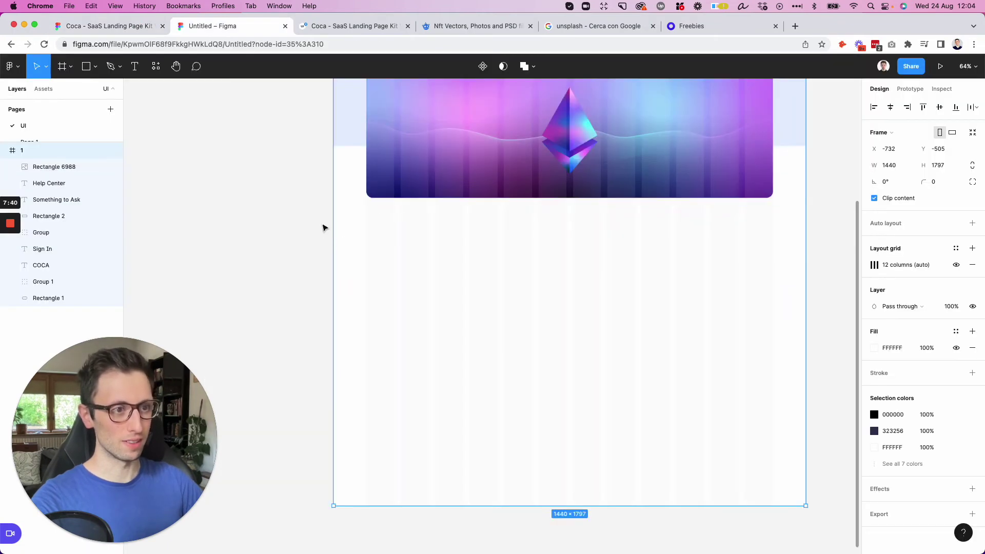
left_click(325, 226)
scroll(333, 221, "up", 5)
Retitle the duplicated Help Center text to 'Getting Started'
left_click_drag(400, 270, 415, 429)
scroll(417, 439, "down", 2)
double_click(415, 428)
type("g")
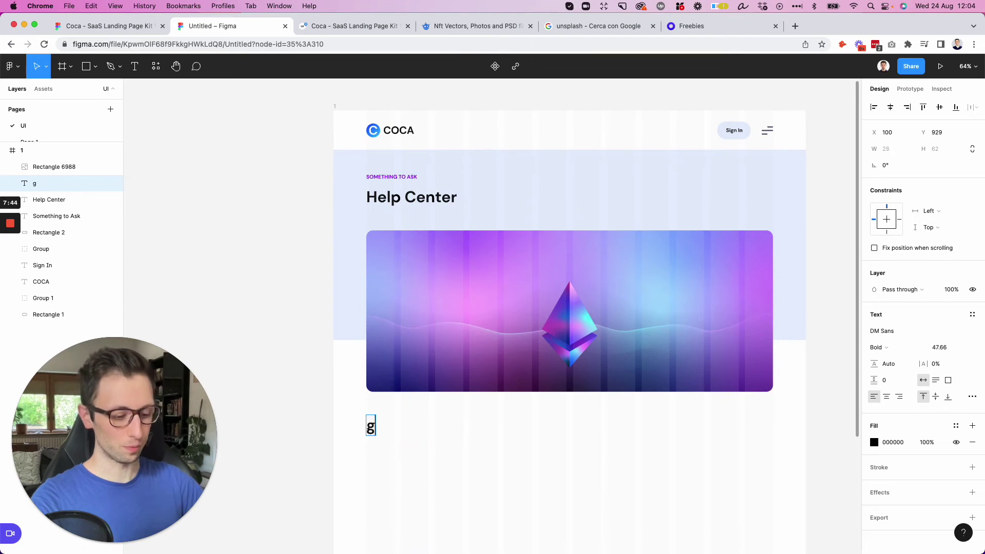
type("etting Staret")
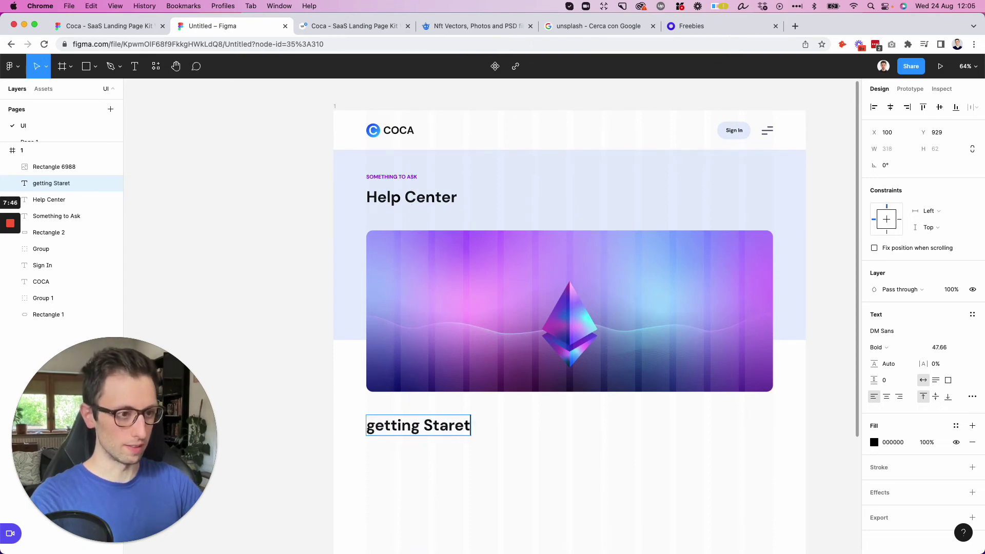
key("BackSpace")
key("BackSpace")
key("BackSpace")
type("t")
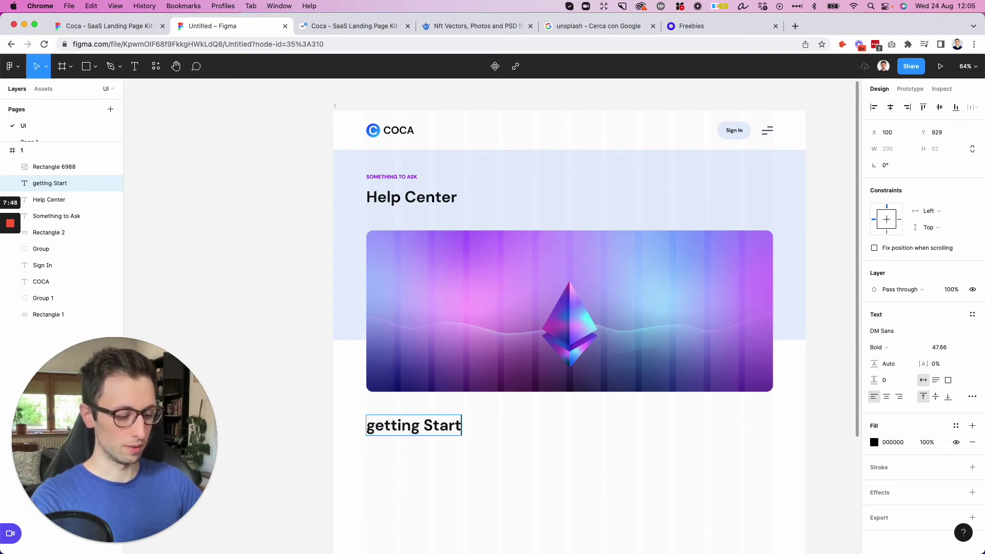
type("ed")
type("G")
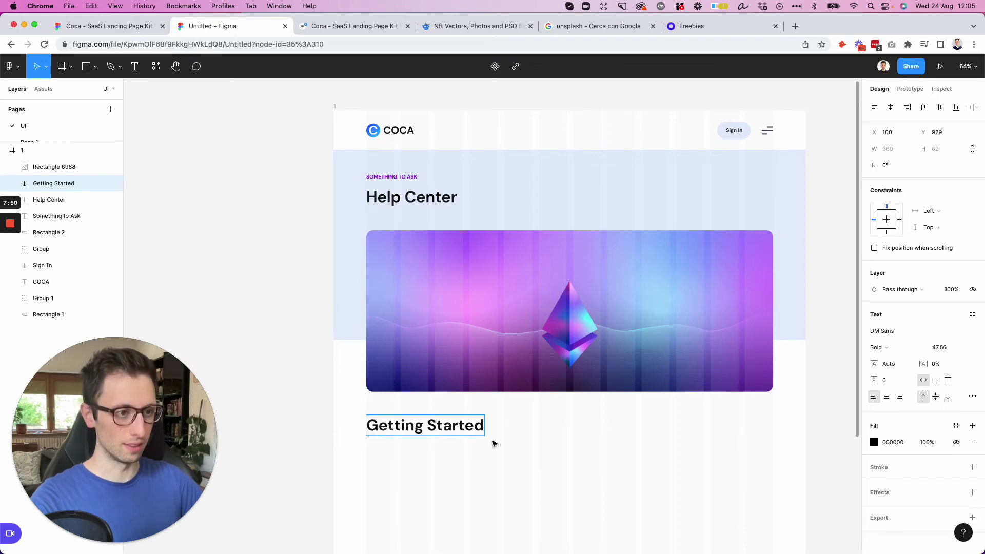
key("Escape")
scroll(492, 442, "down", 2)
Shrink the Getting Started heading to font size 37 and duplicate it 30 px below
left_click(940, 348)
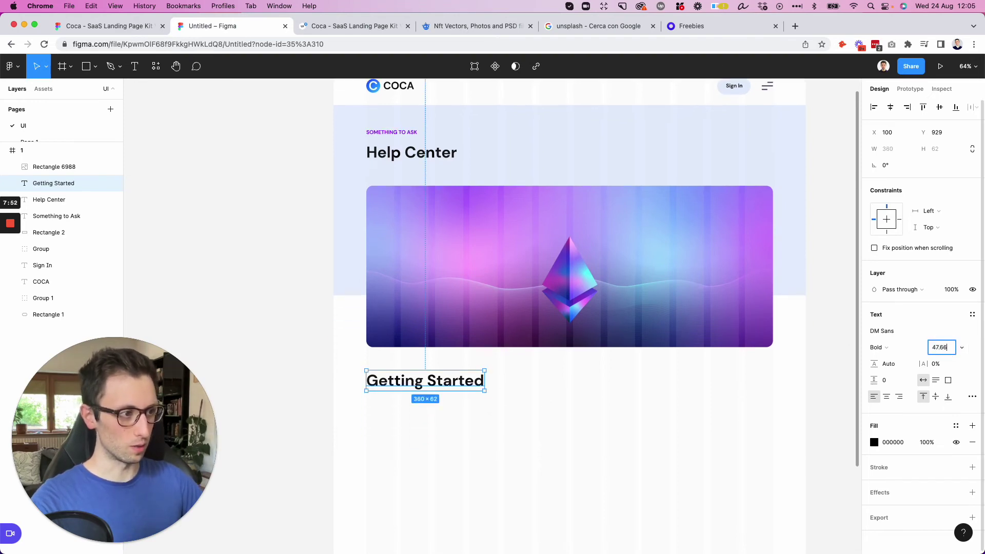
type("47")
key("shift+Down")
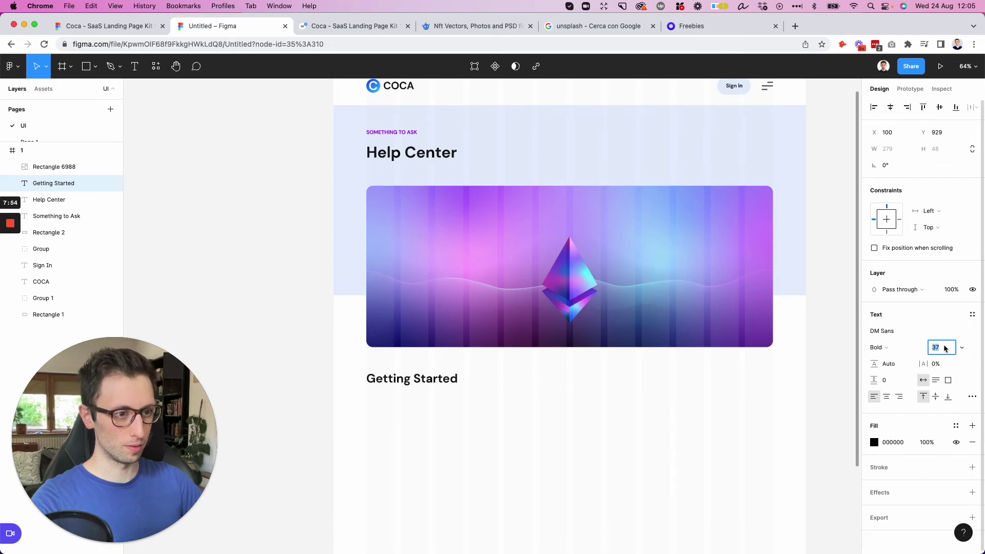
left_click(574, 374)
left_click_drag(418, 378, 434, 404)
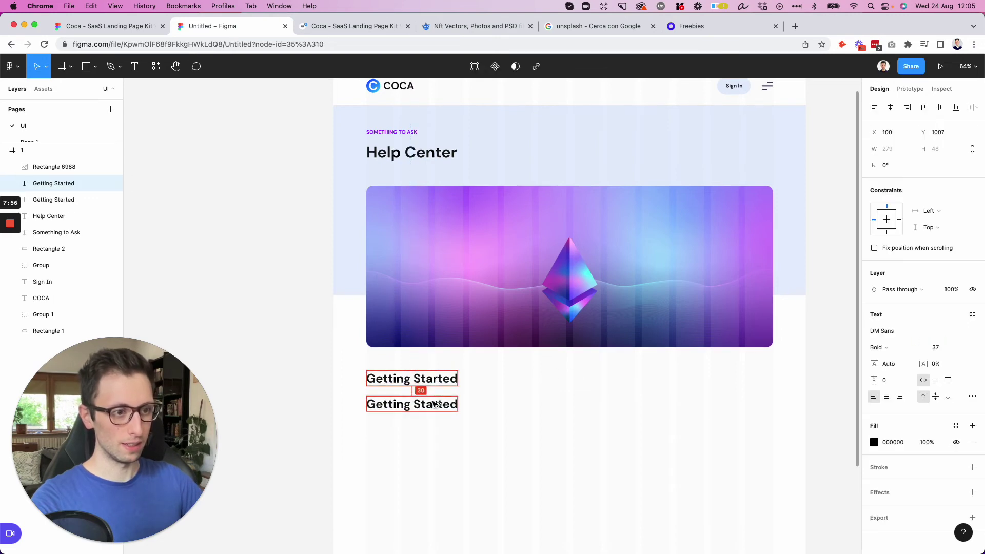
Copy the Getting Started link text from the reference and paste it into the design
key("ctrl+shift+Tab")
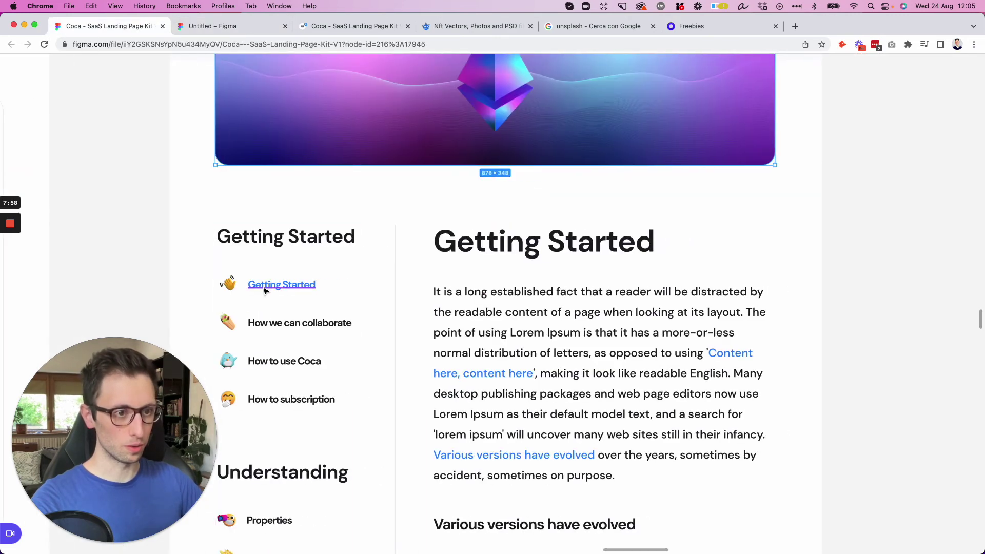
scroll(265, 291, "down", 1)
scroll(265, 291, "left", 1)
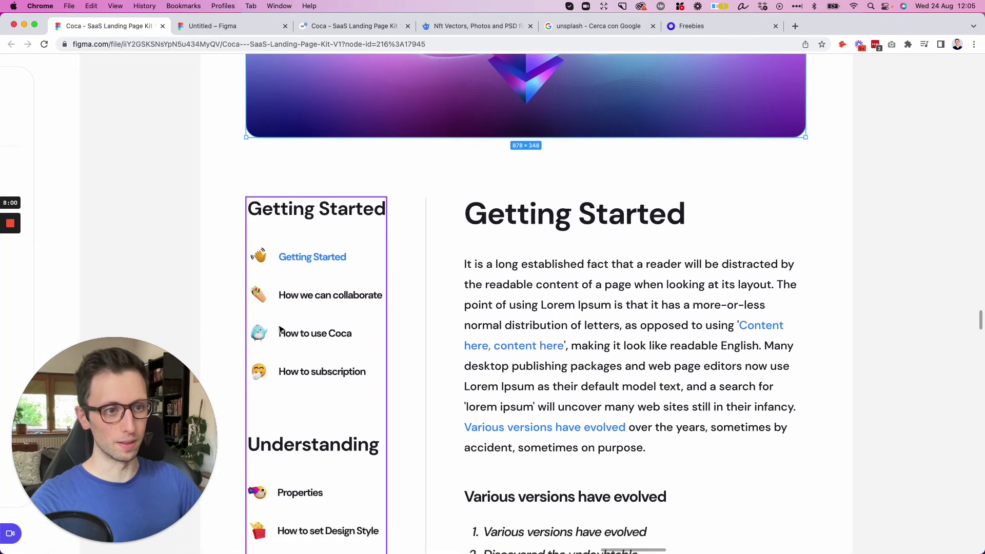
scroll(310, 221, "up", 1)
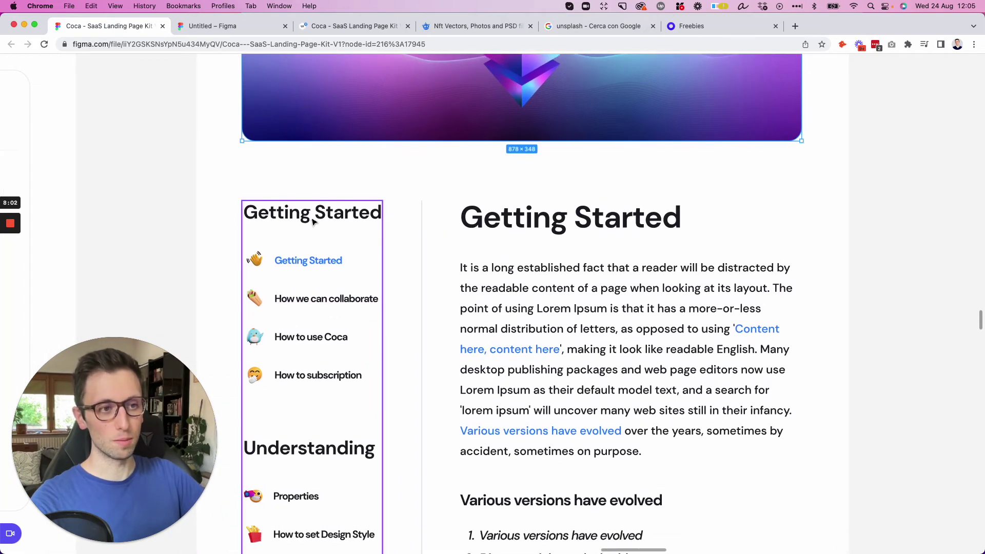
triple_click(312, 262)
key("ctrl+c")
key("ctrl+Tab")
key("ctrl+v")
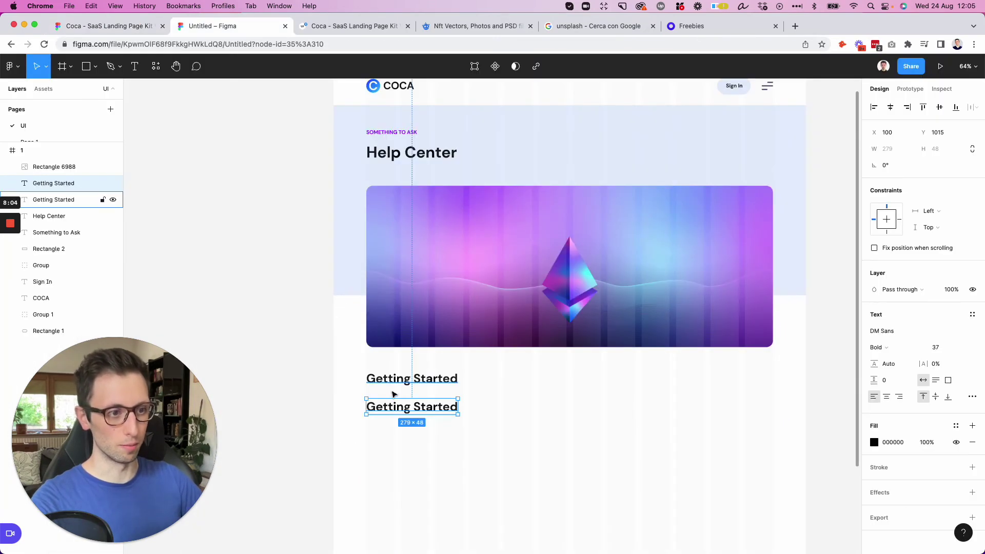
Set the pasted link text to font size 23
double_click(398, 408)
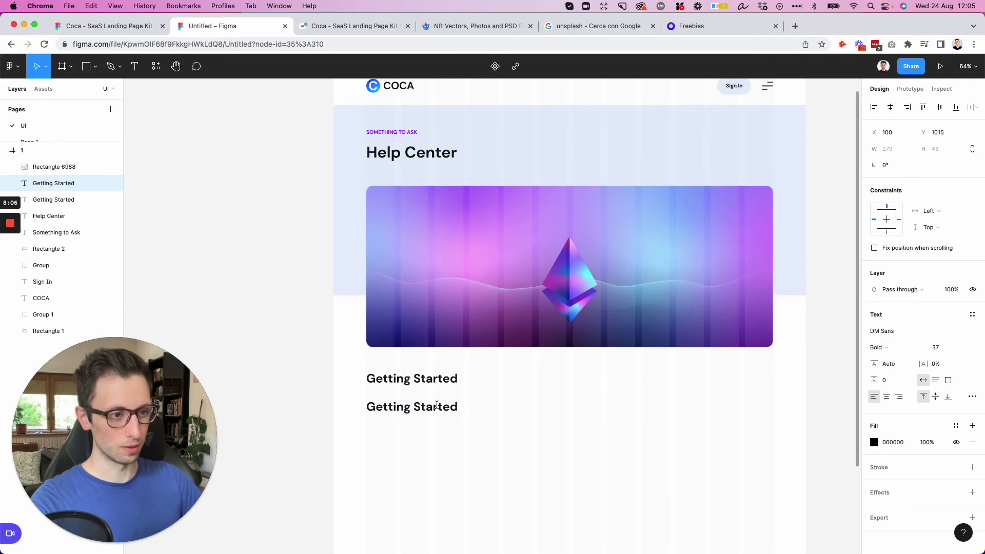
key("ctrl+a")
key("Escape")
left_click(940, 348)
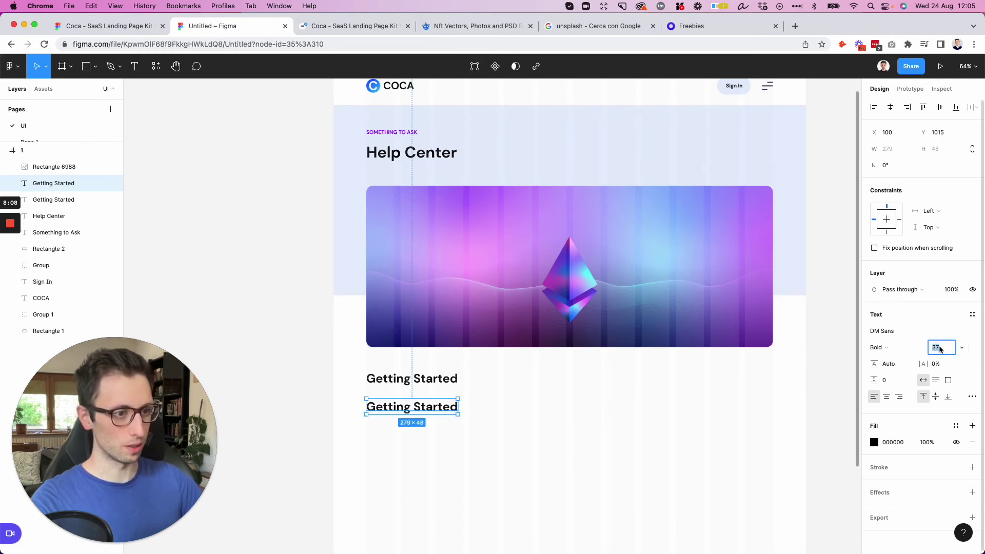
type("23")
key("Return")
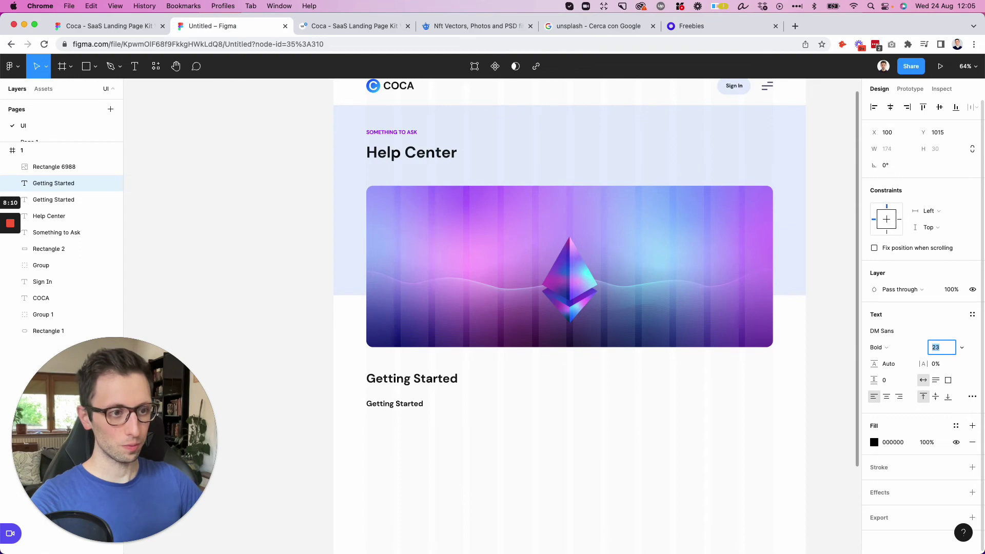
Duplicate the list item into more copies, then select the four emoji icons in the reference
left_click_drag(392, 405, 390, 429)
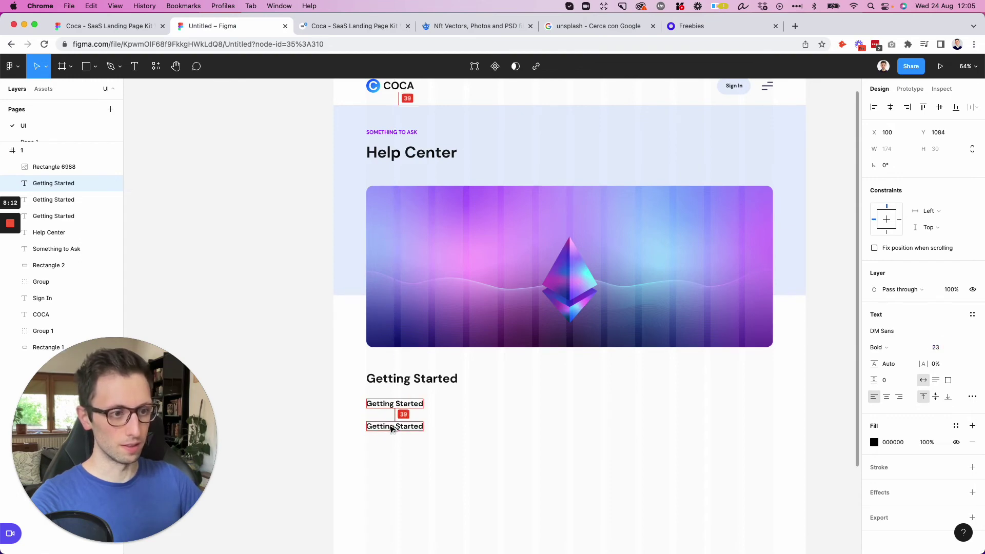
key("ctrl+d")
key("ctrl+d")
key("ctrl+alt+Left")
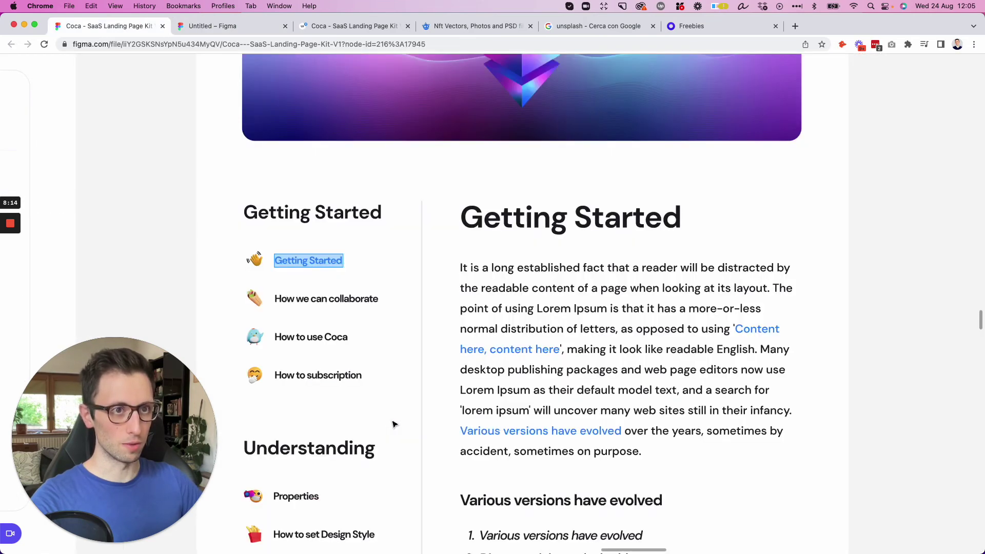
left_click_drag(232, 246, 272, 398)
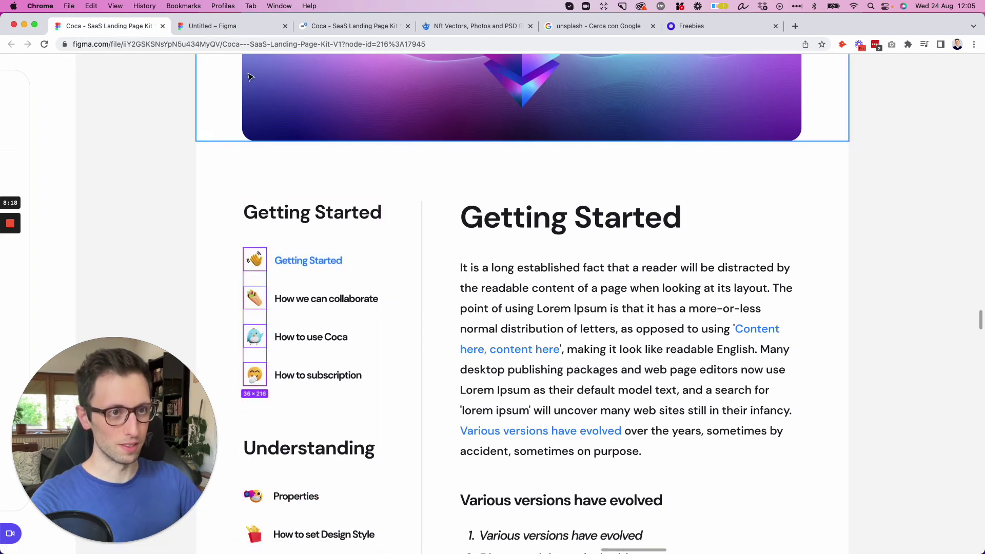
Paste the four emoji icons and place them left of the list items
key("cmd+c")
left_click(228, 29)
scroll(415, 231, "down", 3)
key("cmd+v")
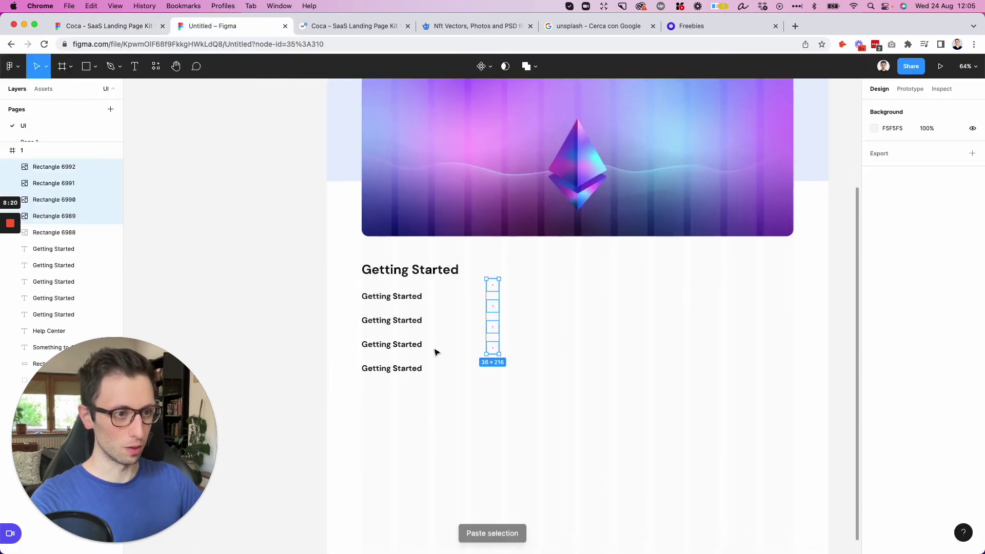
scroll(512, 303, "up", 5)
left_click_drag(497, 310, 222, 336)
scroll(233, 315, "left", 2)
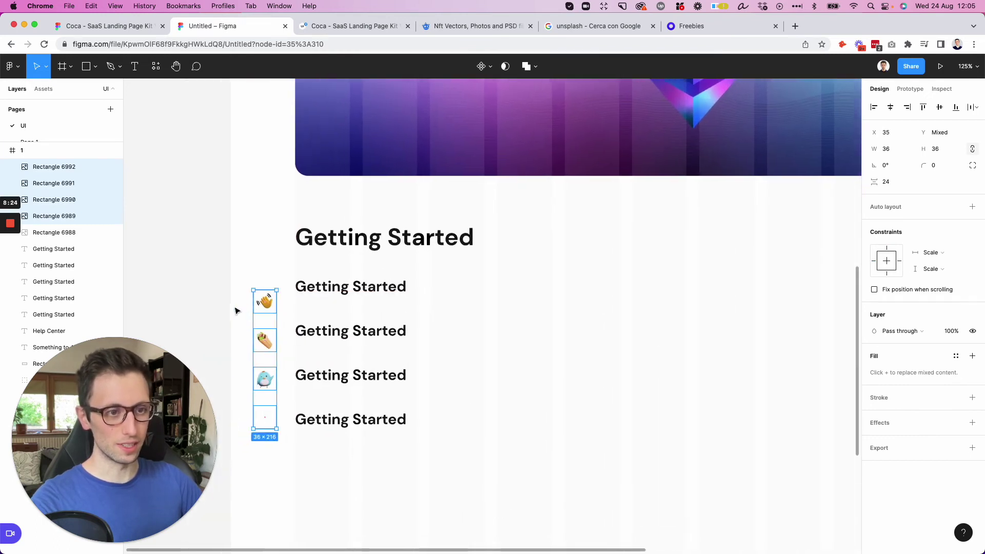
scroll(236, 310, "left", 2)
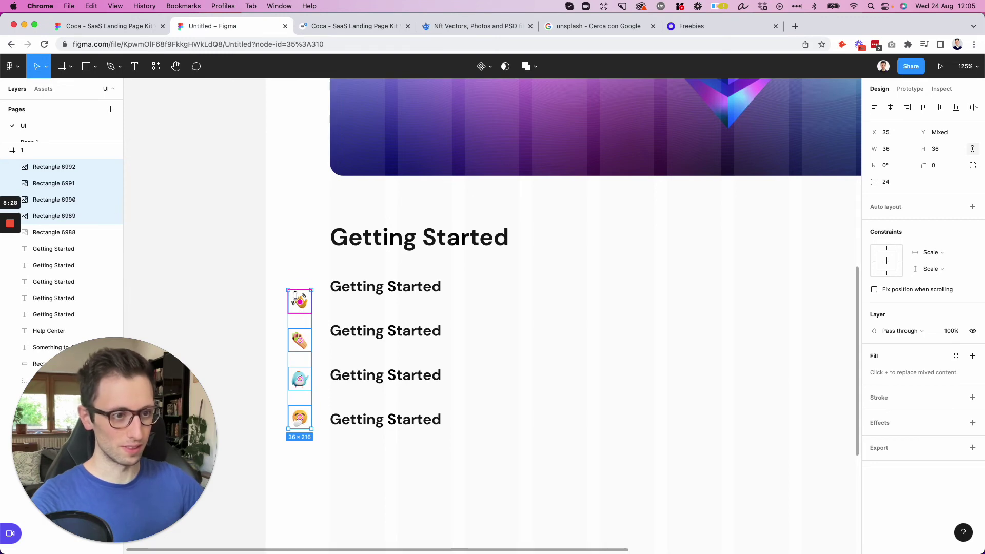
key("Right")
key("Right")
key("Right")
key("Right")
key("Right")
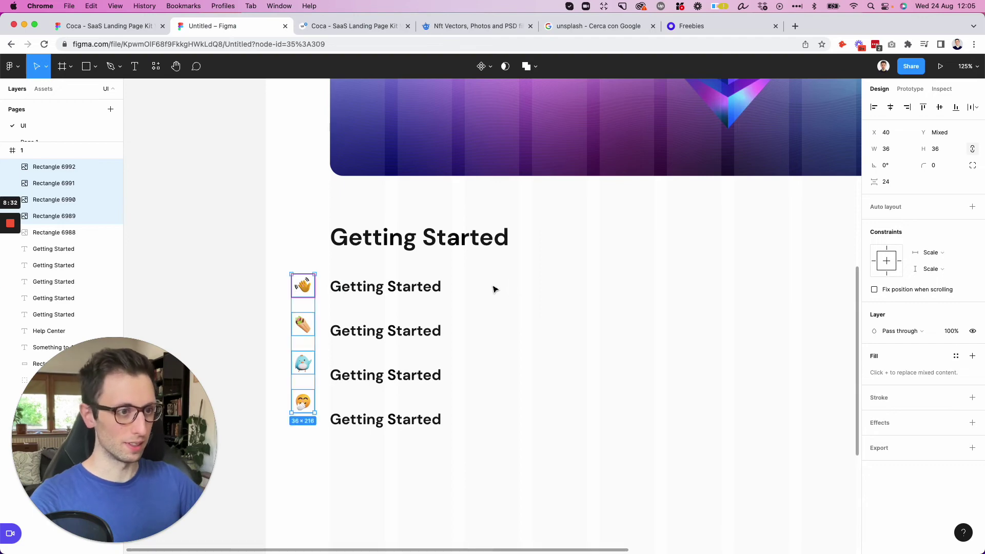
Set the four list items to size 19, tighten their spacing, and shift the list under the heading
left_click_drag(492, 289, 354, 444)
left_click(940, 388)
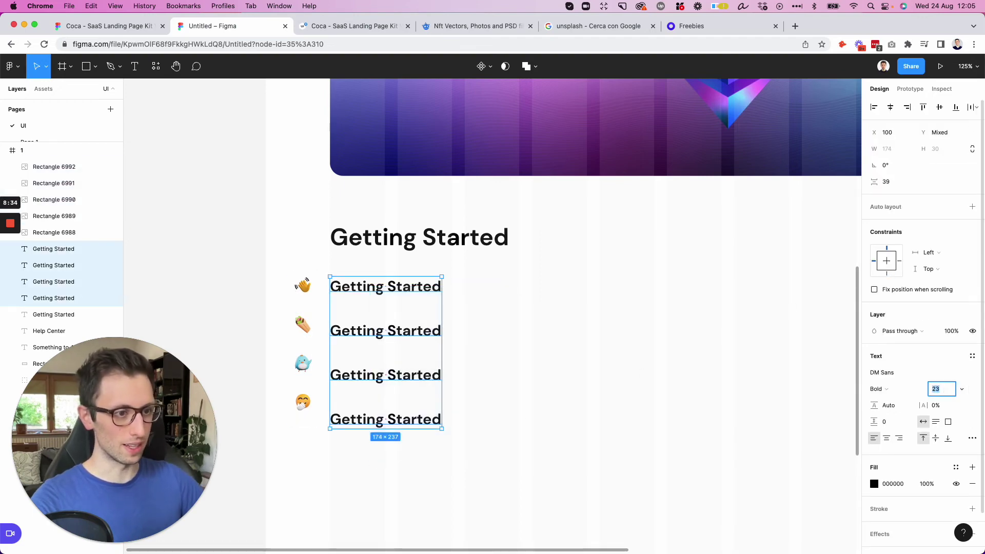
type("19")
key("Return")
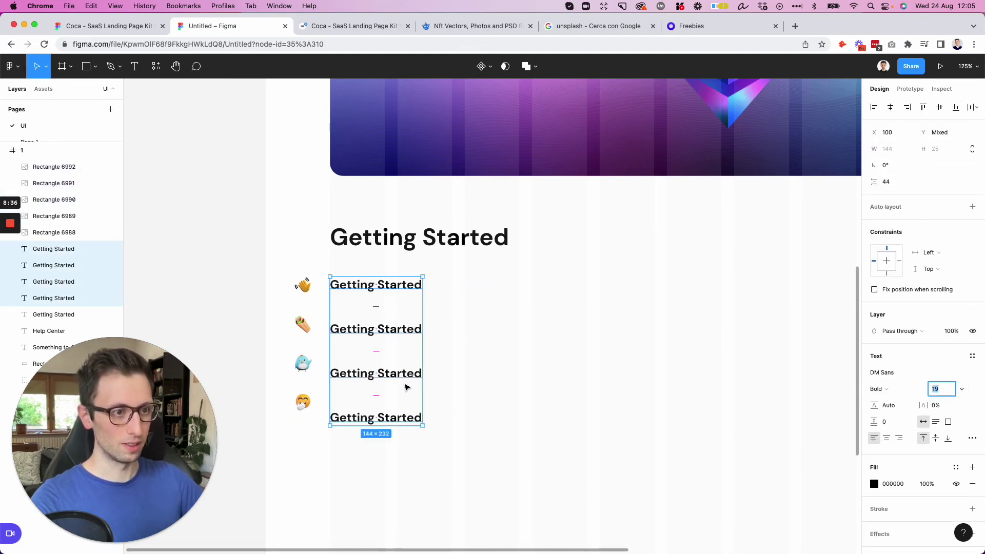
left_click_drag(374, 350, 374, 345)
left_click_drag(268, 258, 438, 455)
left_click_drag(350, 333, 387, 328)
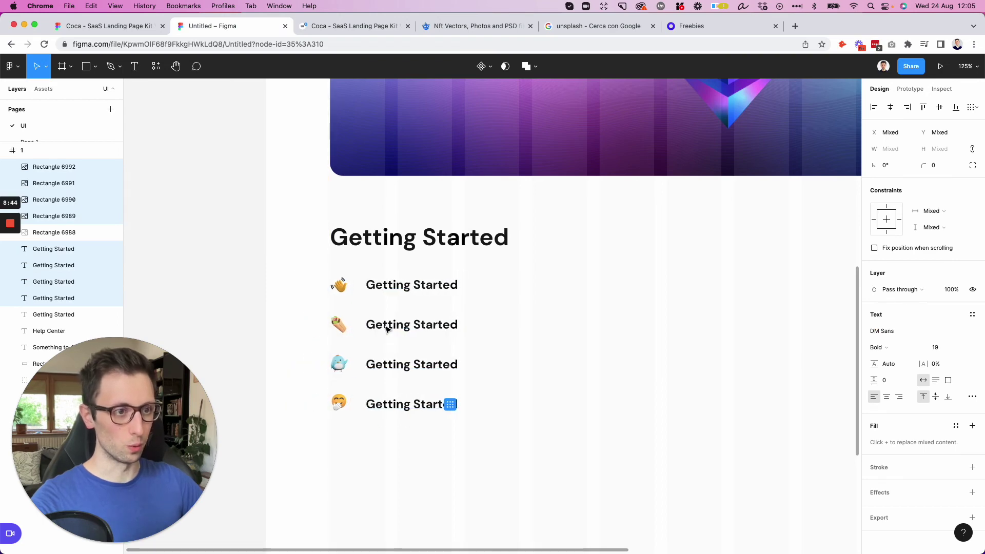
Change the second list item's text to 'How we can collaborate'
key("ctrl+shift+Tab")
scroll(328, 316, "right", 2)
double_click(274, 303)
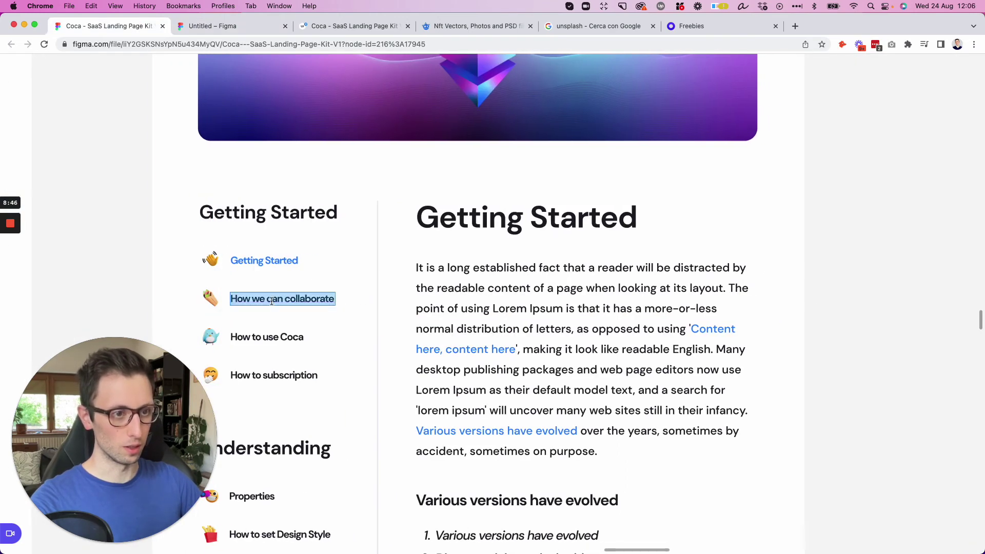
key("ctrl+Tab")
double_click(419, 324)
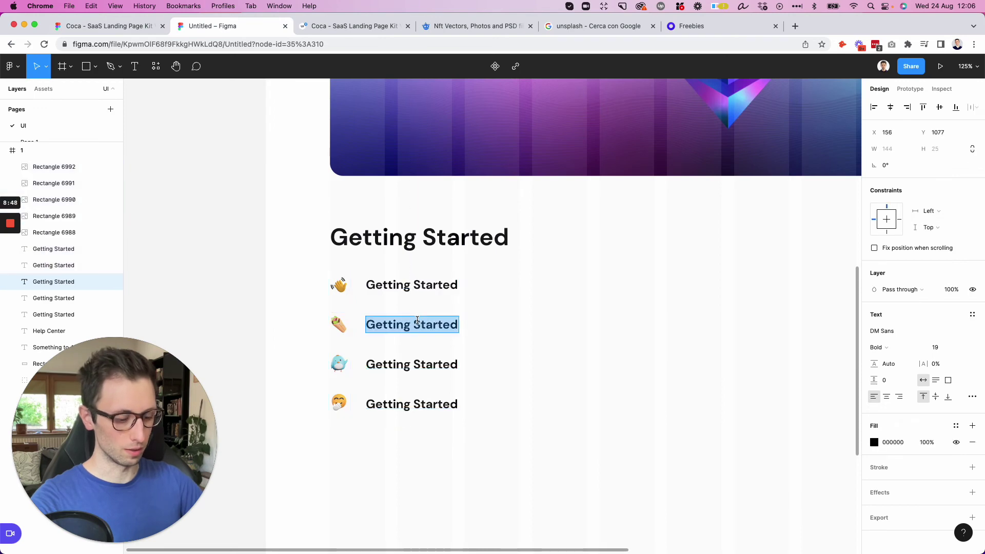
key("ctrl+v")
key("ctrl+z")
double_click(417, 321)
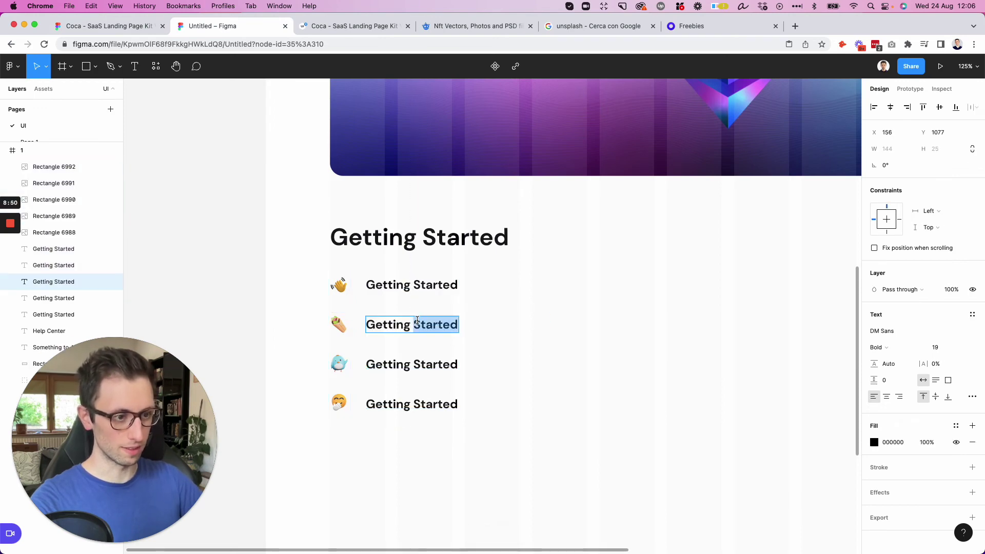
key("super+a")
key("super+v")
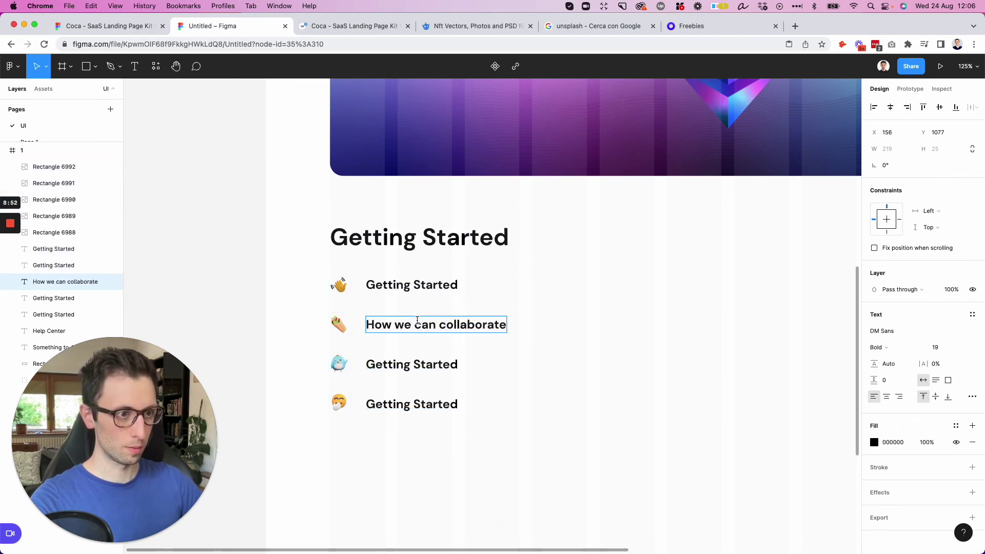
Copy 'How to use Coca' from the reference and paste it over the third item
key("ctrl+shift+Tab")
left_click(267, 334)
double_click(265, 336)
double_click(265, 336)
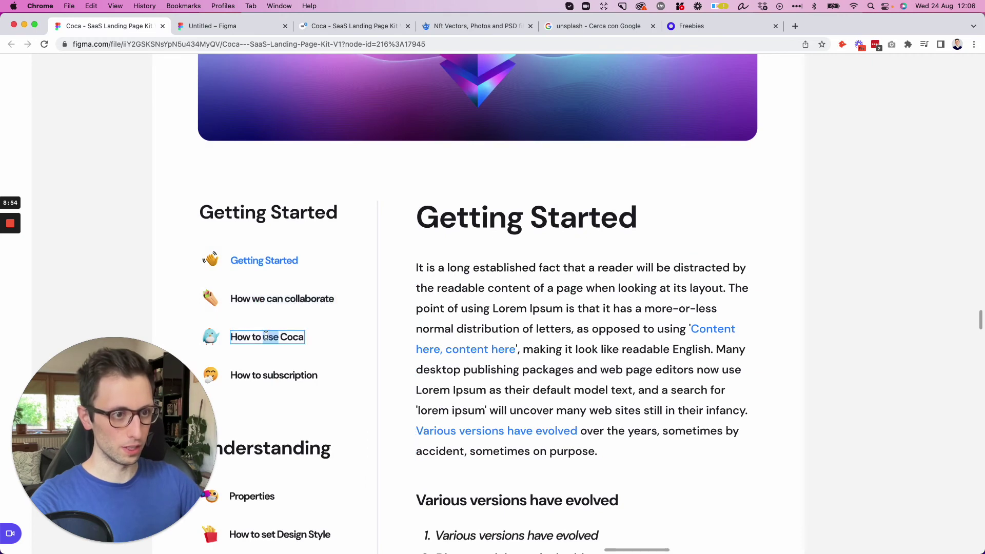
key("super+a")
key("ctrl+Tab")
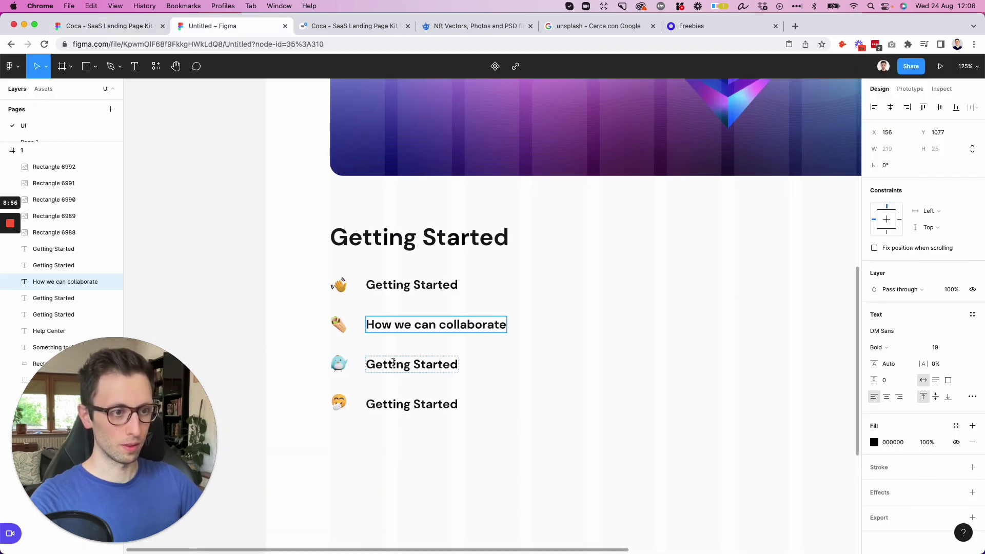
double_click(395, 365)
key("super+a")
key("super+v")
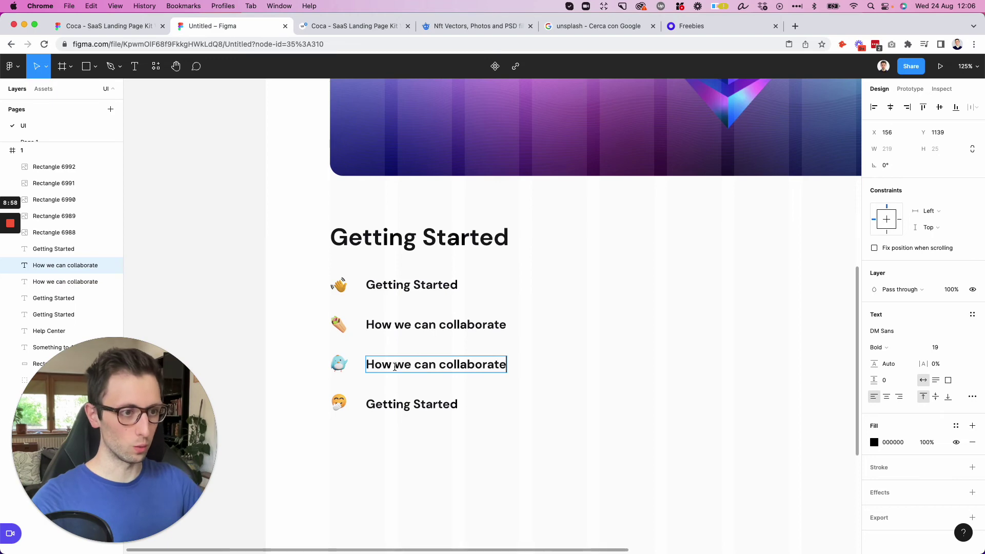
Correct the third item's wording so it reads 'How to use Coca'
key("ctrl+shift+Tab")
triple_click(279, 330)
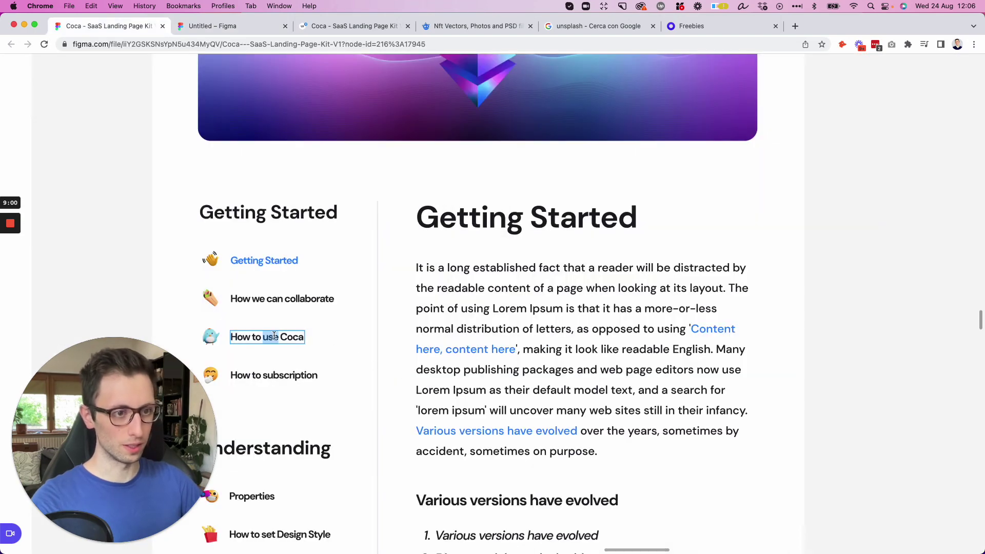
key("ctrl+Tab")
key("Return")
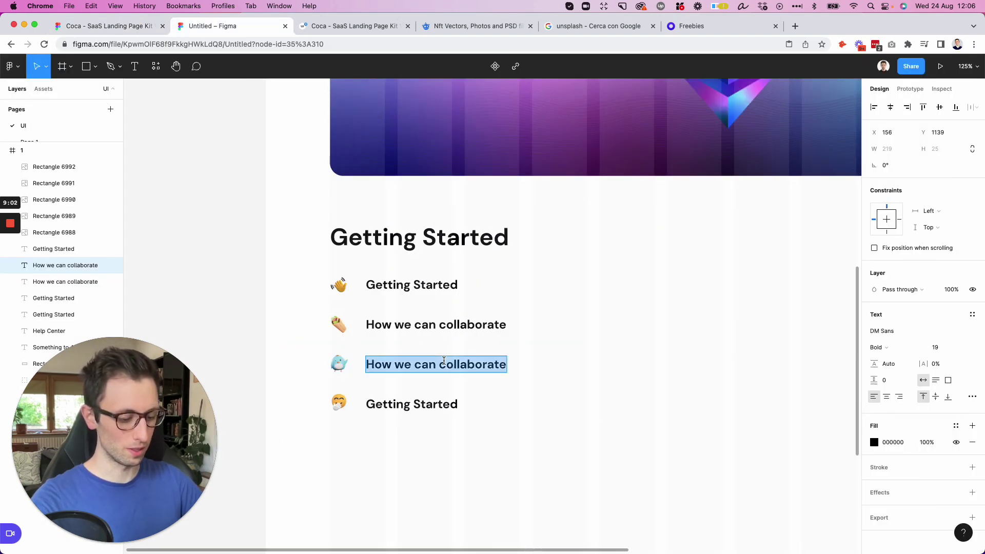
key("Escape")
key("alt+shift+Left")
key("alt+shift+Left")
key("alt+shift+Left")
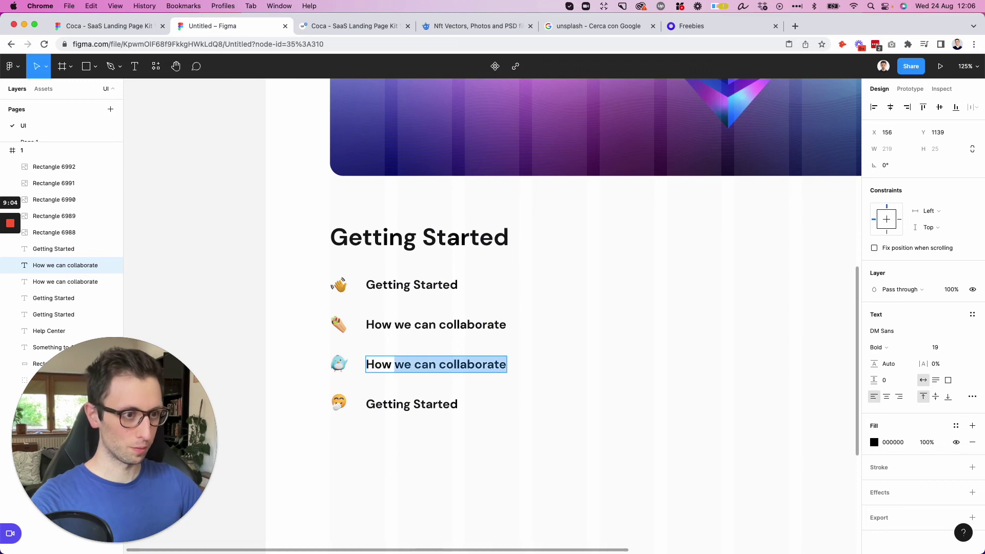
type("to use Co")
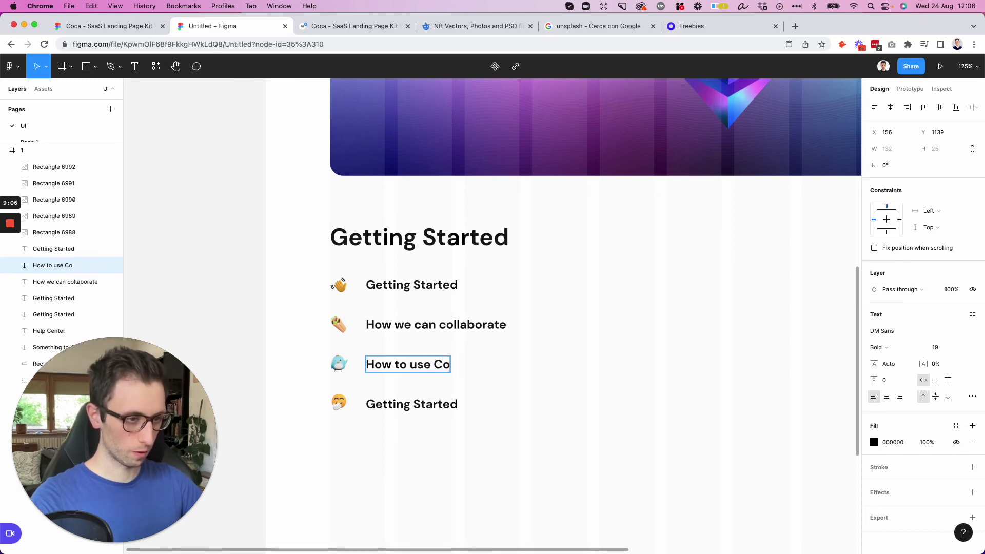
type("ca")
Copy 'How to subscription' from the reference and paste it over the fourth item
key("ctrl+shift+Tab")
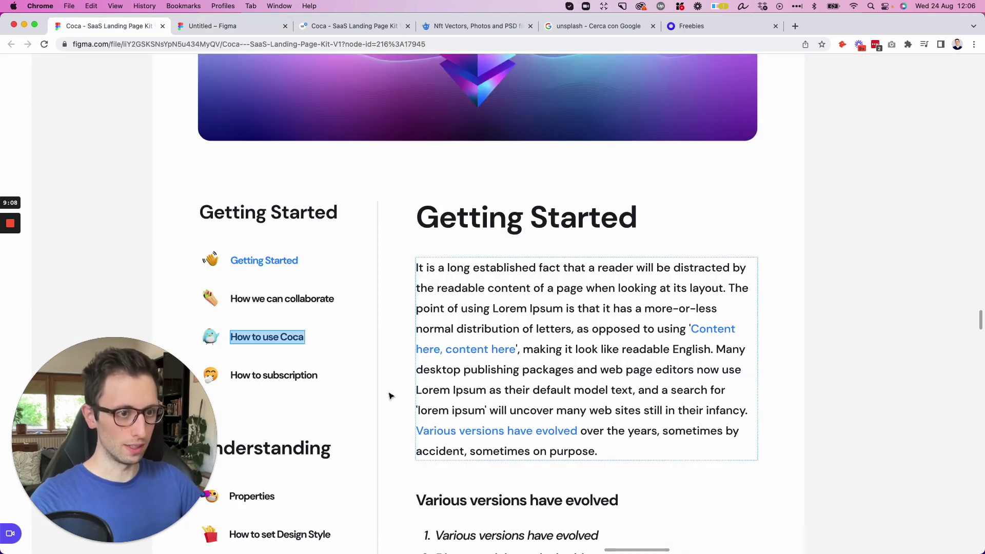
left_click_drag(388, 395, 229, 375)
key("super+c")
key("ctrl+Tab")
double_click(393, 406)
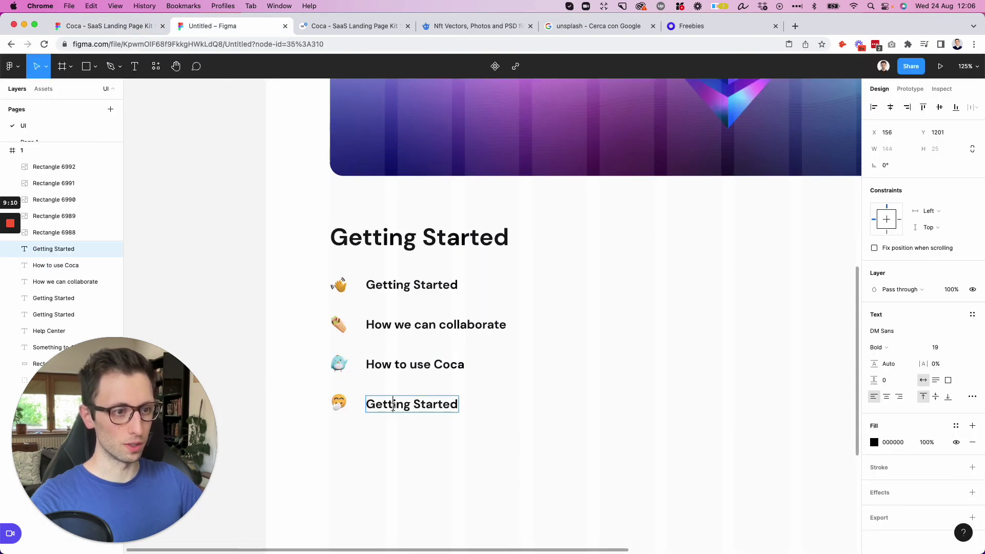
key("super+a")
key("super+v")
key("super+z")
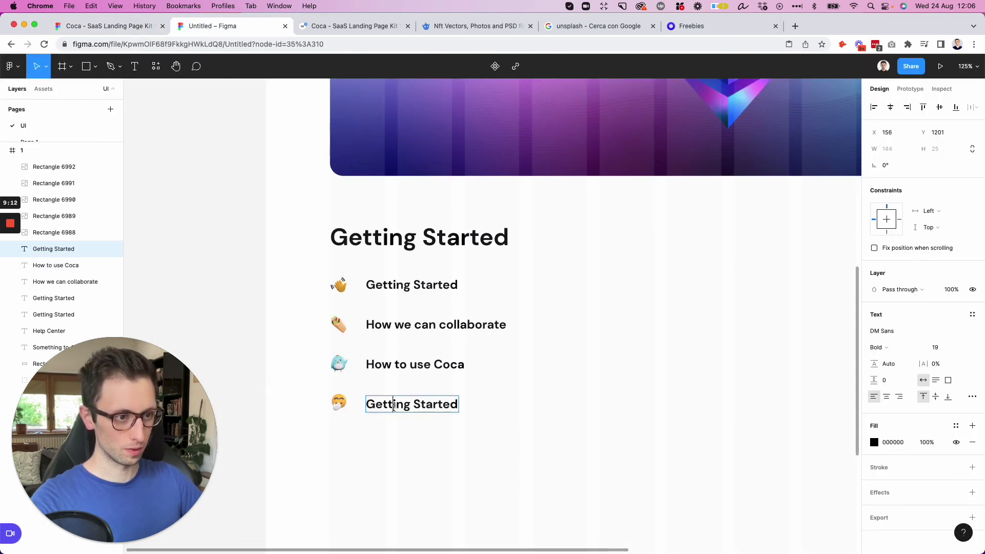
key("super+a")
key("super+v")
Draw a vertical divider line beside the sidebar list
key("Escape")
scroll(552, 318, "down", 2)
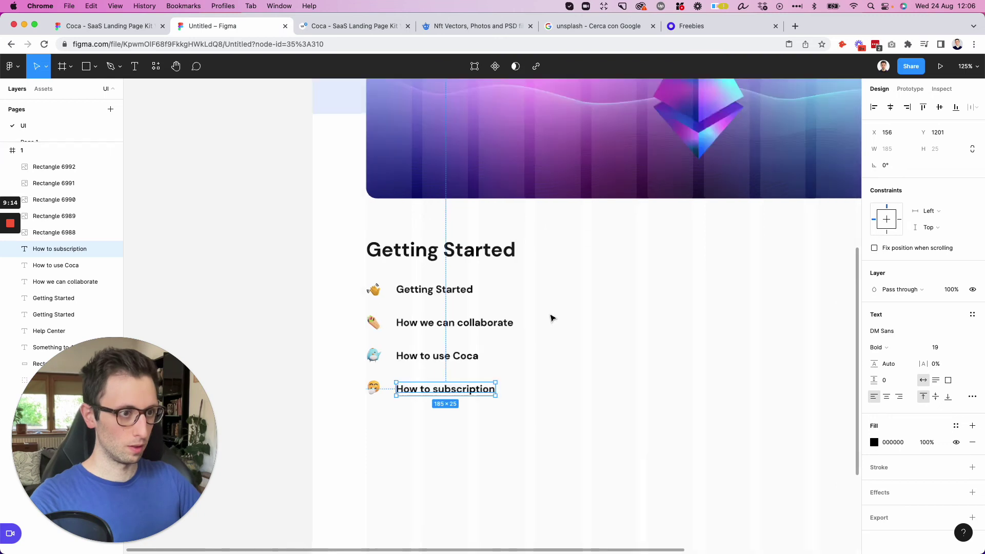
scroll(551, 318, "down", 3)
key("l")
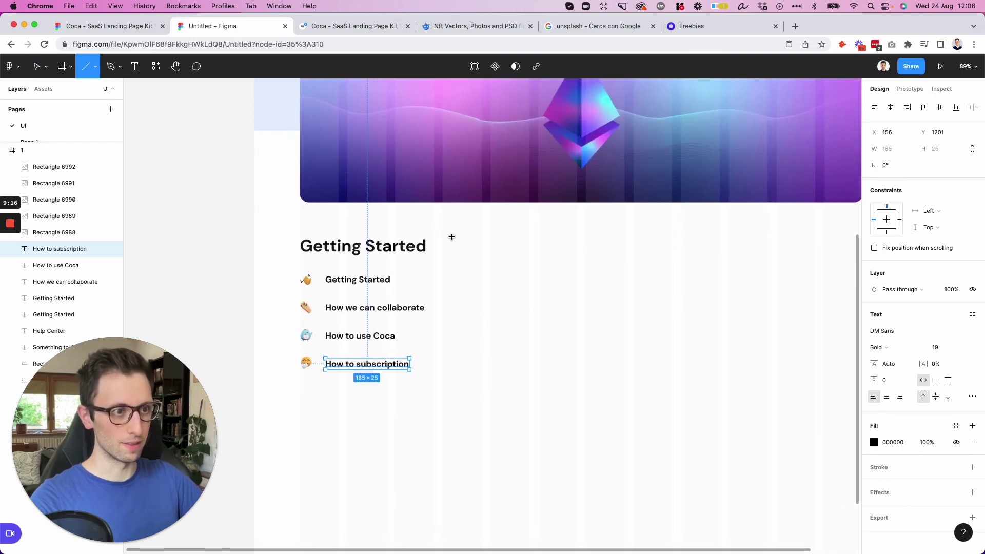
scroll(462, 359, "down", 3)
mouse_move(462, 237)
left_mouse_down()
mouse_move(462, 551)
mouse_move(468, 481)
left_mouse_up()
left_click(515, 292)
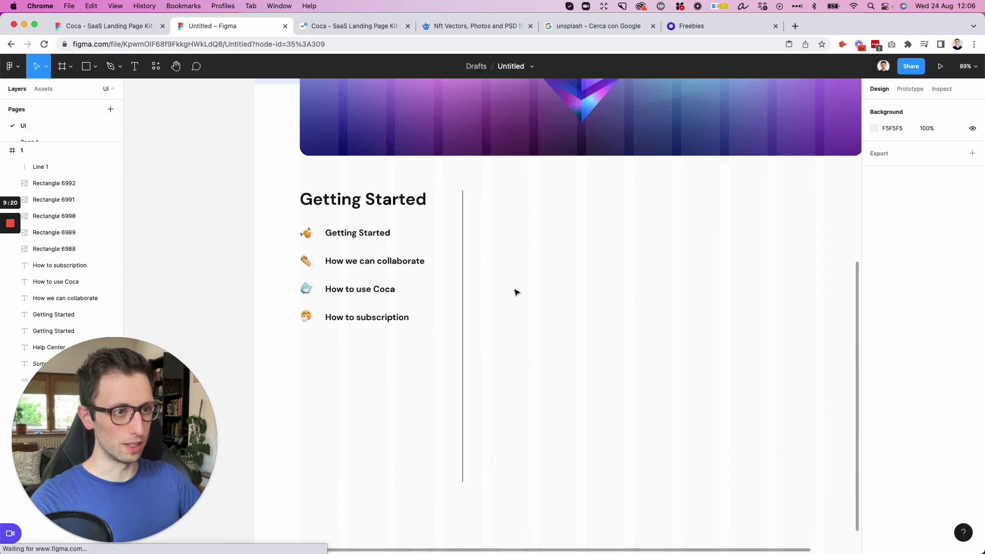
Duplicate the Getting Started heading and first item to the right of the divider
left_click(351, 209)
left_click(357, 233, "shift")
mouse_move(426, 238)
left_mouse_down()
mouse_move(417, 235)
mouse_move(427, 237)
left_mouse_up()
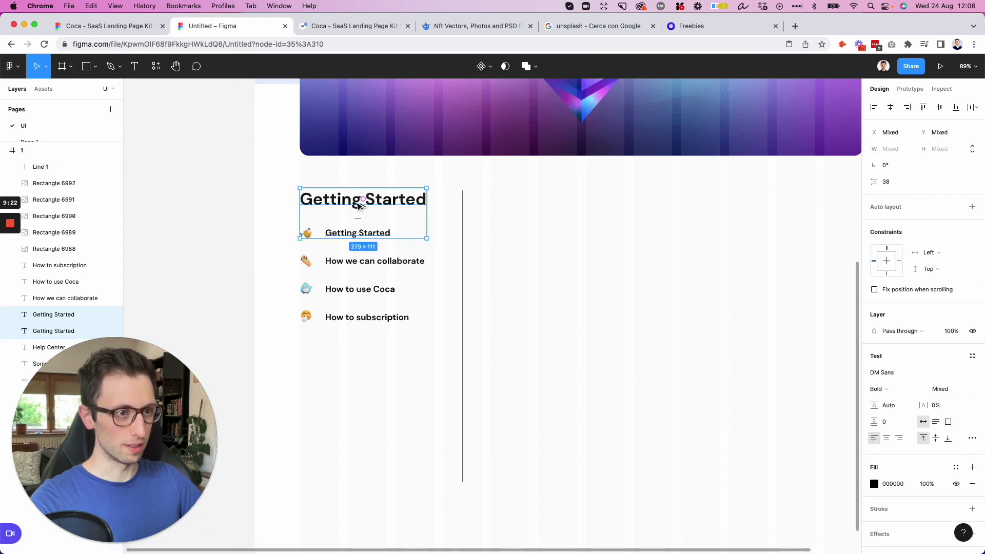
left_click_drag(361, 215, 562, 216)
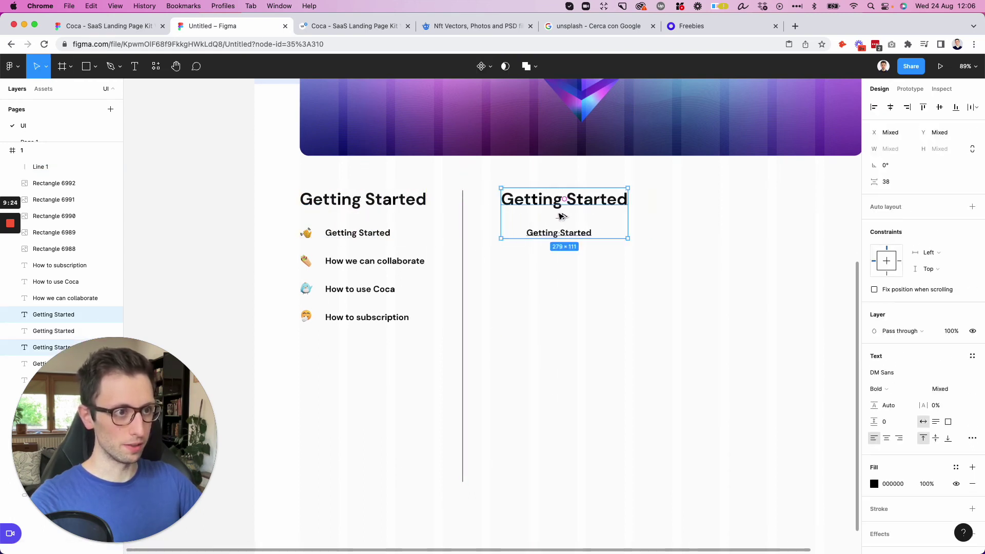
key("super+alt+Left")
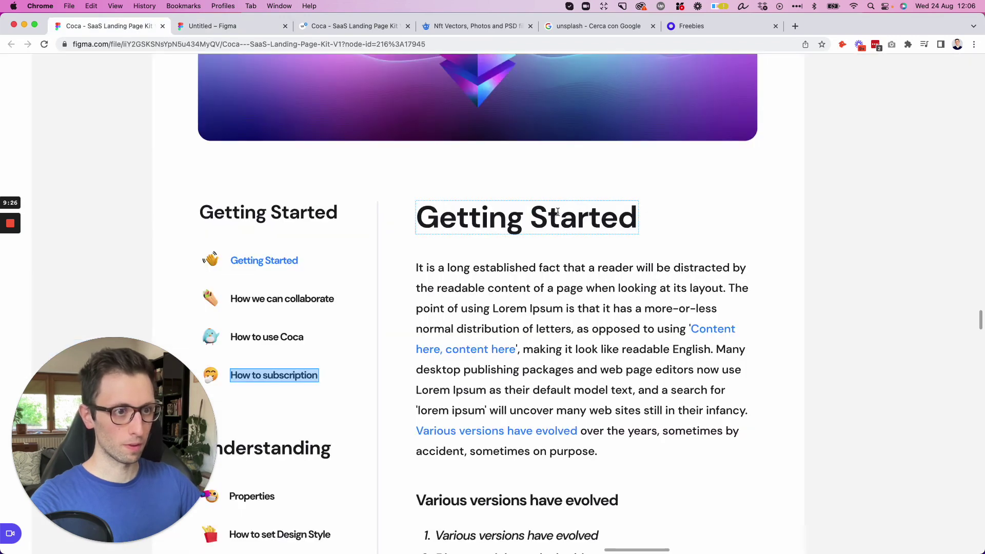
triple_click(454, 224)
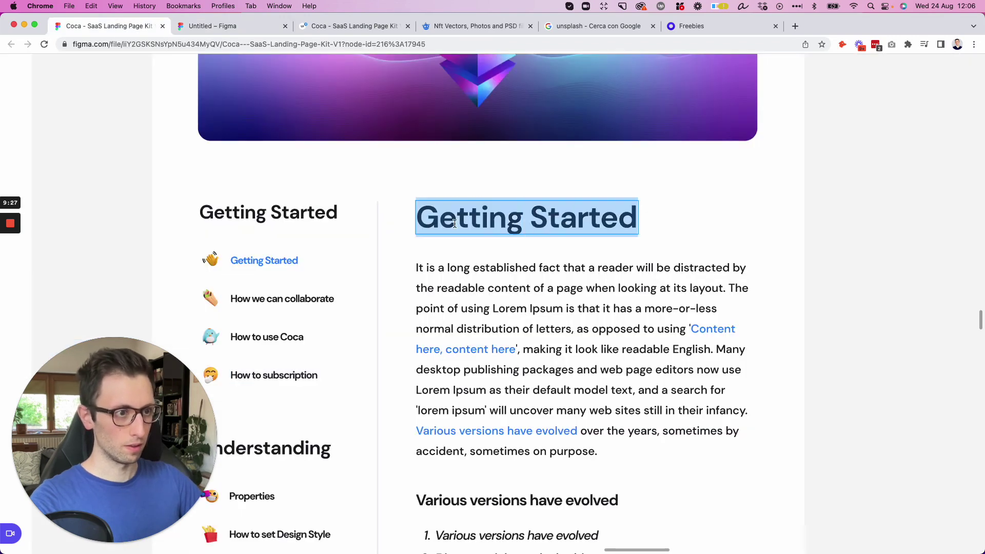
triple_click(470, 288)
key("super+c")
key("super+alt+Right")
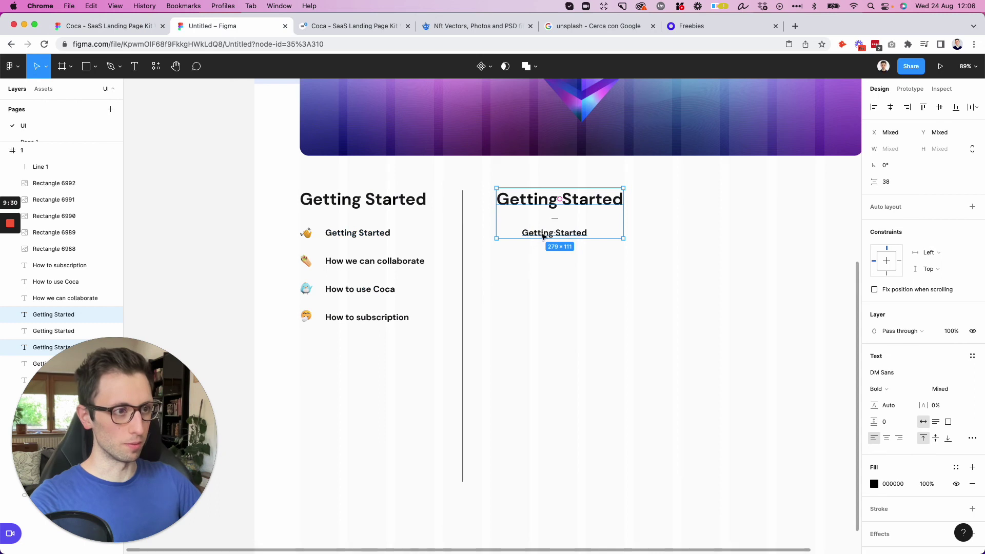
Align the copied heading and text on one left edge and resize the body text box
left_click_drag(570, 237, 540, 236)
left_click_drag(540, 199, 534, 198)
left_click(544, 234)
left_click_drag(558, 237, 824, 432)
key("super+z")
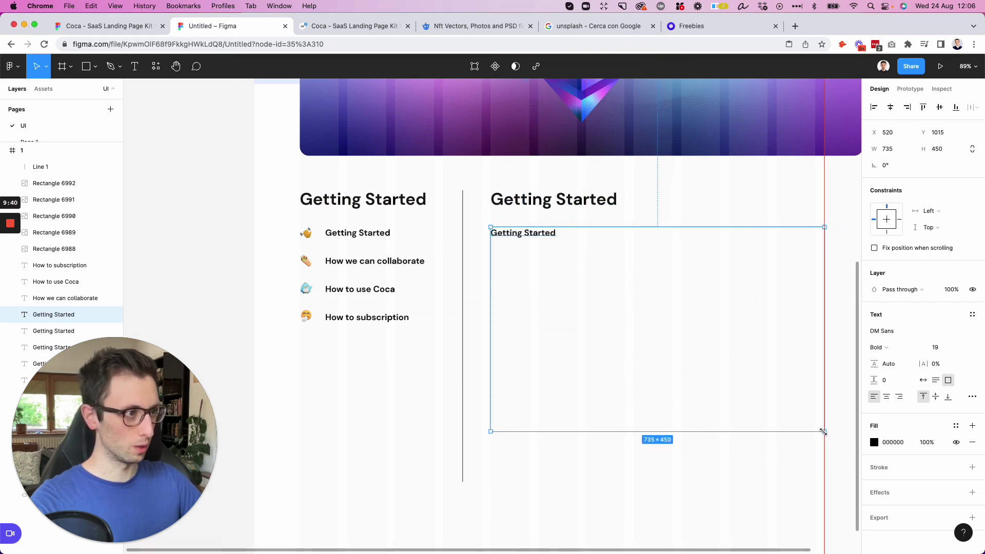
Paste the lorem-ipsum article paragraph into the main column text box
scroll(759, 413, "right", 4)
double_click(430, 246)
key("super+v")
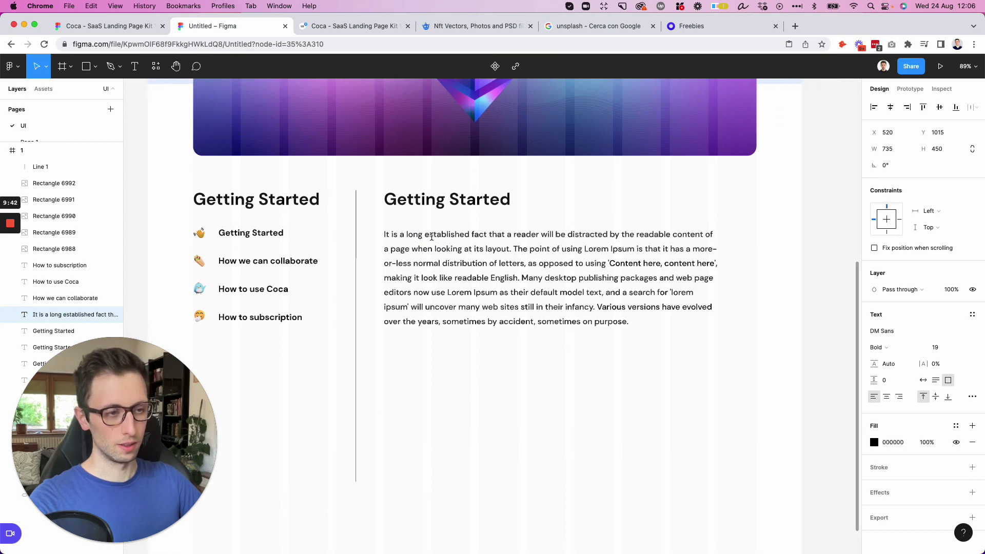
double_click(436, 198)
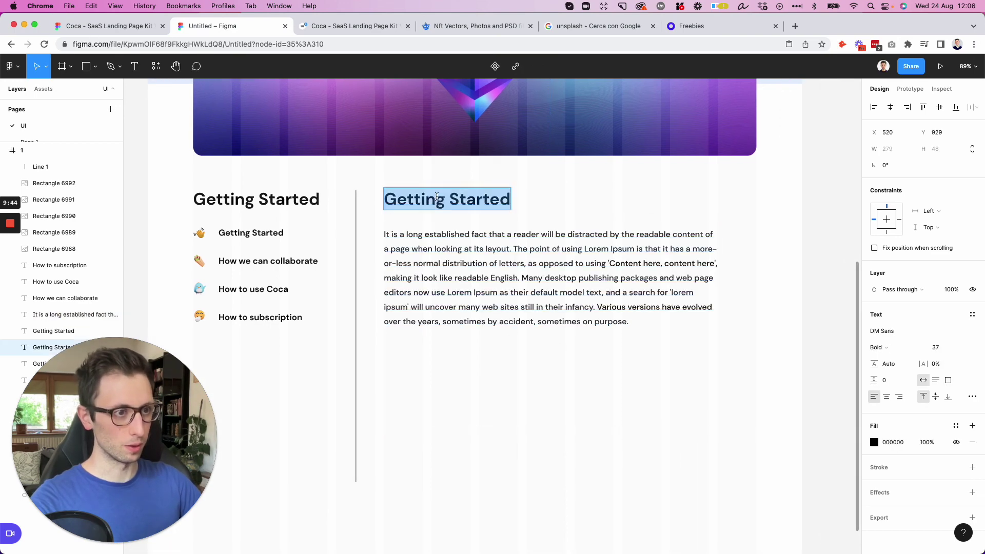
left_click(707, 274)
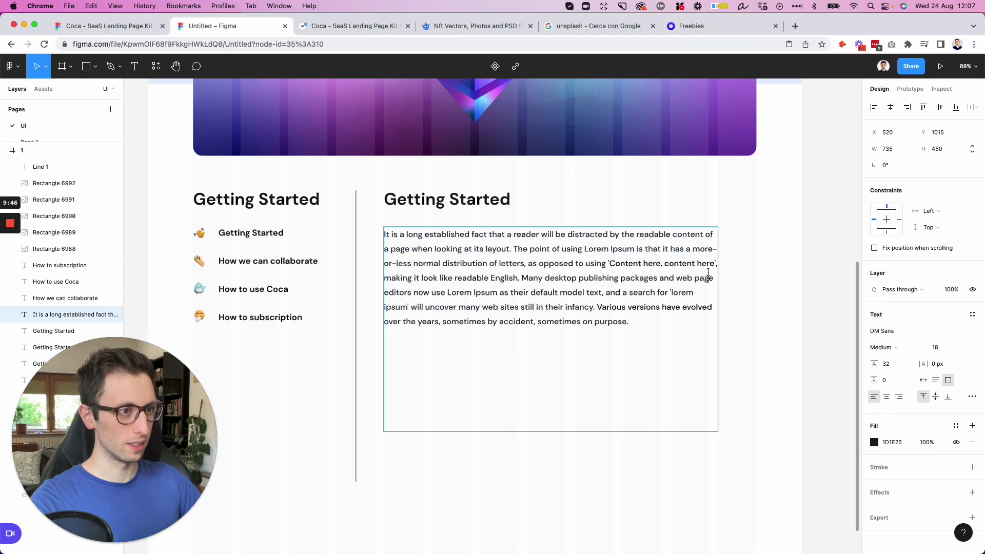
key("ctrl+shift+Tab")
key("ctrl+Tab")
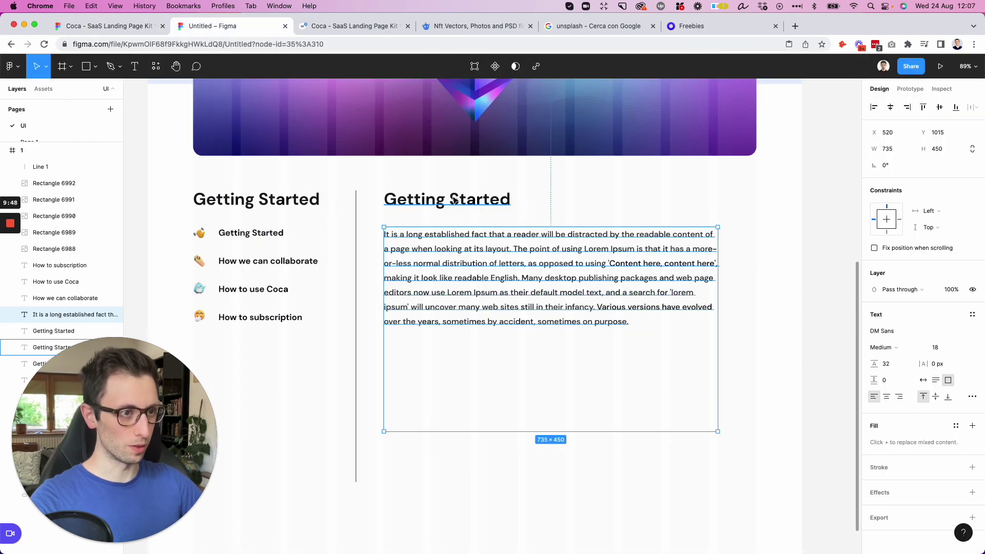
Enlarge the main Getting Started heading to about size 59 and set the divider to 40% opacity
left_click(446, 199)
left_click(941, 346)
type("57")
key("Return")
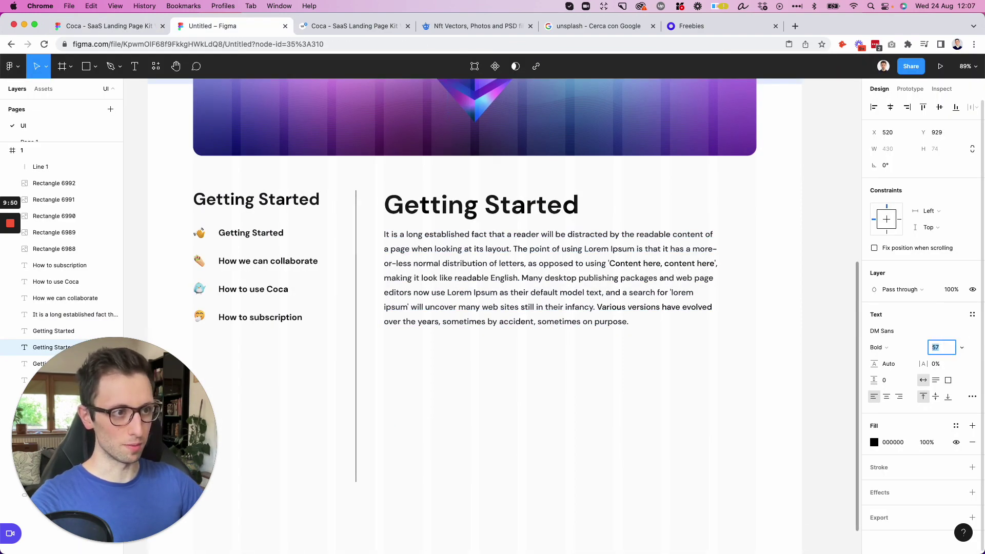
key("Up")
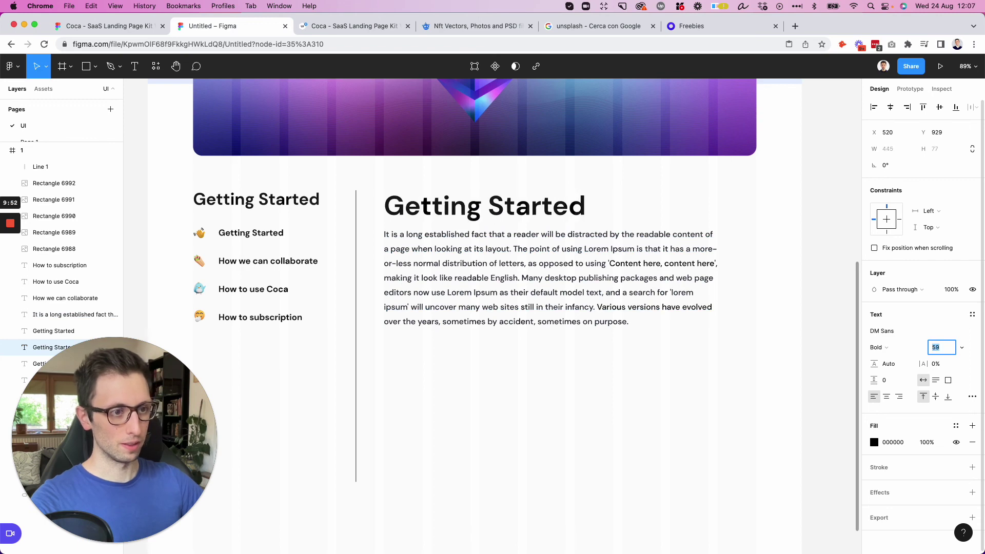
left_click(355, 440)
key("4")
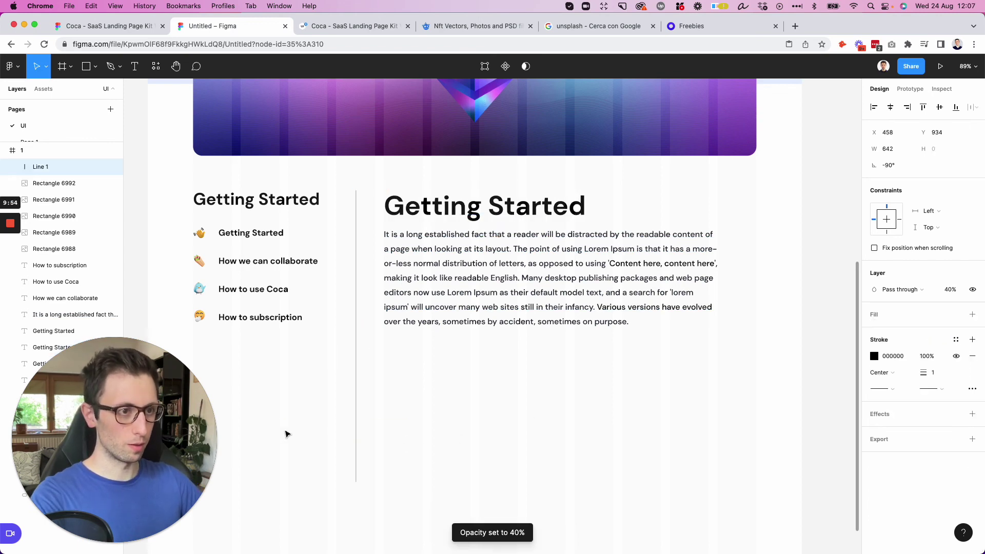
Lower the article paragraph, trim its box height to fit, and shorten the divider line
left_click(503, 293)
left_click_drag(502, 294, 505, 302)
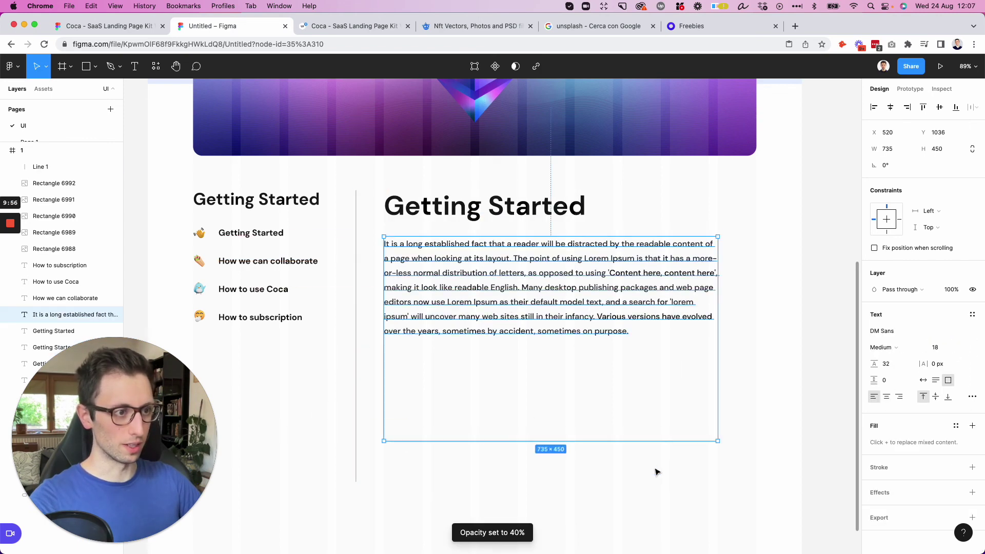
left_click_drag(650, 442, 622, 353)
scroll(621, 354, "down", 5)
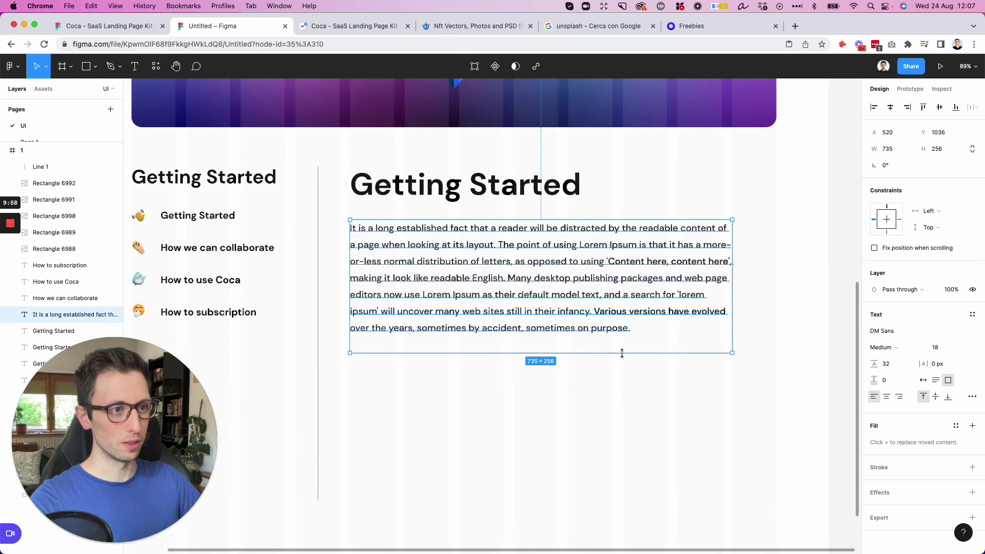
left_click(414, 439)
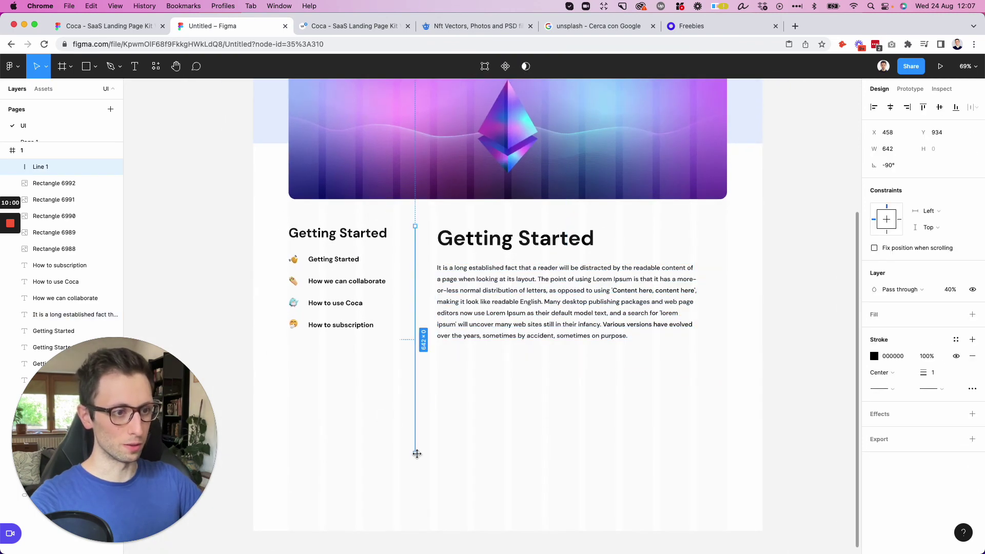
left_click_drag(416, 453, 417, 373)
key("Escape")
scroll(466, 391, "up", 10)
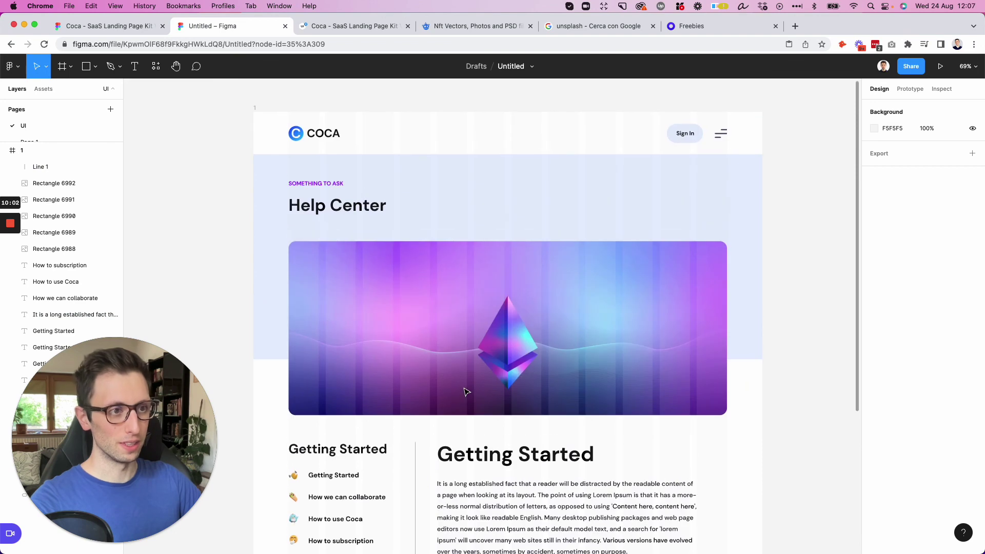
scroll(465, 379, "down", 1)
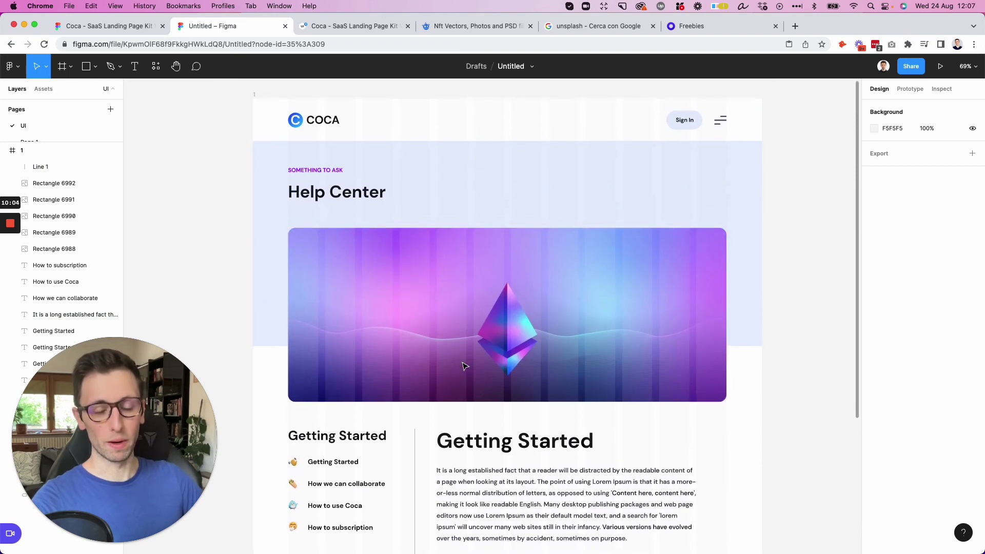
scroll(466, 365, "down", 1)
scroll(464, 365, "down", 2)
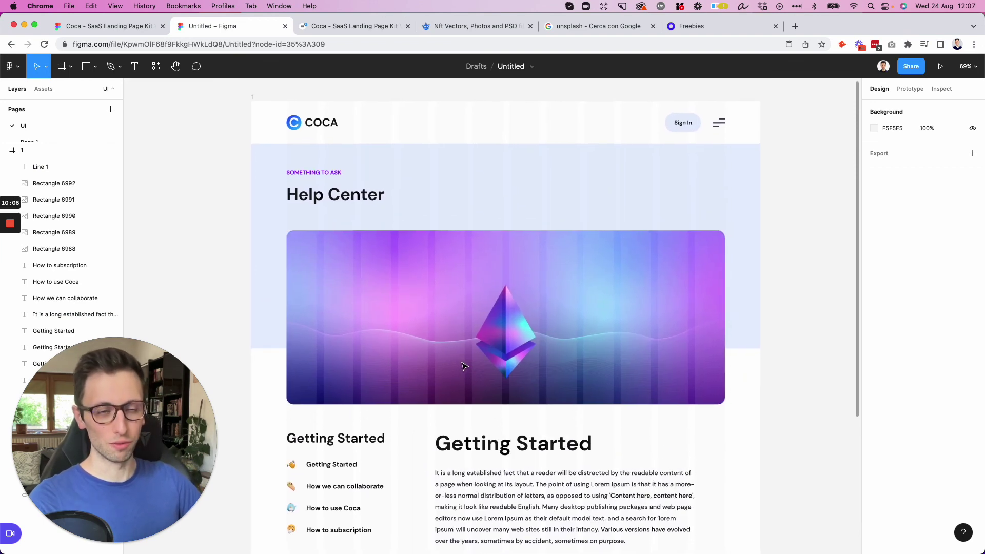
scroll(464, 366, "up", 1)
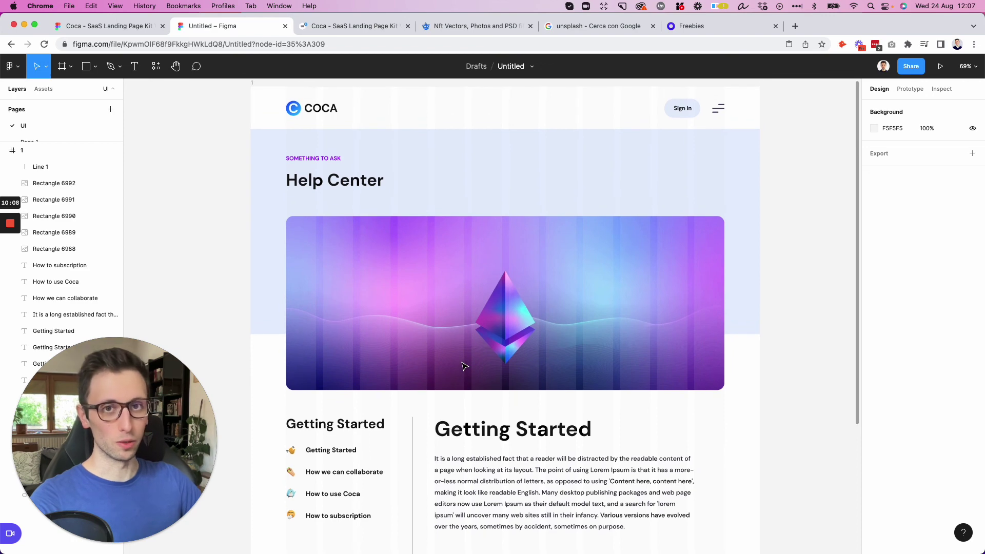
scroll(464, 366, "left", 2)
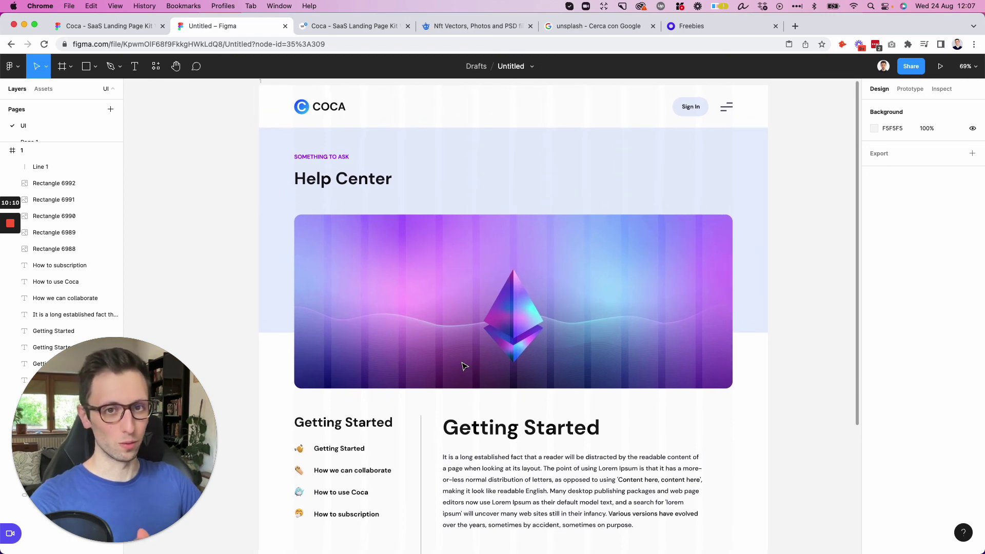
left_click(466, 364)
scroll(467, 361, "up", 1)
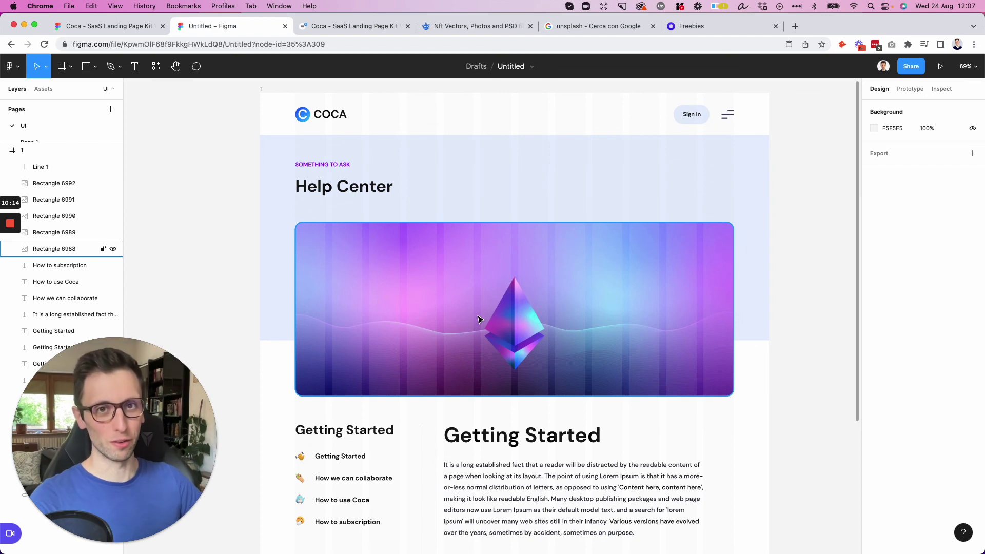
left_click(315, 201)
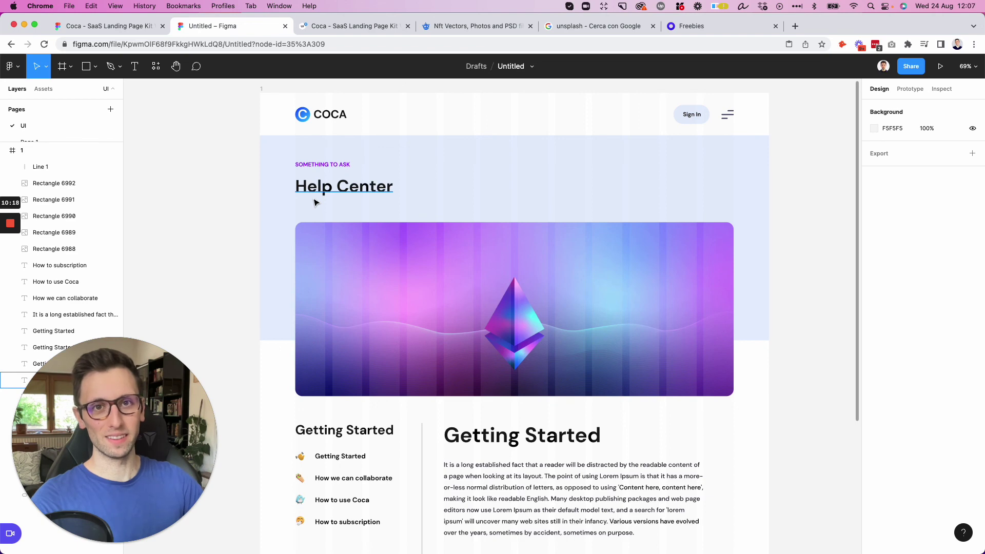
scroll(308, 197, "right", 5)
scroll(319, 193, "left", 8)
mouse_move(10, 225)
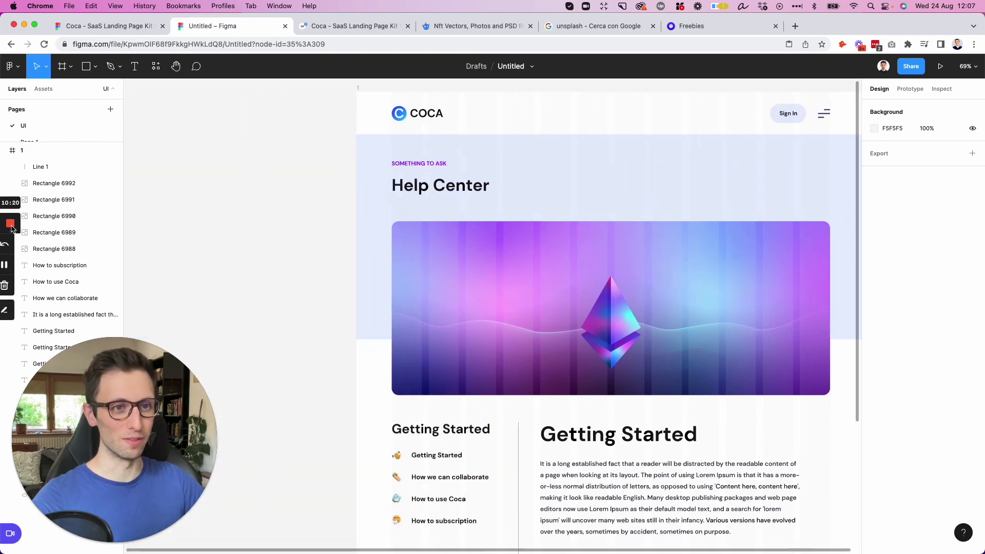